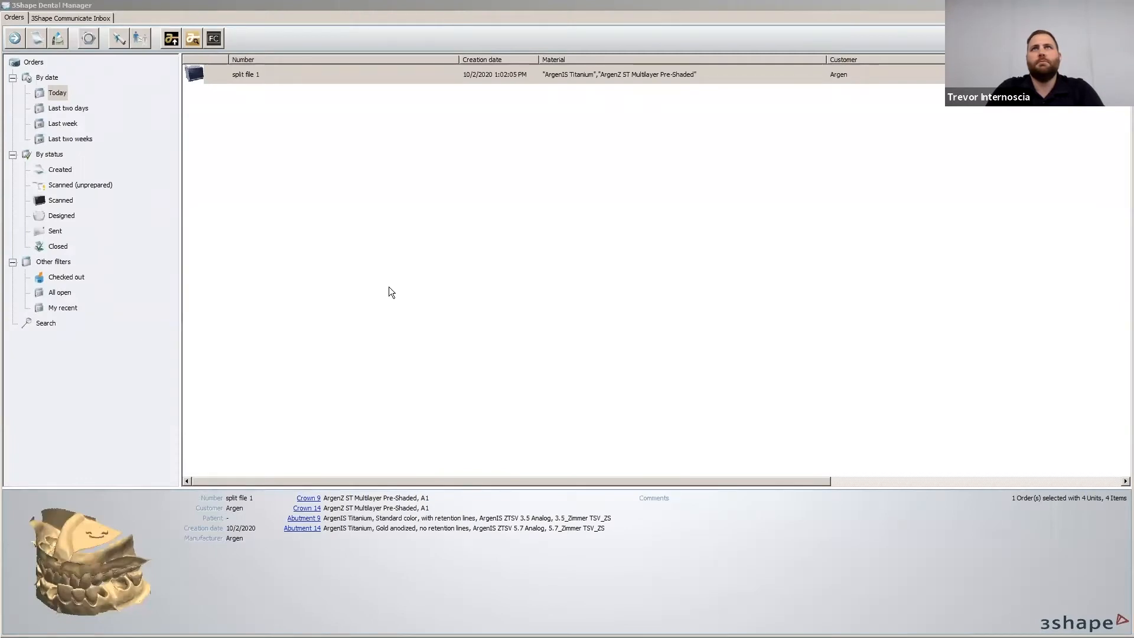
Step: Open the order form of split file 1, review the crown and abutment settings of tooth 9, and accept the form
right_click(271, 84)
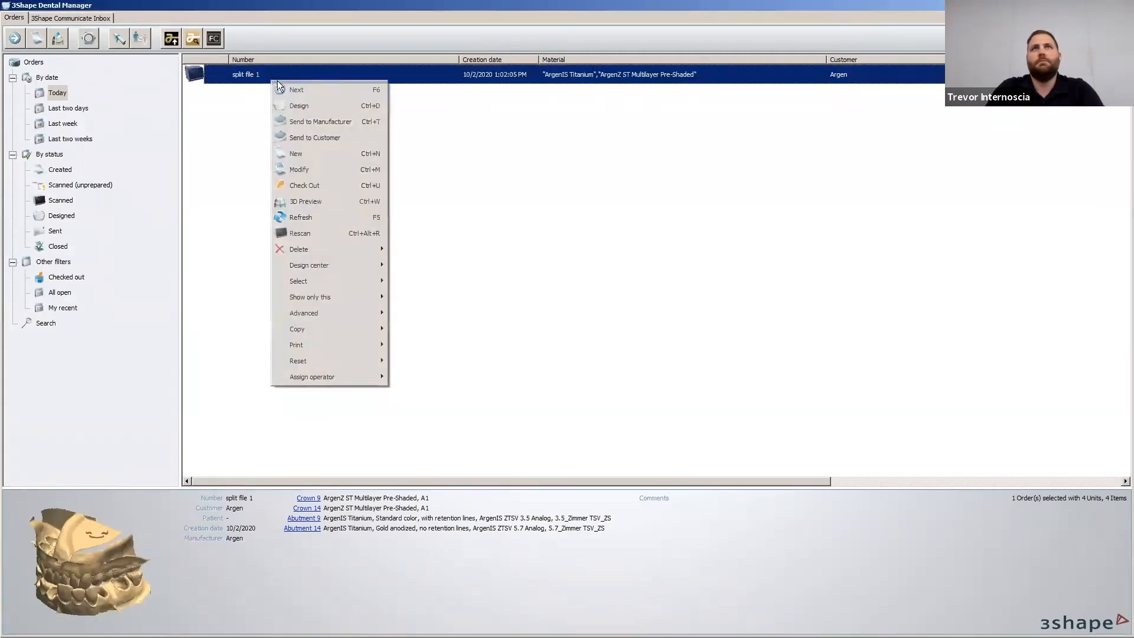
left_click(298, 171)
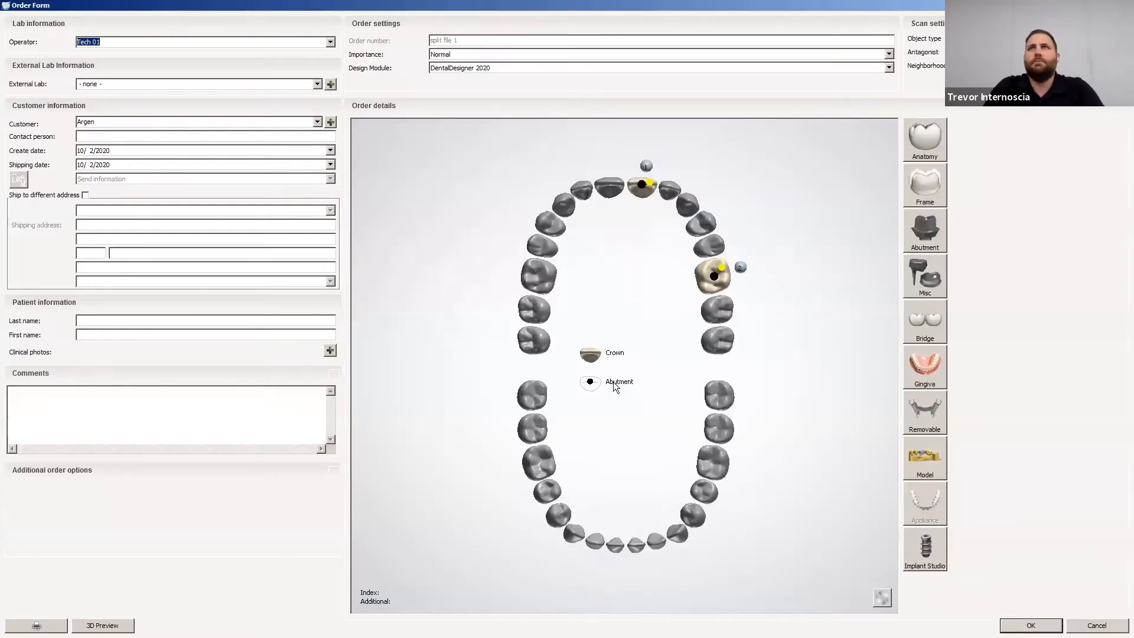
left_click(643, 189)
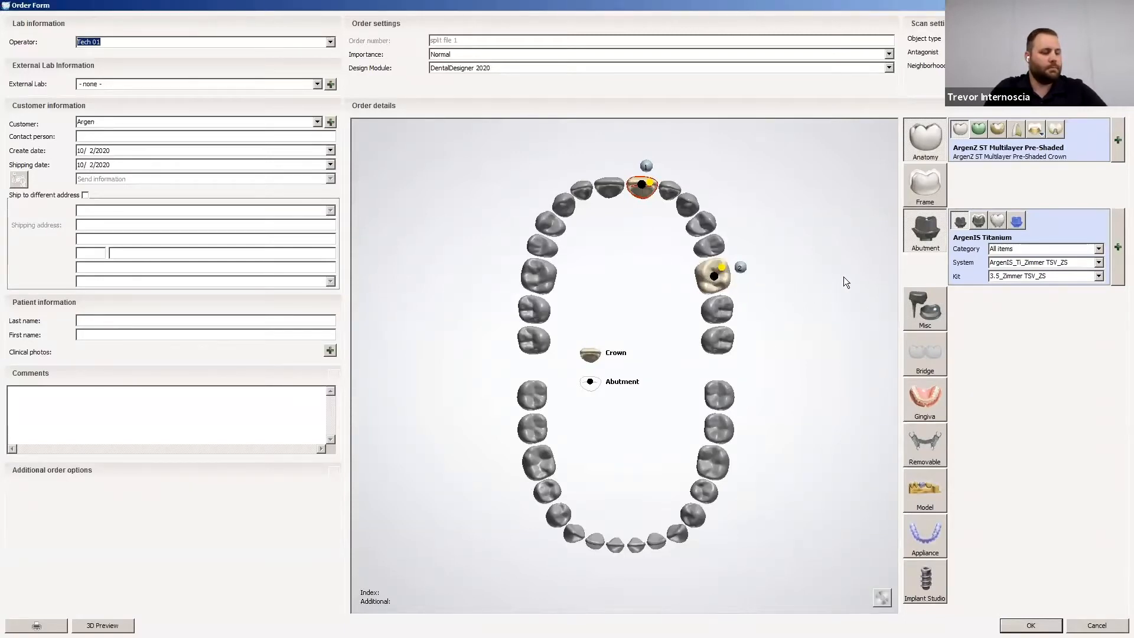
left_click(1116, 258)
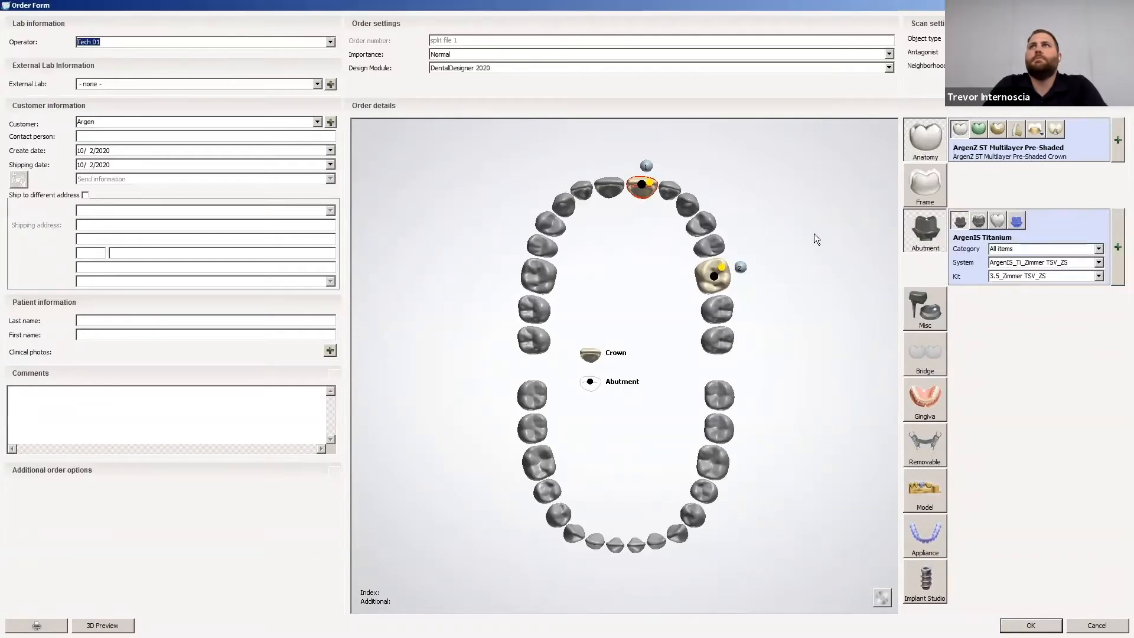
left_click(768, 247)
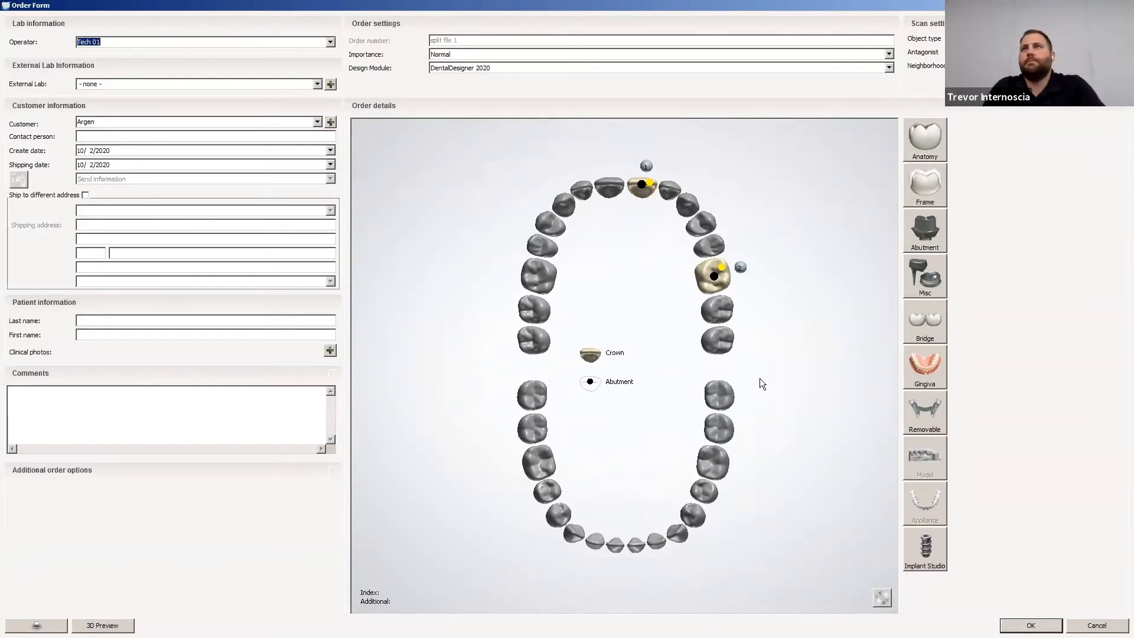
left_click(1018, 624)
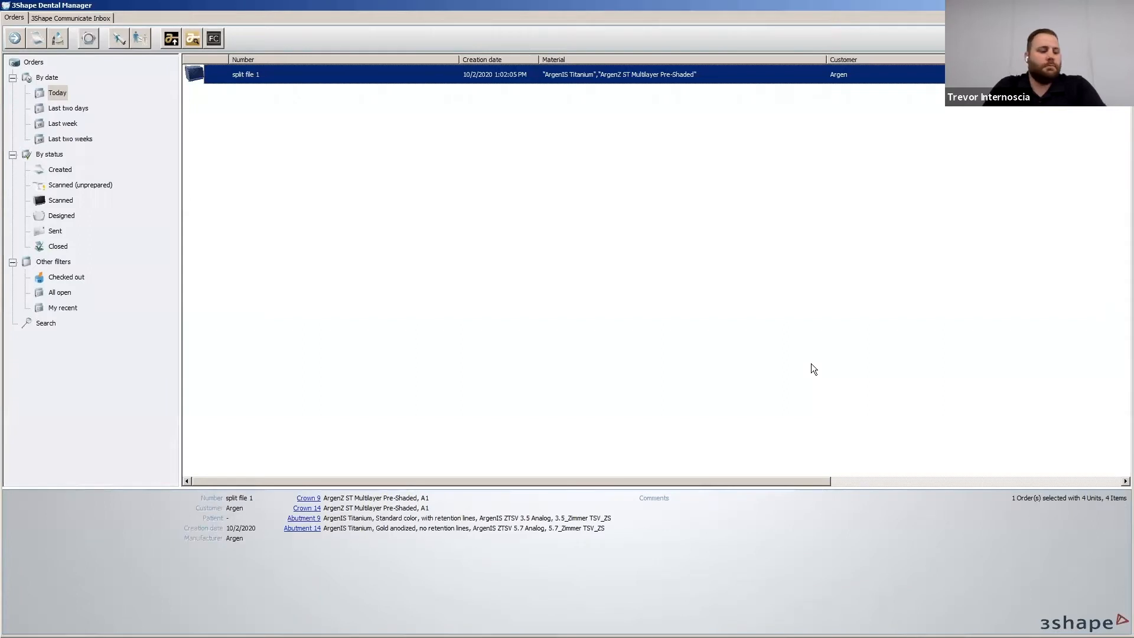
Step: Open split file 1 for design and level the tilted occlusal plane across the upper teeth
right_click(254, 73)
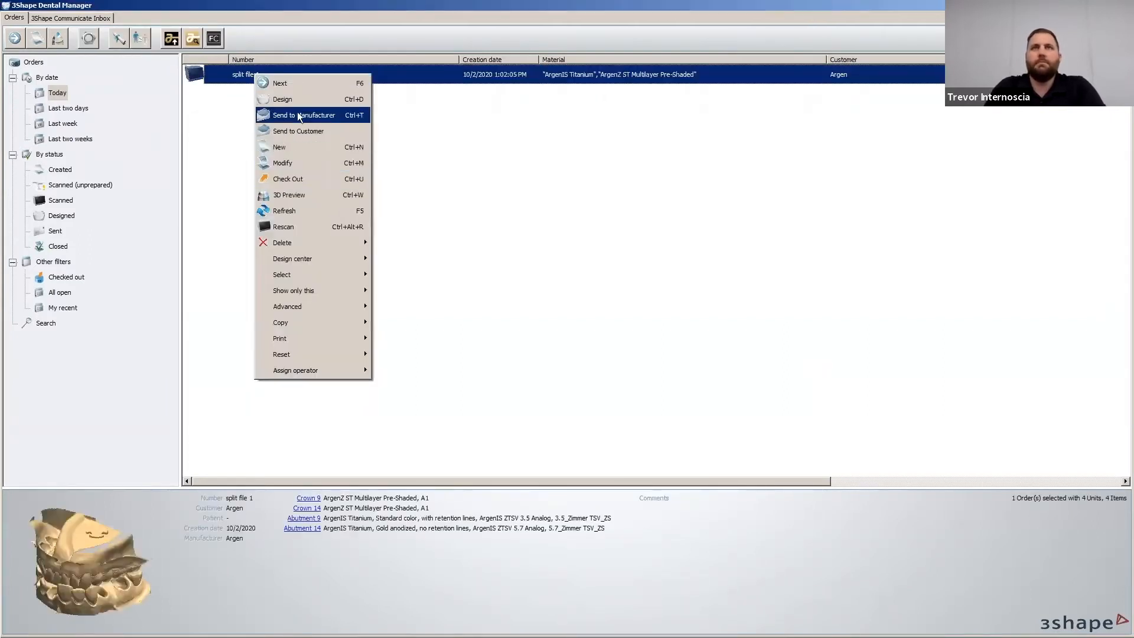
left_click(437, 171)
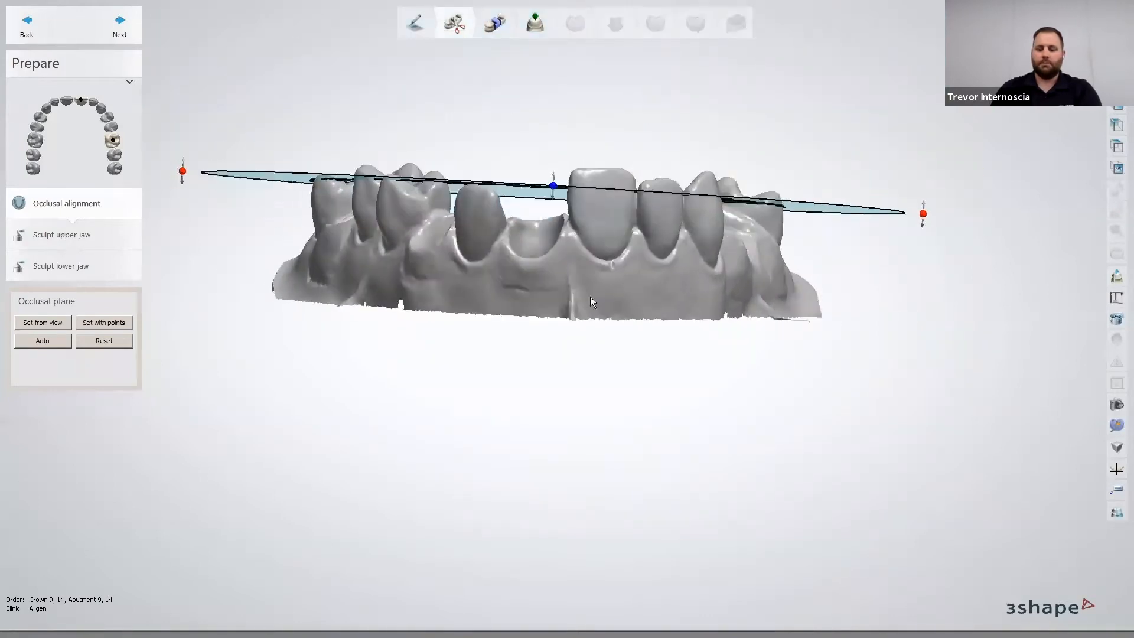
left_click_drag(924, 220, 924, 193)
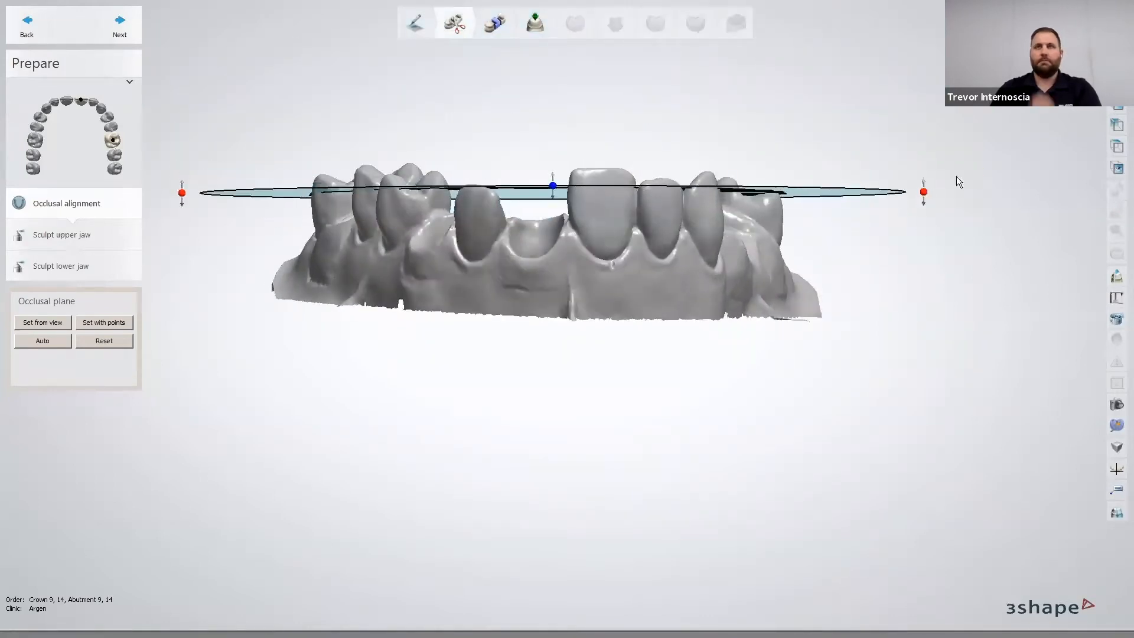
right_click_drag(407, 152, 318, 147)
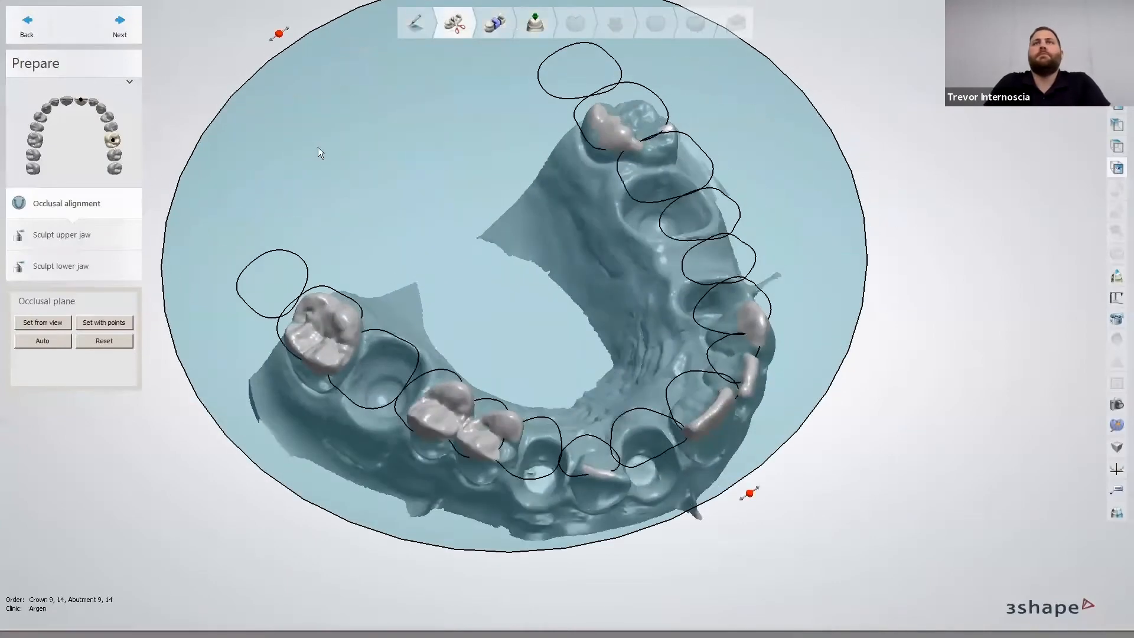
Step: Accept the occlusal alignment and pass the upper and lower jaw sculpting stages without editing the scans
left_click(128, 25)
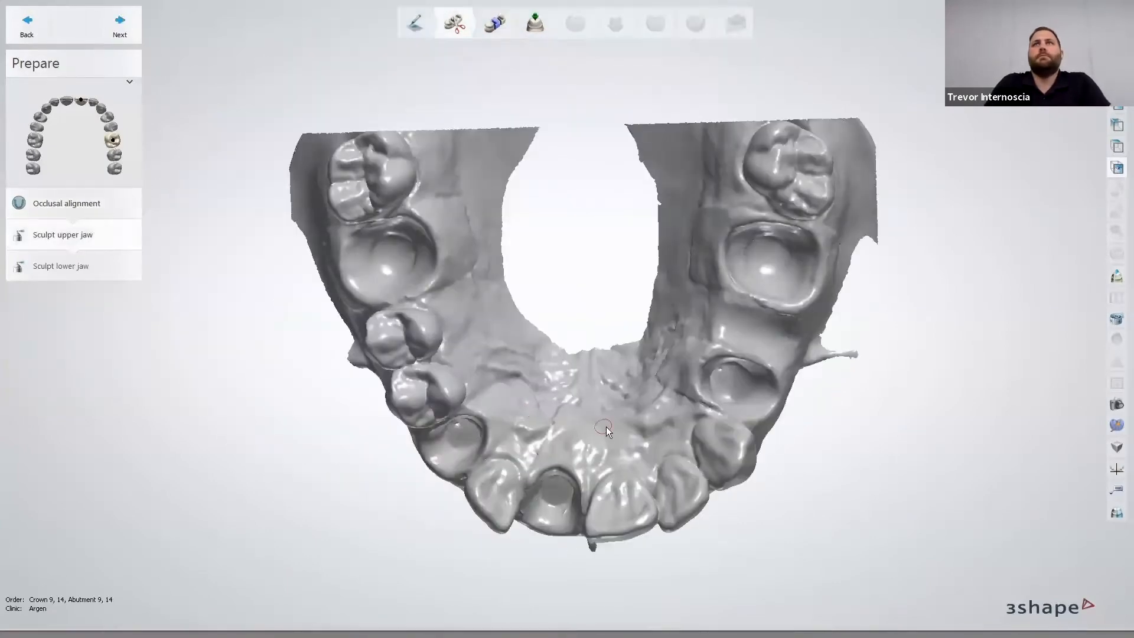
left_click(120, 26)
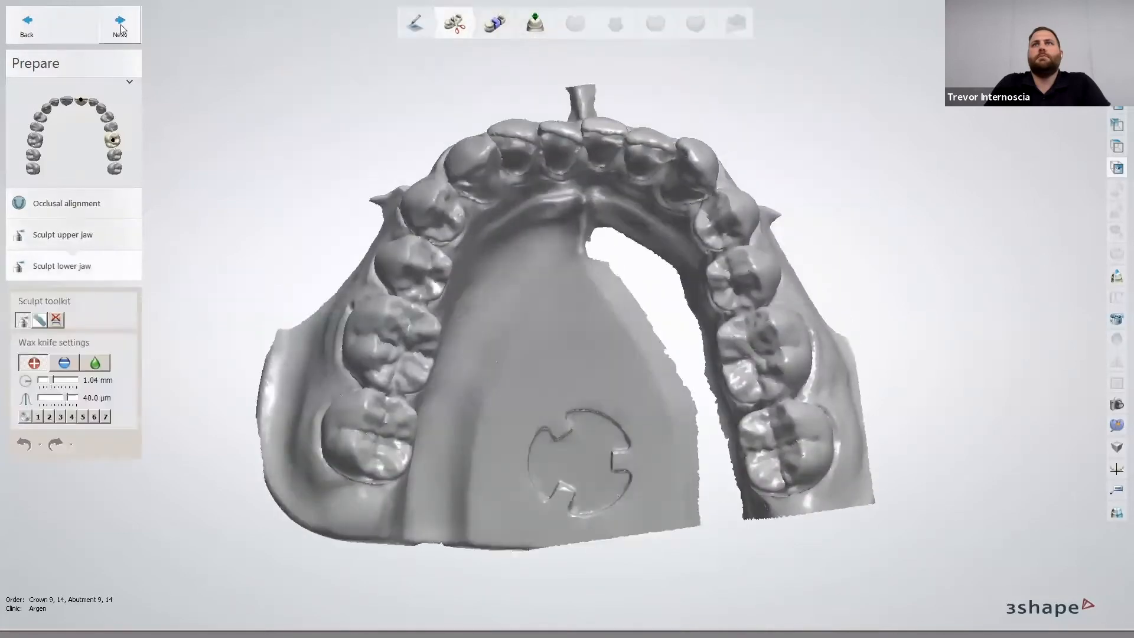
left_click(120, 28)
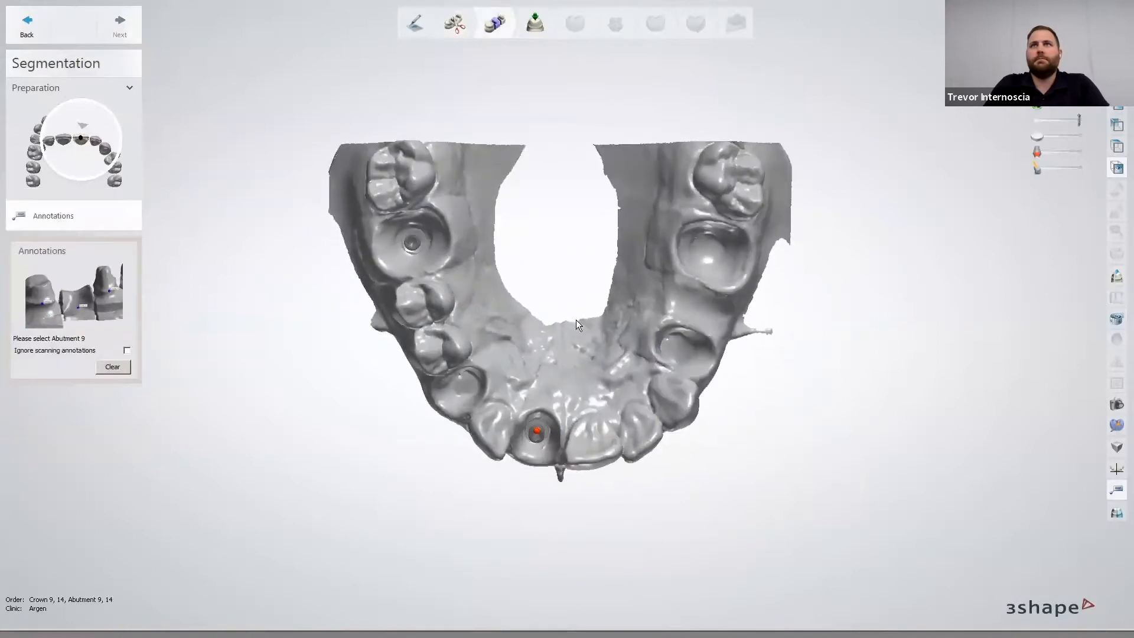
Step: Annotate abutments 9 and 14 on the outer side of their implant sites and accept the default insertion directions
scroll(546, 444, "up", 4)
middle_click_drag(542, 476, 559, 523)
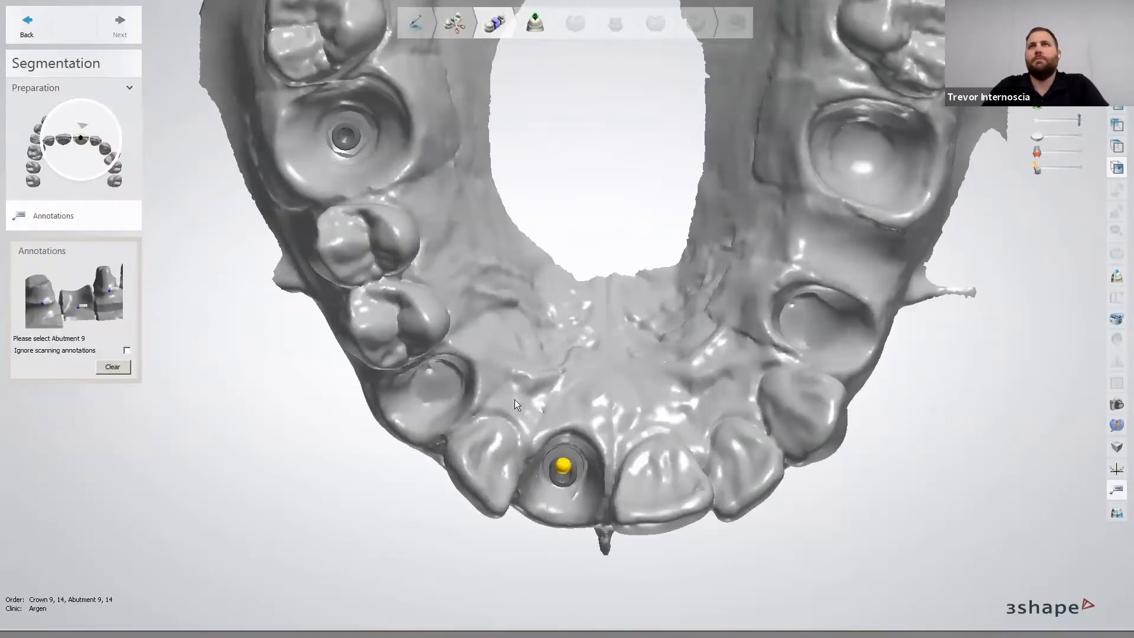
left_click(554, 516)
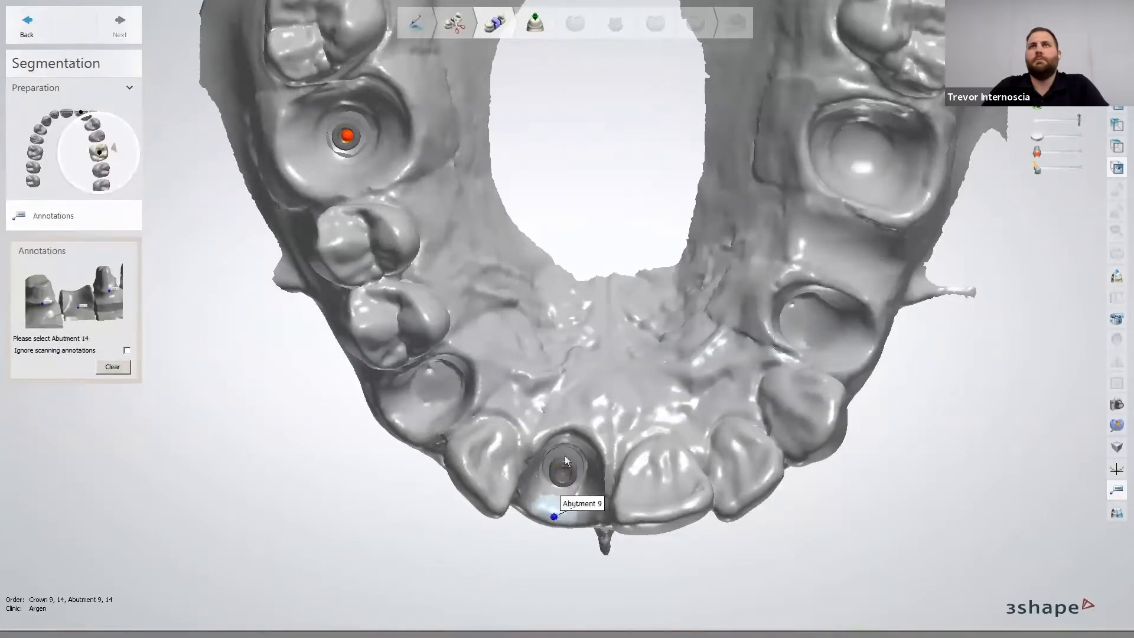
left_click(276, 147)
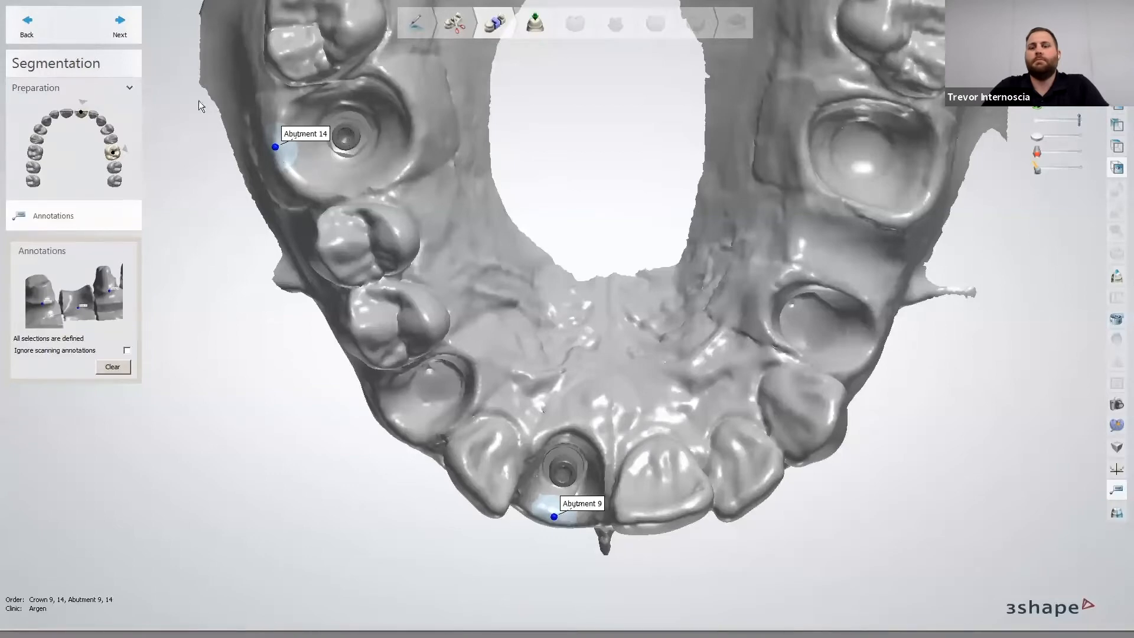
left_click(120, 25)
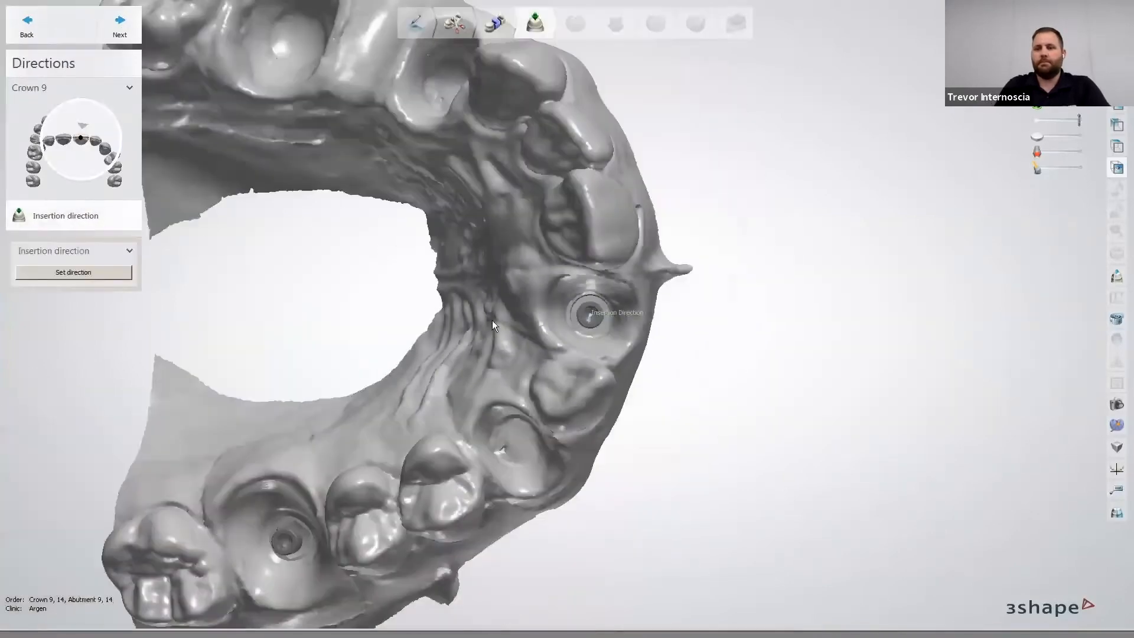
right_click_drag(493, 320, 479, 352)
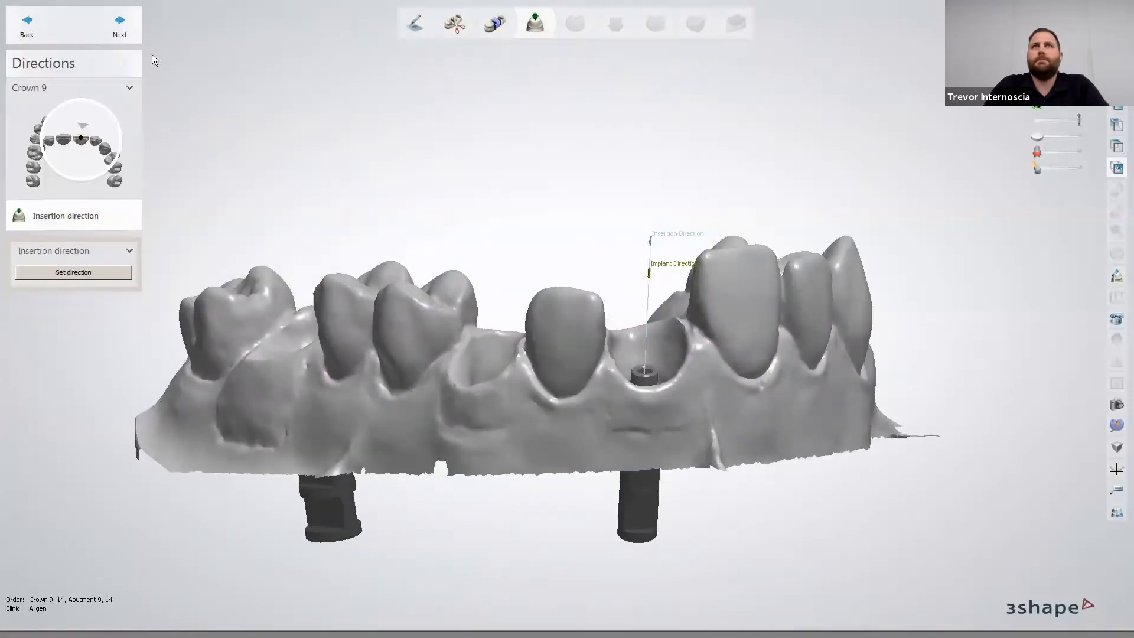
left_click(125, 26)
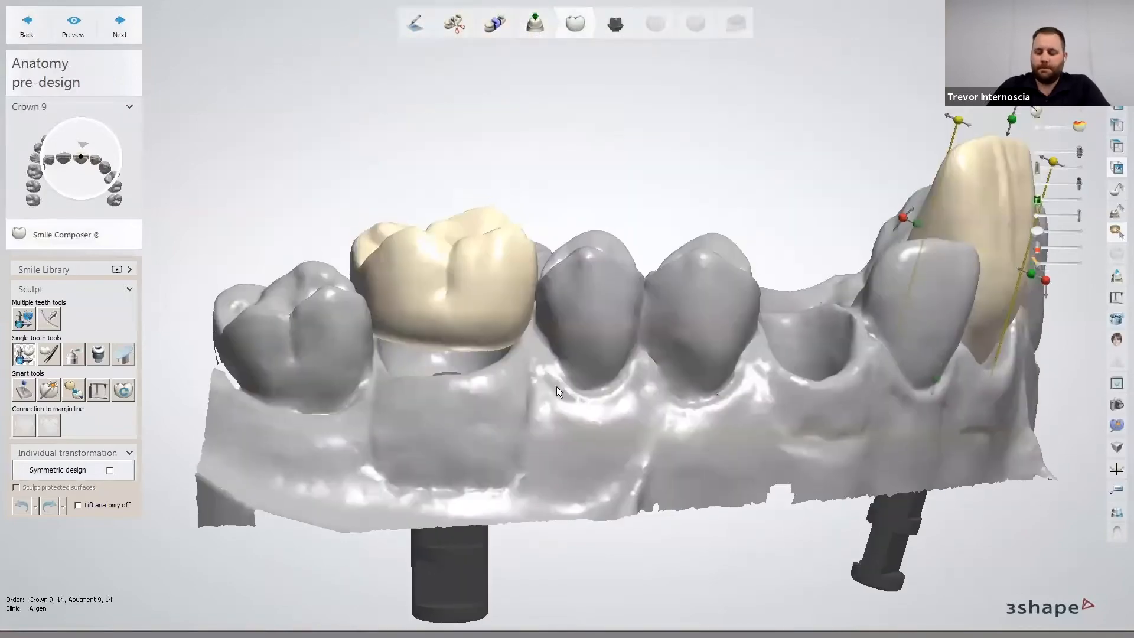
Step: Tilt crown 9 slightly and lower it into the gap between its neighbouring front teeth
right_click_drag(556, 386, 440, 363)
right_click_drag(741, 328, 567, 330)
scroll(699, 248, "up", 5)
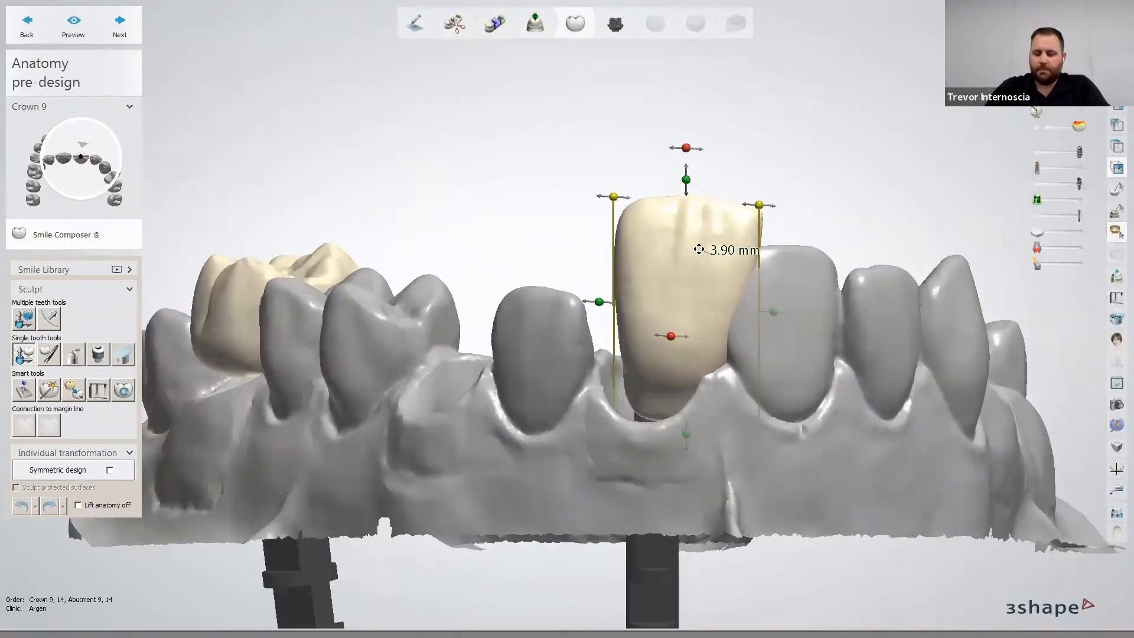
left_click_drag(683, 116, 662, 117)
left_click_drag(723, 246, 688, 310)
middle_click_drag(702, 249, 656, 194)
Step: Move crown 9 in line with the arch from the biting side and fine-tune its rotation, width and height
right_click_drag(656, 195, 660, 291)
left_click_drag(582, 340, 569, 453)
left_click_drag(458, 318, 491, 370)
right_click_drag(534, 361, 580, 353)
left_click_drag(708, 377, 715, 378)
left_click_drag(603, 285, 604, 277)
right_click_drag(648, 292, 644, 240)
Step: Select crown 14, lower it towards the gum, and adjust its position in the arch from the biting side
scroll(643, 236, "down", 5)
right_click_drag(538, 277, 623, 279)
mouse_move(425, 269)
right_mouse_down()
mouse_move(455, 266)
mouse_move(434, 274)
right_mouse_up()
left_click(414, 272)
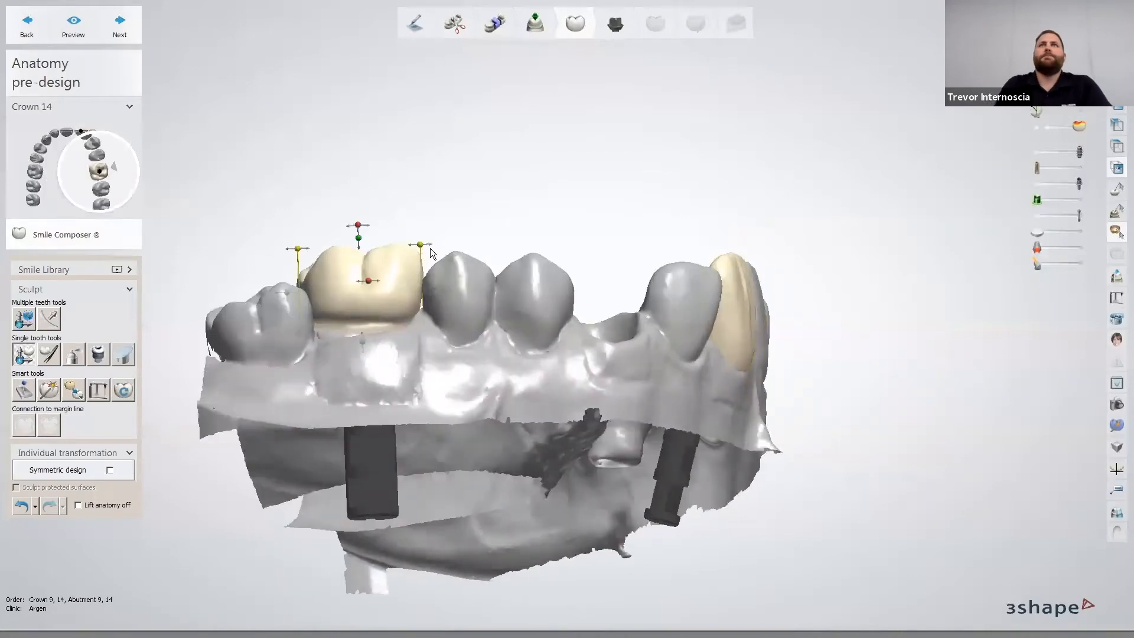
scroll(436, 249, "up", 4)
middle_click_drag(440, 251, 575, 233)
right_click_drag(575, 233, 568, 244)
left_click_drag(515, 280, 520, 312)
right_click_drag(501, 384, 492, 471)
left_click_drag(448, 473, 449, 487)
middle_click_drag(540, 357, 587, 388)
Step: Fine-tune the tilt and placement of crown 14 between its neighbours and accept the anatomy pre-design
right_click_drag(612, 366, 579, 194)
scroll(541, 313, "up", 5)
middle_click_drag(541, 313, 488, 179)
left_click_drag(506, 218, 506, 240)
scroll(562, 261, "down", 3)
right_click_drag(473, 254, 603, 271)
left_click_drag(517, 220, 512, 219)
left_click_drag(542, 311, 545, 307)
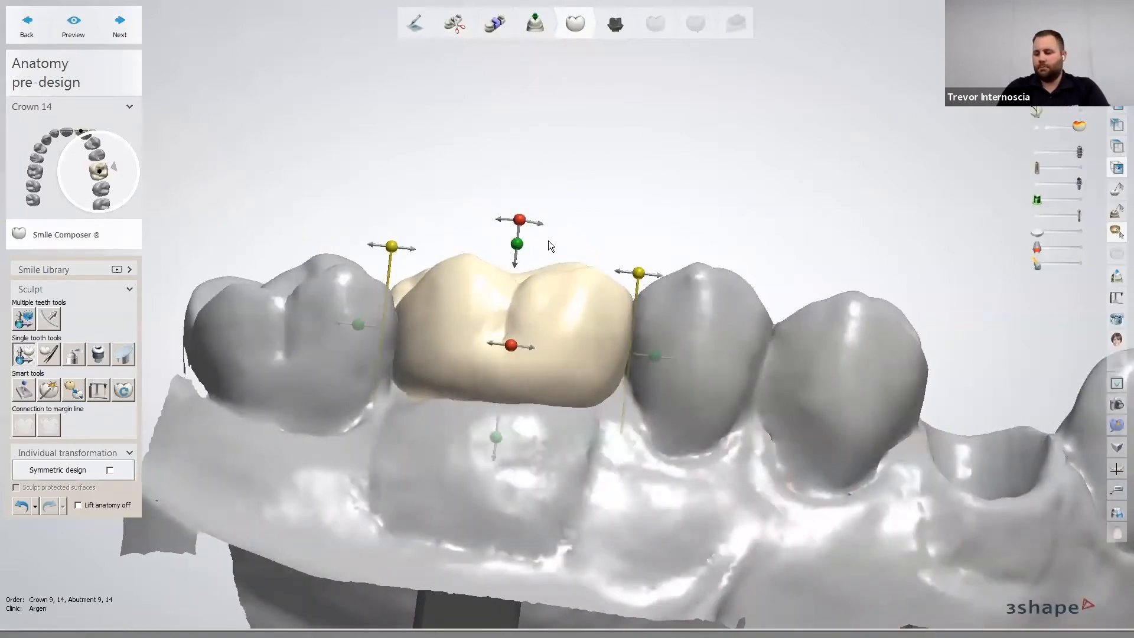
scroll(555, 241, "down", 4)
middle_click_drag(919, 263, 777, 266)
right_click_drag(777, 266, 731, 276)
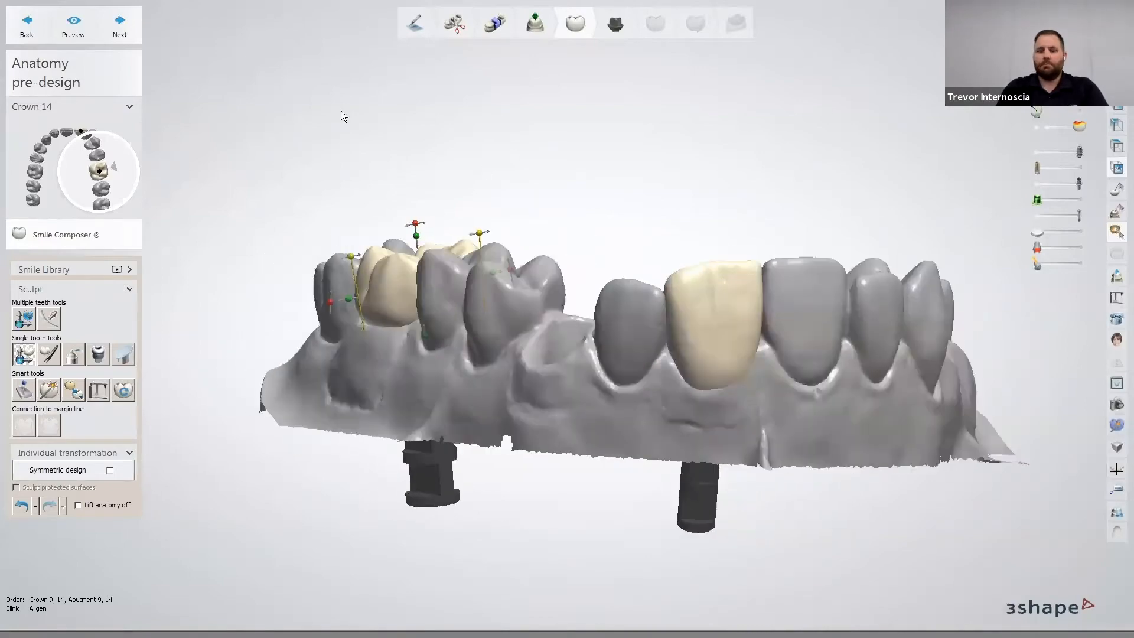
left_click(119, 24)
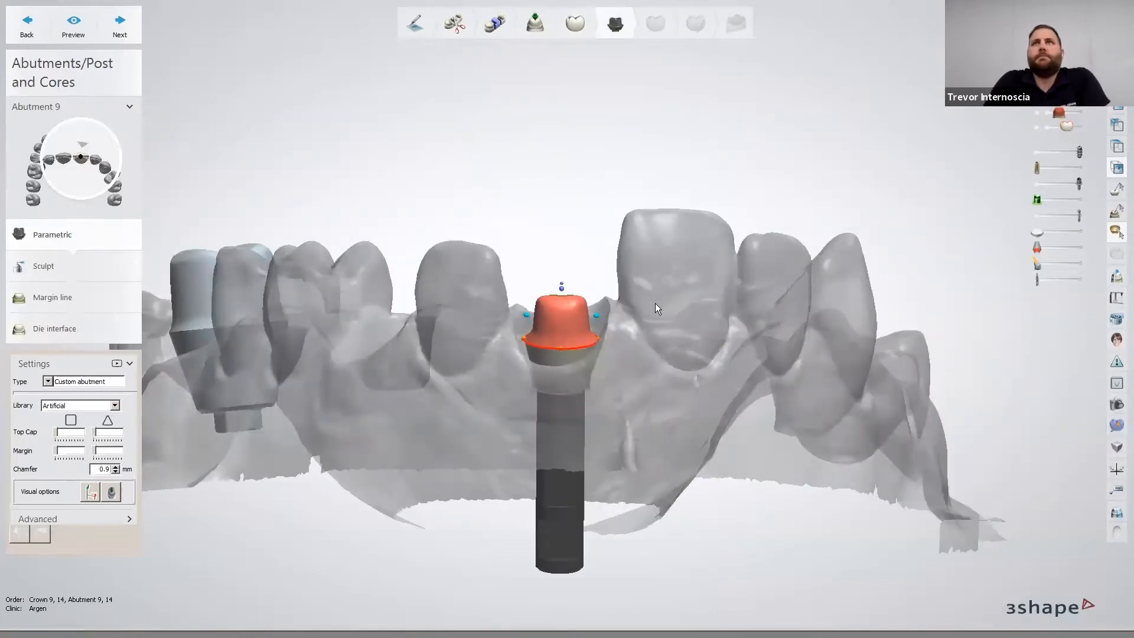
Step: Keep abutment 9 as a Custom abutment and extend its top upward to lengthen the post
scroll(655, 303, "up", 4)
middle_click_drag(655, 303, 661, 267)
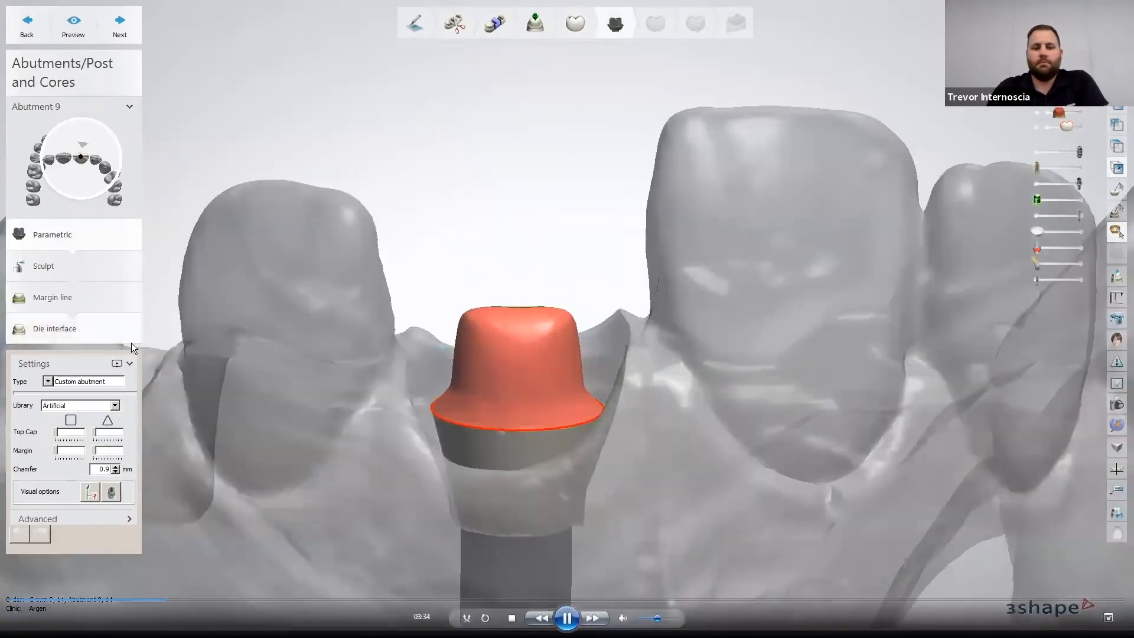
left_click(87, 382)
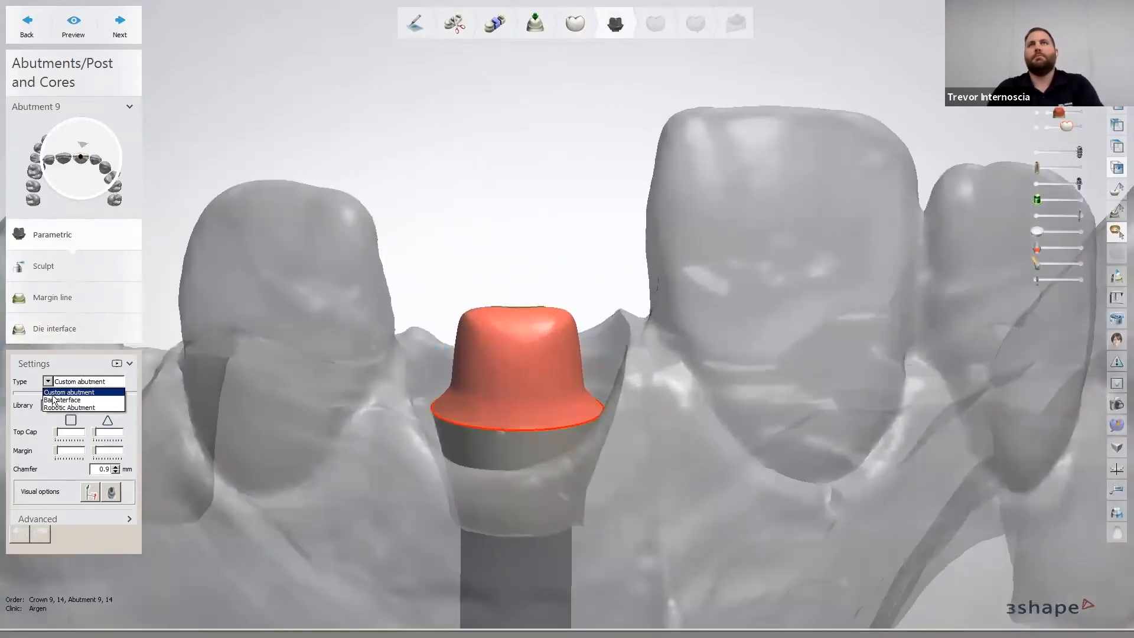
left_click(103, 394)
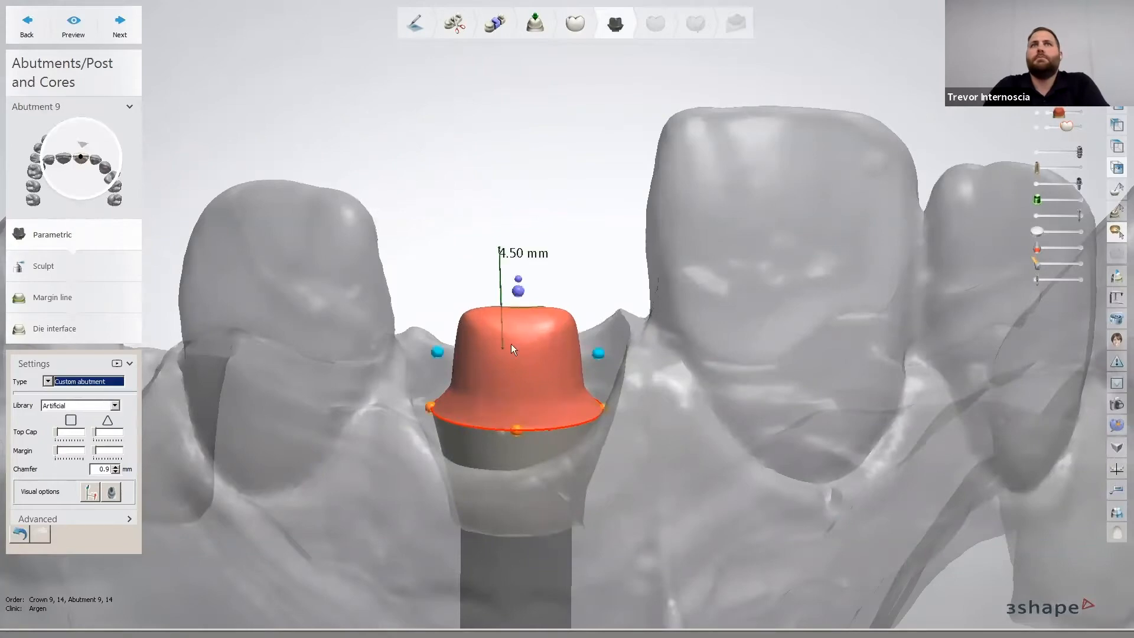
left_click_drag(517, 268, 529, 147)
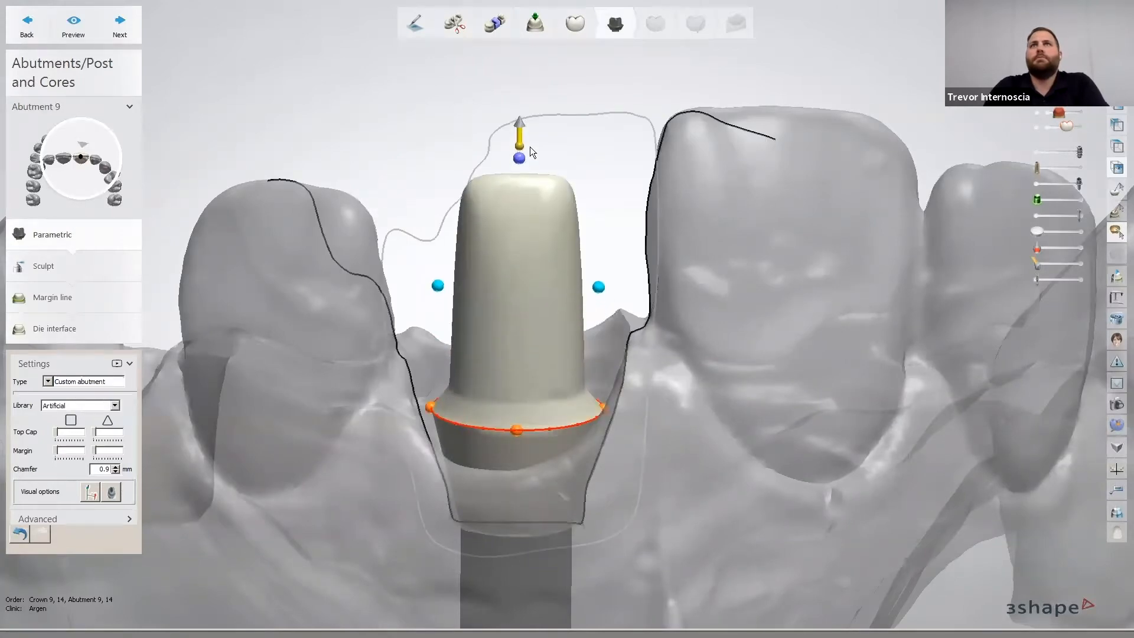
Step: Raise and widen the two side margin points of abutment 9 to meet the surrounding gum
scroll(632, 392, "up", 5)
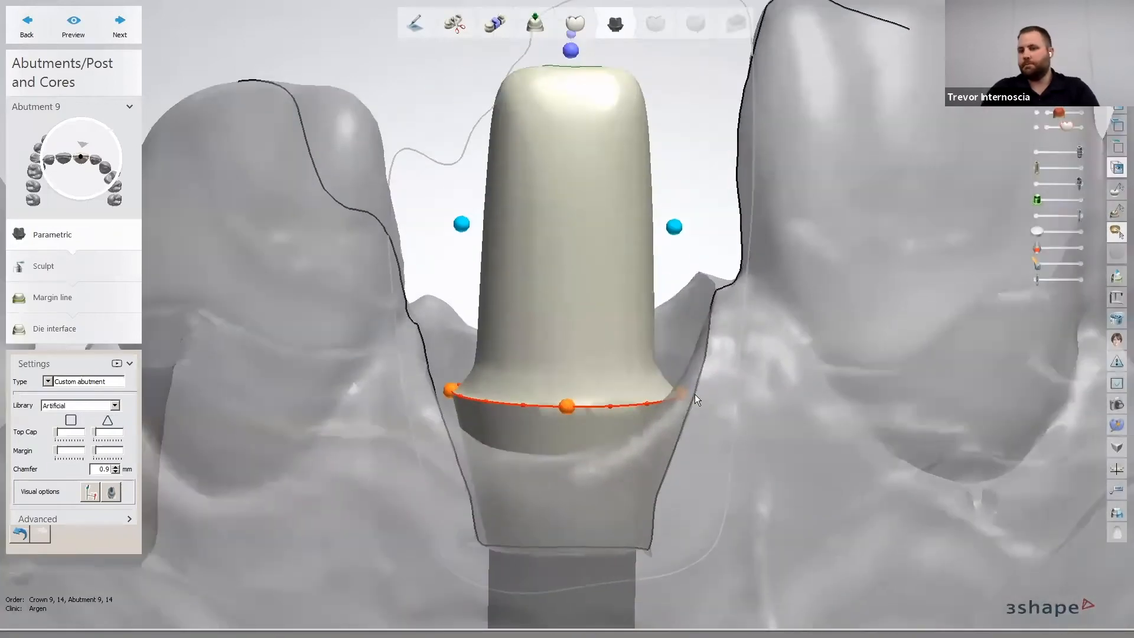
mouse_move(657, 416)
left_click_drag(686, 394, 709, 336)
left_click_drag(450, 390, 424, 362)
mouse_move(670, 388)
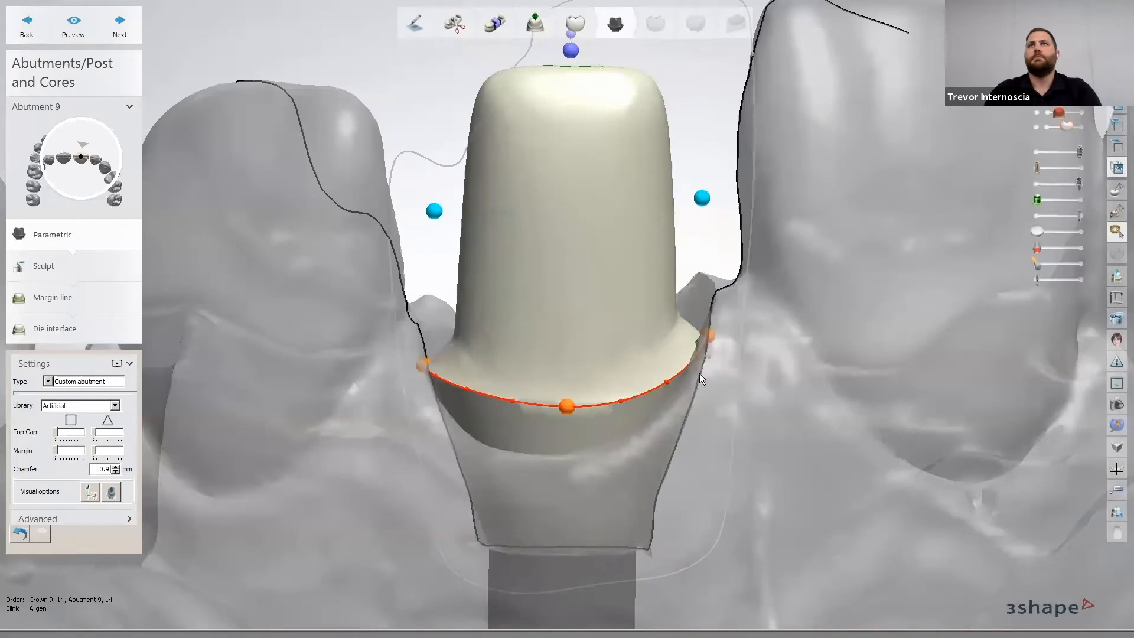
Step: Lower the facial margin point of abutment 9 and extend the lingual margin point outward to the gum
right_click_drag(595, 457, 715, 462)
left_click_drag(680, 410, 690, 475)
left_click_drag(447, 377, 394, 377)
Step: Pull the facial wall of abutment 9 inward and fine-tune its top and lingual wall within the crown outline
middle_click_drag(599, 250, 589, 342)
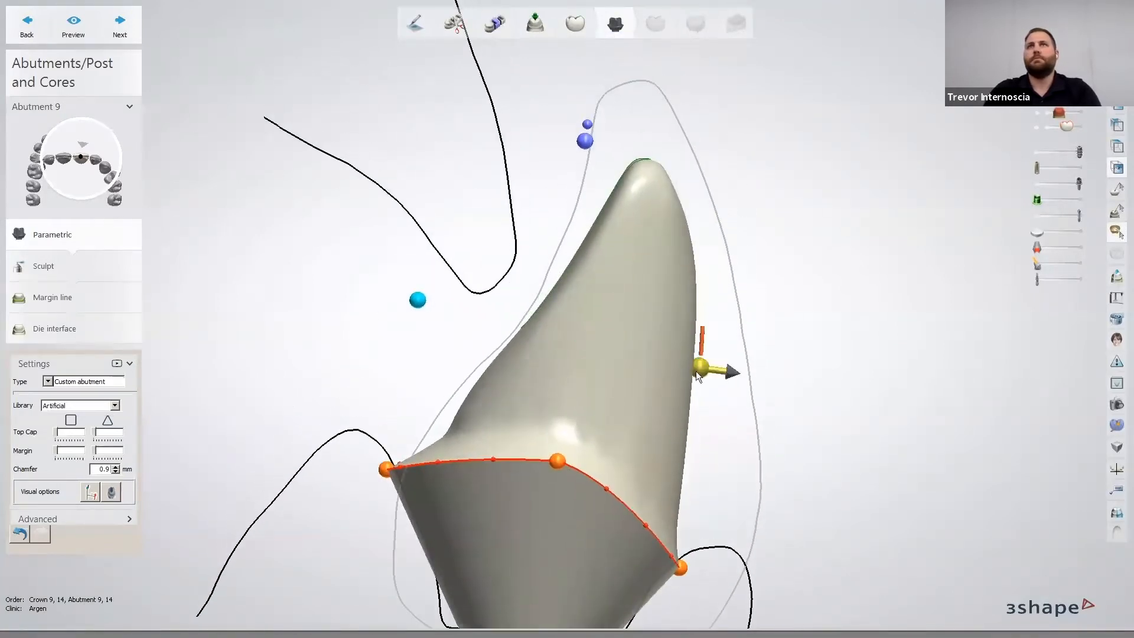
left_click_drag(697, 367, 669, 366)
left_click_drag(579, 141, 586, 142)
left_click_drag(420, 300, 423, 301)
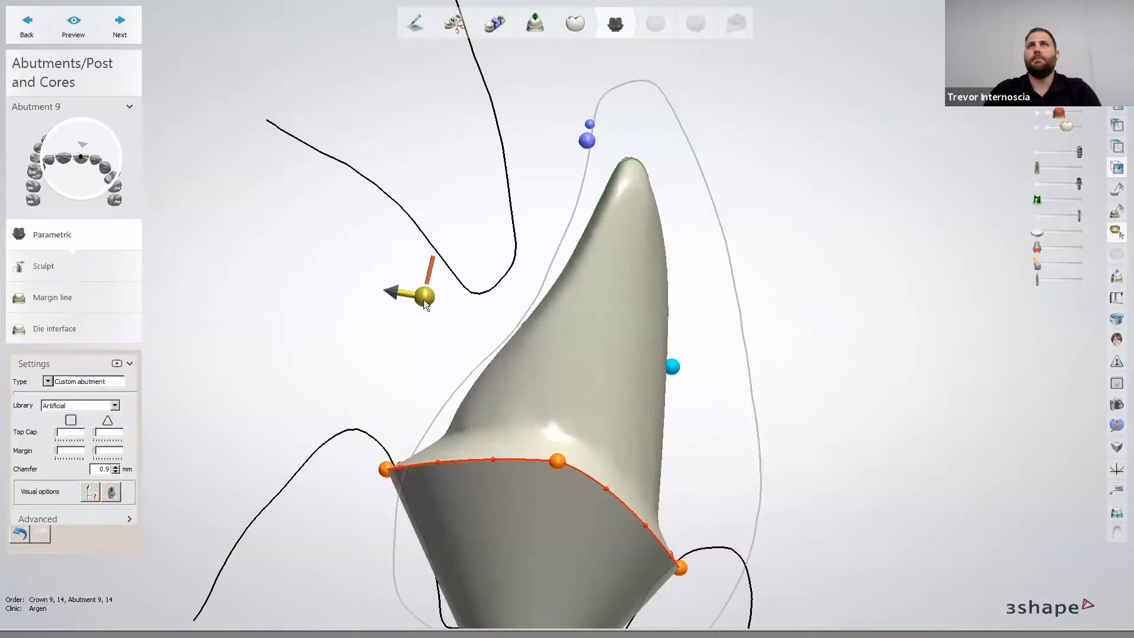
Step: Make the margin outline of abutment 9 more triangular, checking it from the biting side
scroll(893, 321, "down", 4)
right_click_drag(892, 321, 823, 305)
scroll(821, 383, "up", 3)
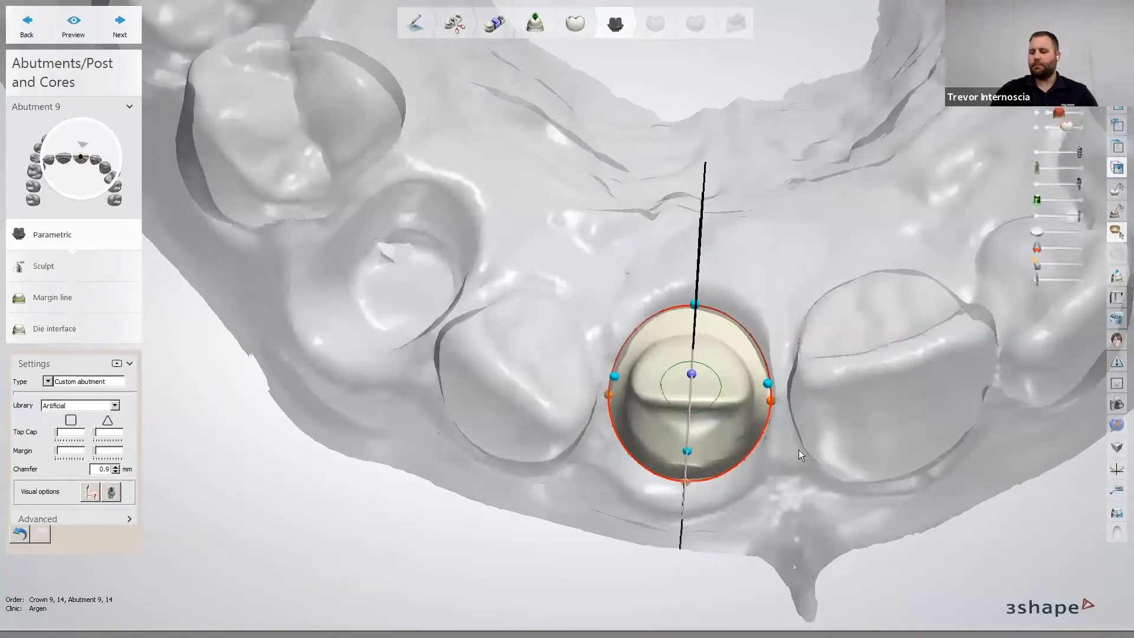
scroll(799, 449, "up", 2)
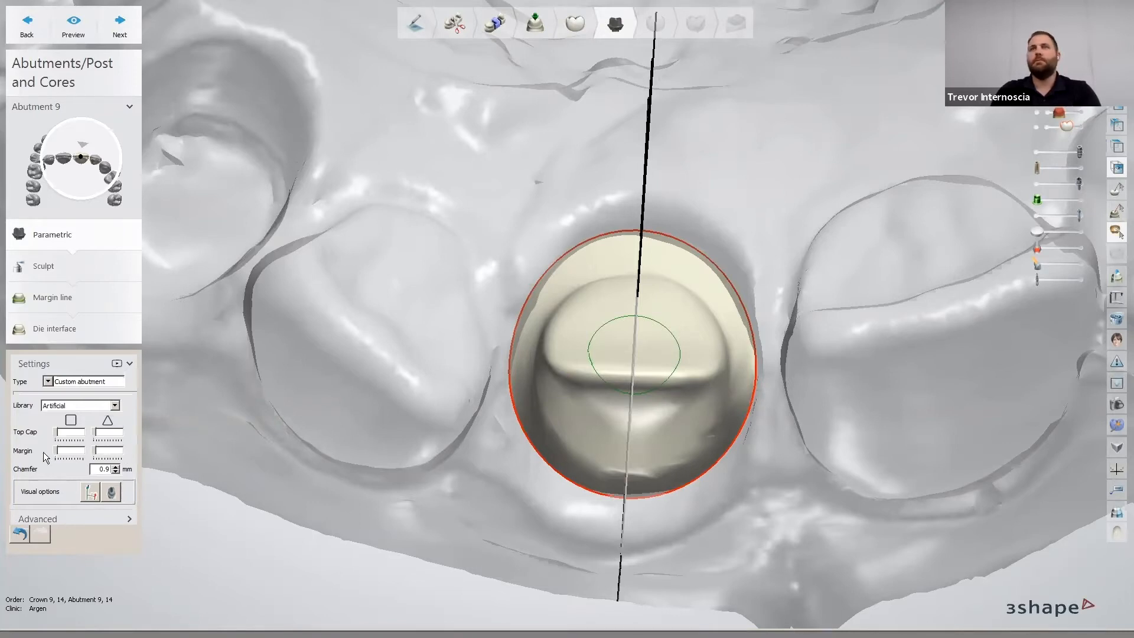
left_click(106, 451)
left_click_drag(107, 451, 110, 452)
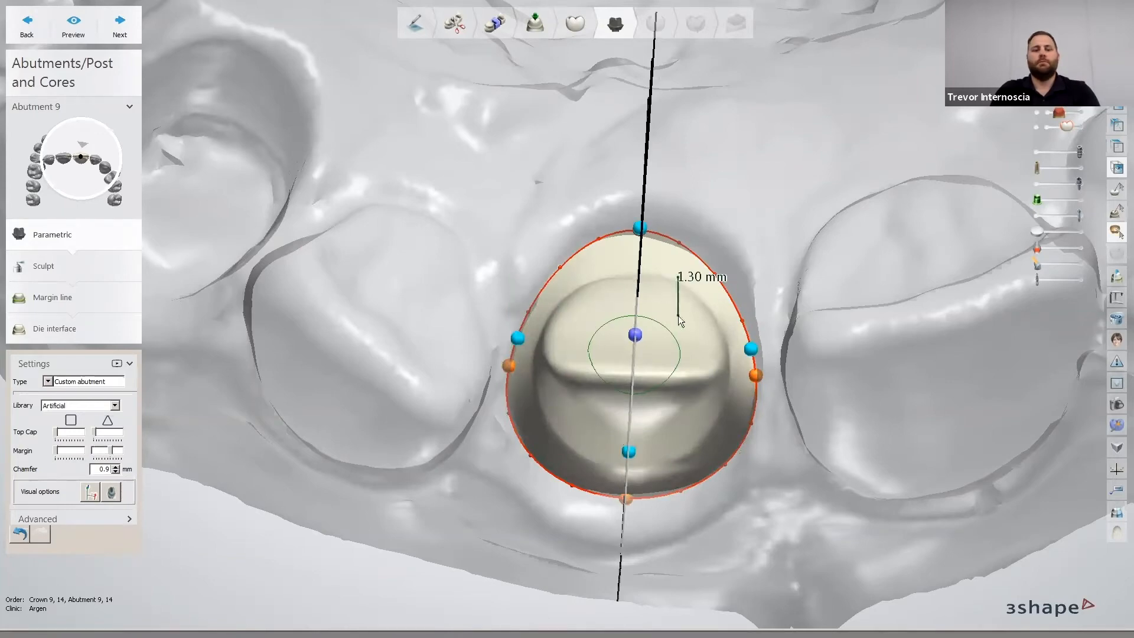
Step: Check the shape of abutment 9 from several directions and switch to editing abutment 14
right_click_drag(678, 315, 624, 399)
right_click_drag(677, 353, 682, 379)
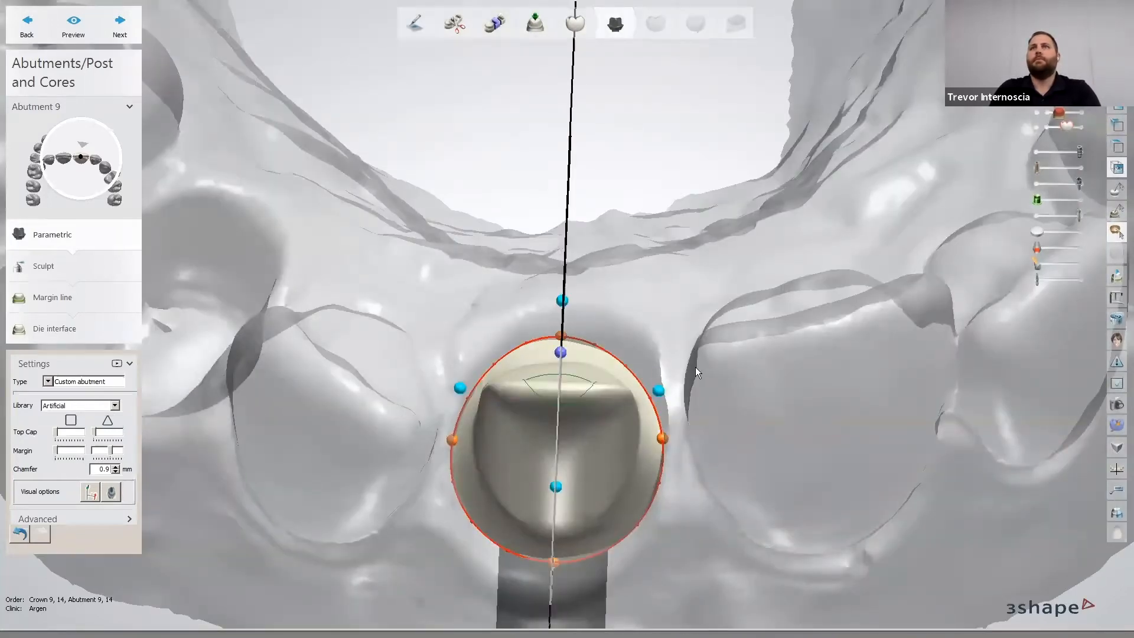
scroll(692, 365, "down", 5)
right_click_drag(633, 343, 710, 297)
scroll(699, 356, "up", 2)
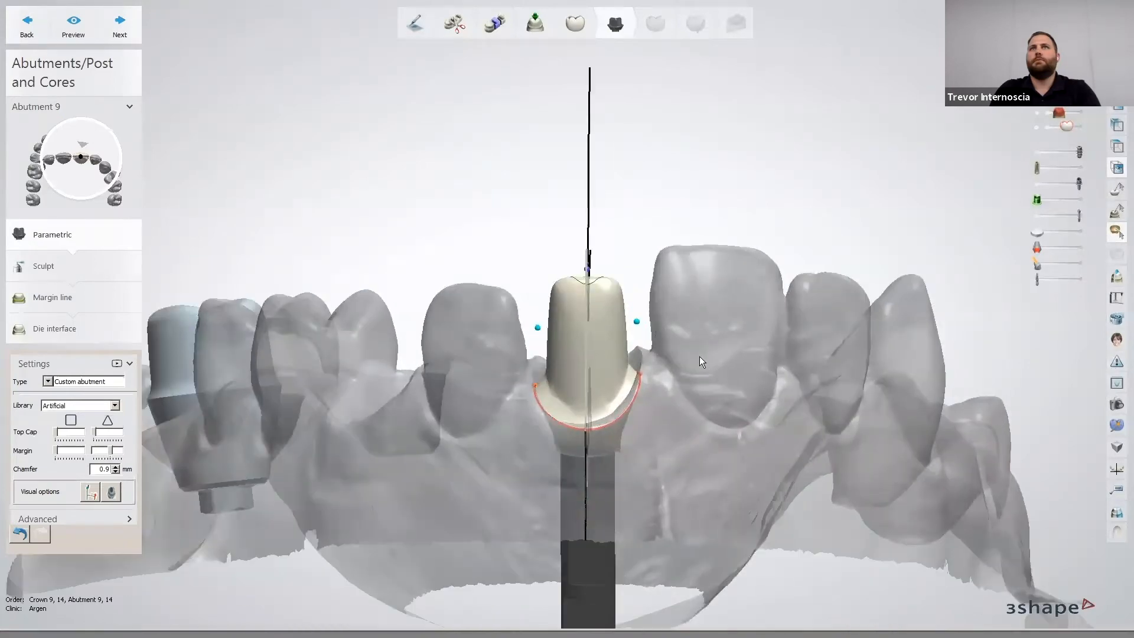
scroll(719, 392, "up", 2)
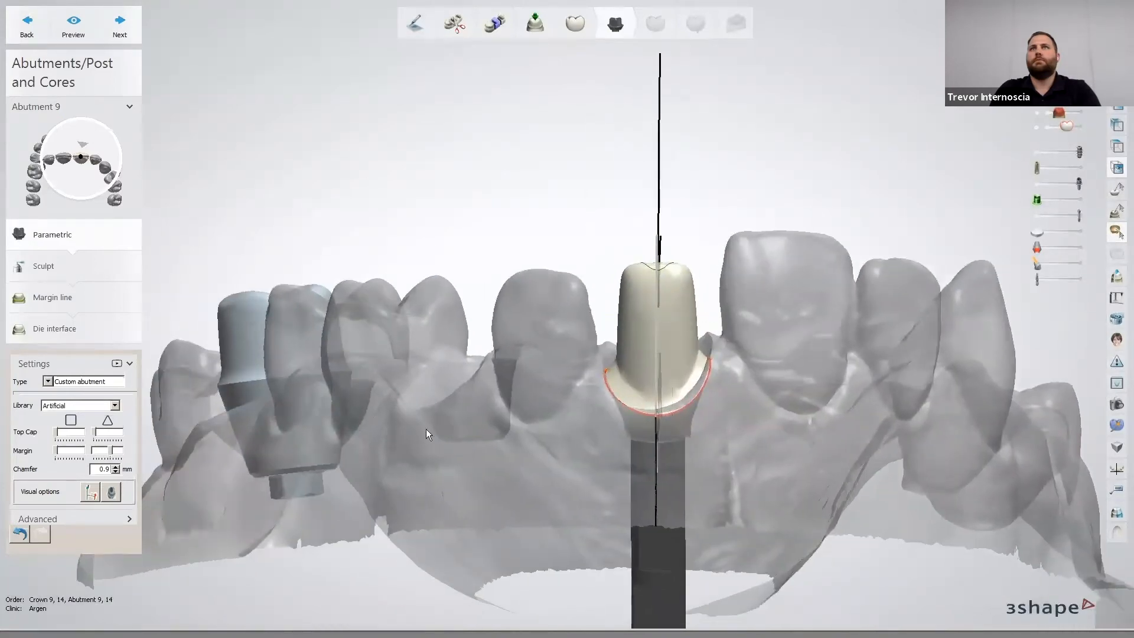
right_click_drag(314, 407, 385, 323)
left_click(384, 321)
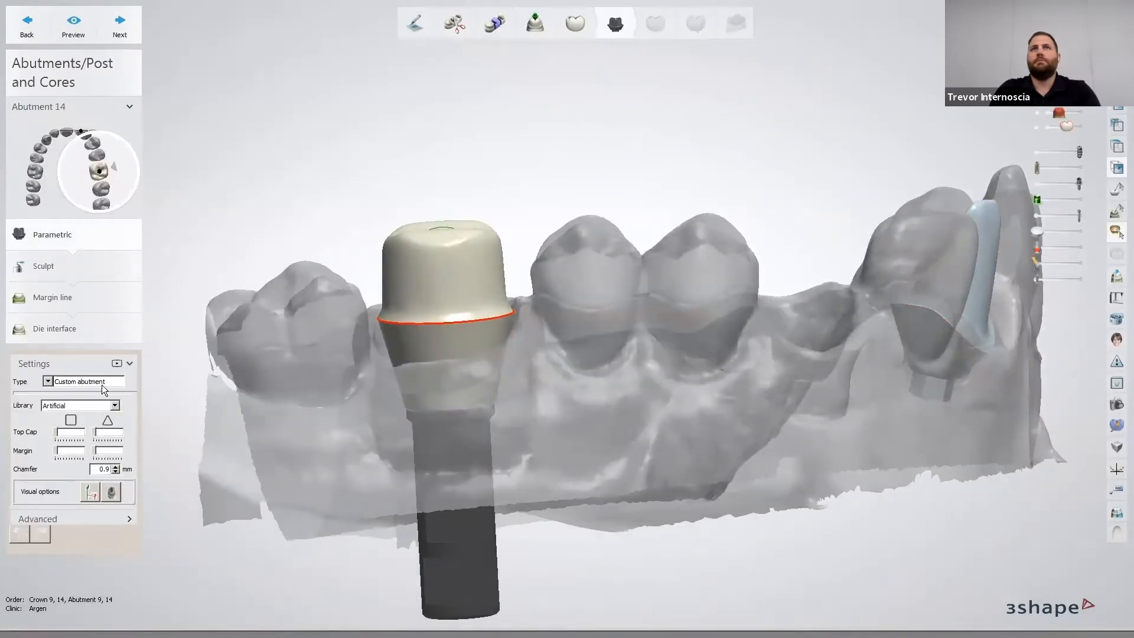
Step: Change the type of abutment 14 to Robotic Abutment and apply a full reset to its shape
left_click(115, 380)
left_click(95, 407)
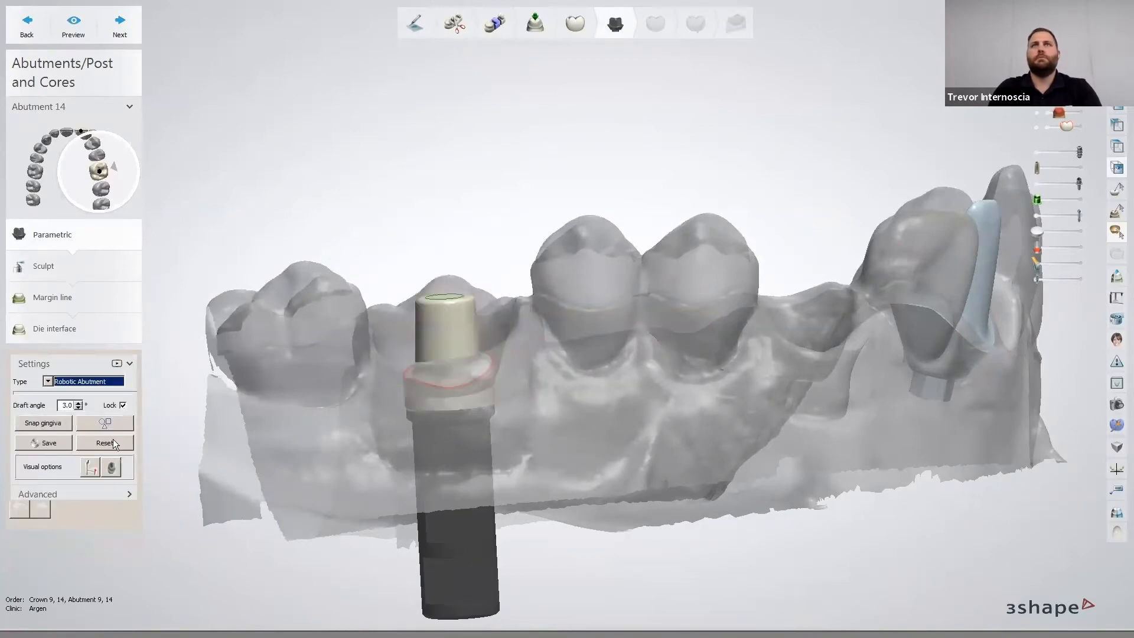
left_click(125, 441)
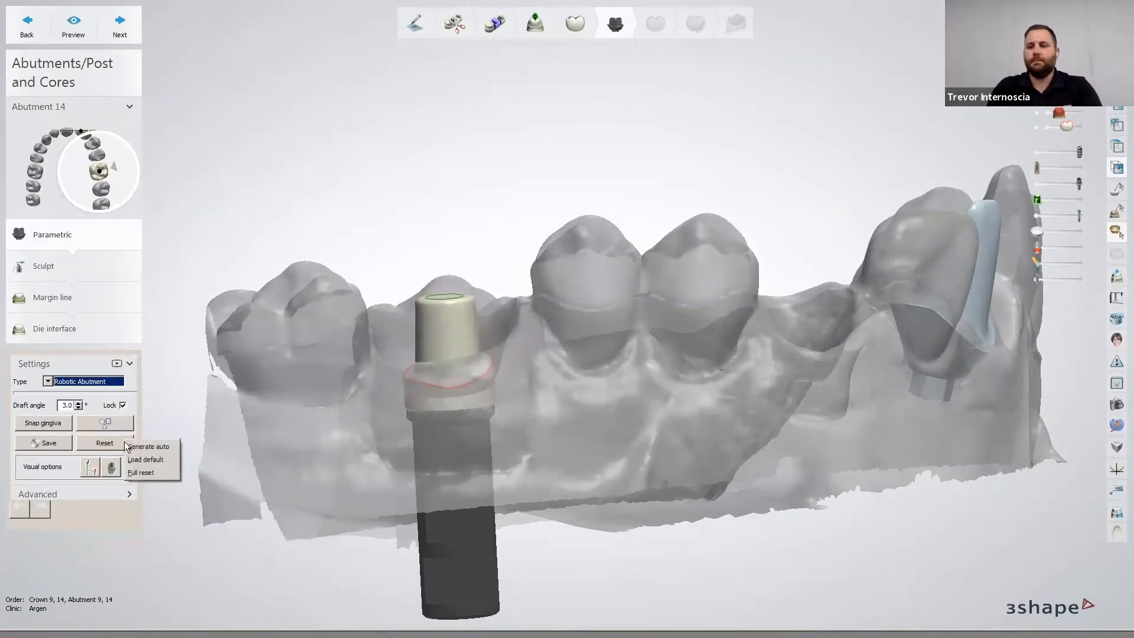
left_click(148, 470)
Step: Raise the top of abutment 14 towards the crown outline, working in a mesial-distal cross-section
right_click_drag(521, 321, 629, 444)
scroll(516, 427, "up", 3)
left_click_drag(603, 348, 612, 341)
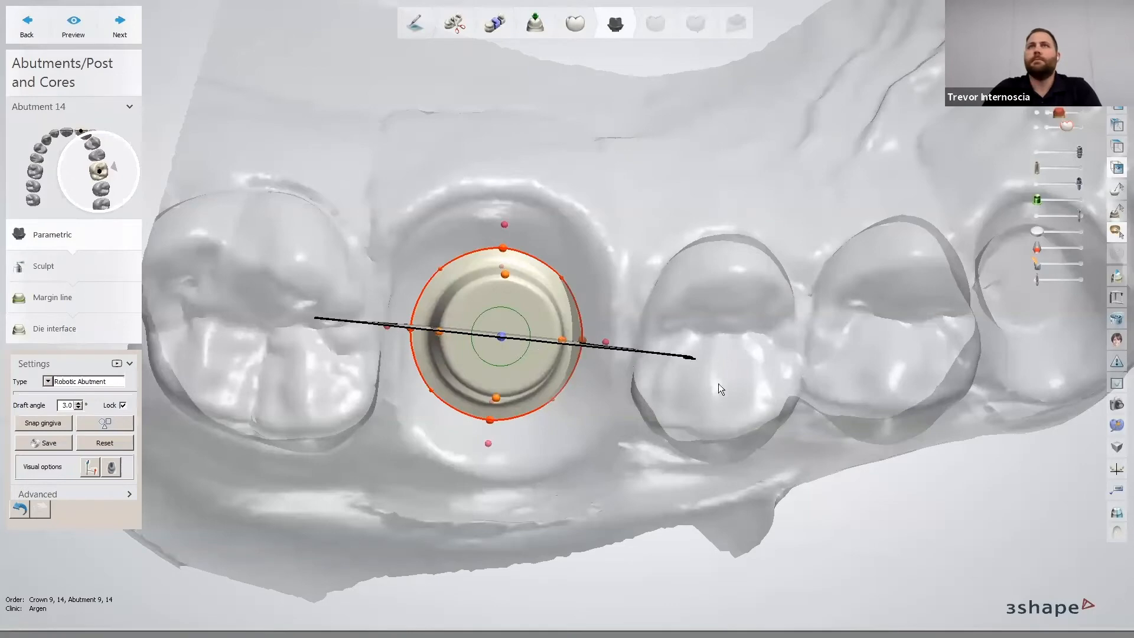
middle_click_drag(711, 398, 723, 416)
right_click_drag(724, 416, 686, 310)
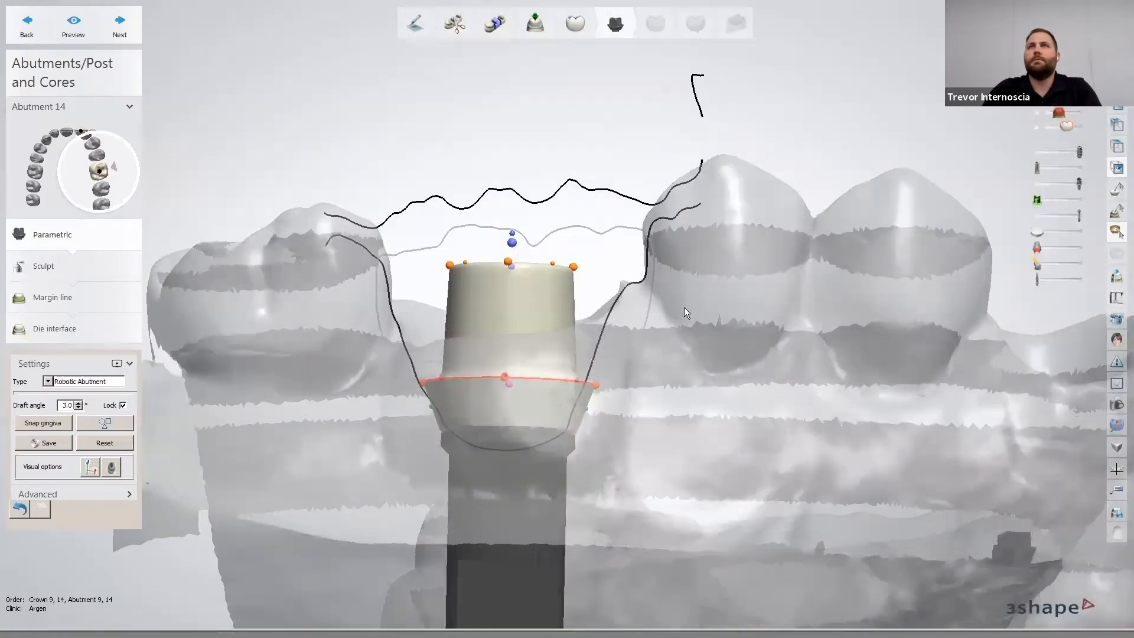
scroll(618, 314, "up", 3)
middle_click_drag(618, 314, 672, 321)
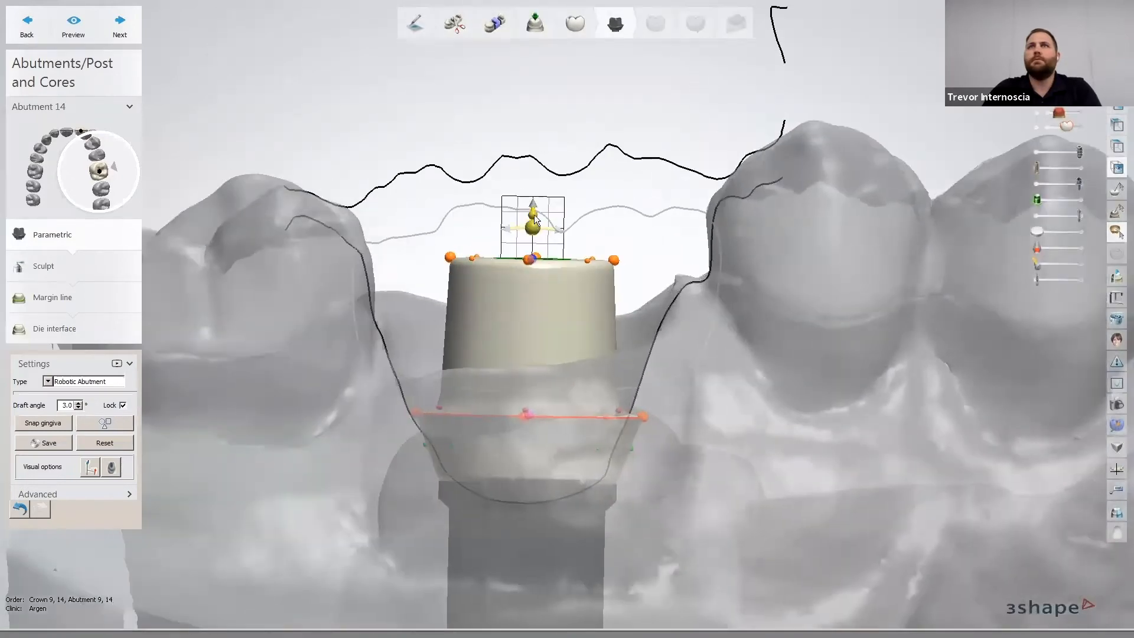
left_click_drag(540, 210, 540, 175)
Step: Raise the mesial and distal margin points of abutment 14 and extend the facial and lingual ones outward to the gum
left_click_drag(639, 417, 672, 319)
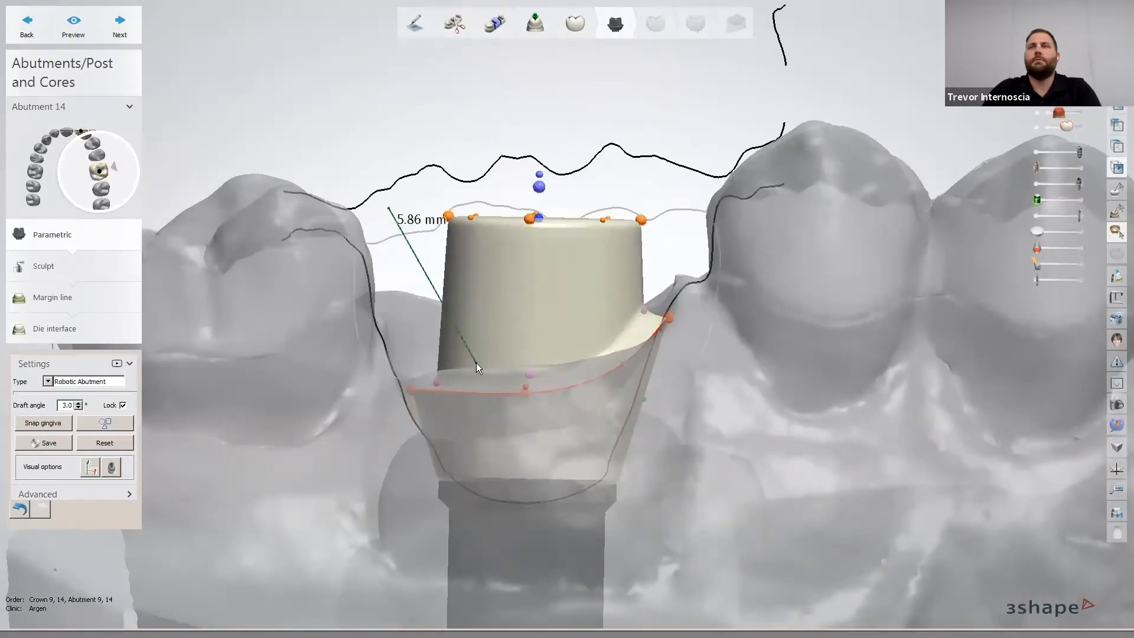
left_click_drag(407, 390, 384, 356)
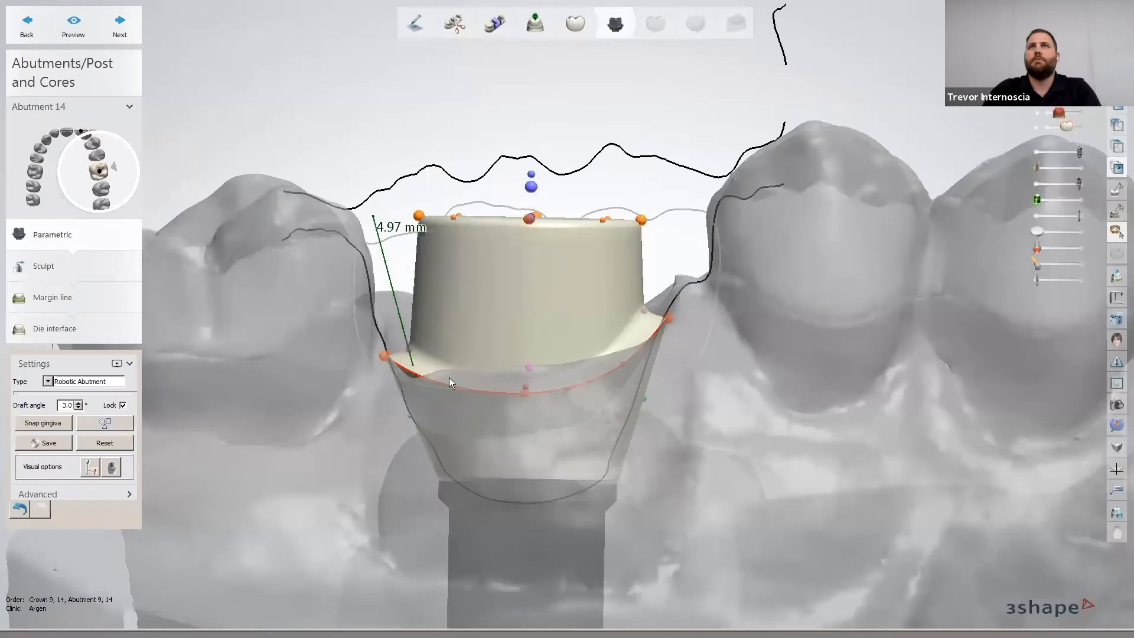
right_click_drag(576, 374, 668, 376)
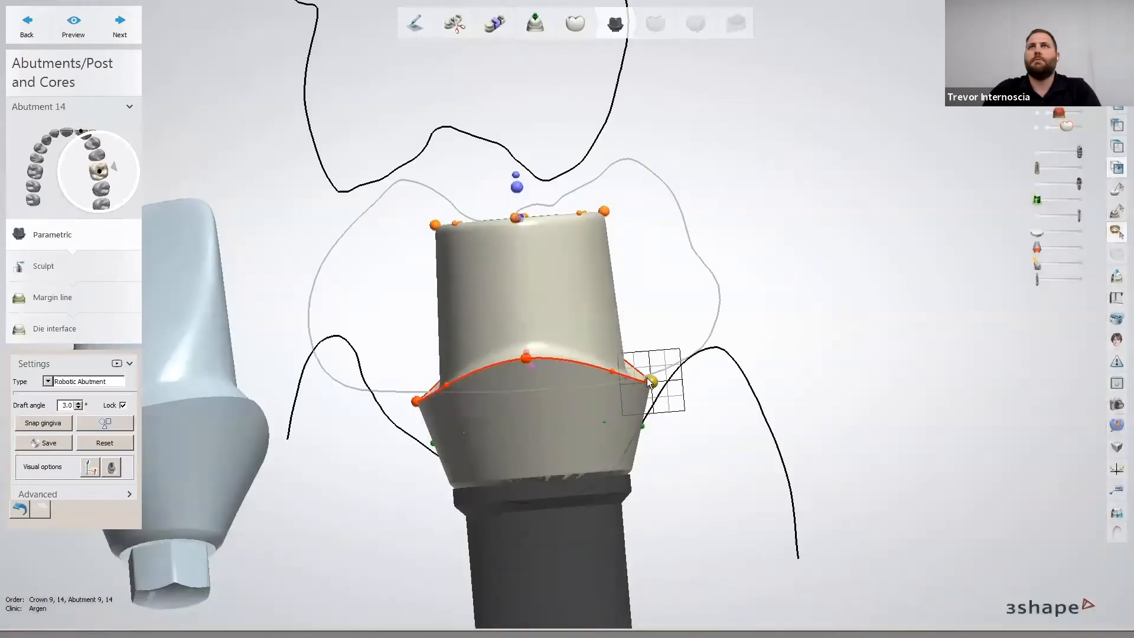
left_click_drag(677, 382, 677, 379)
left_click_drag(417, 399, 355, 374)
Step: Centre the top of abutment 14 within the crown outline and shape it with raised facial and lingual edges and a lower middle
right_click_drag(714, 308, 577, 248)
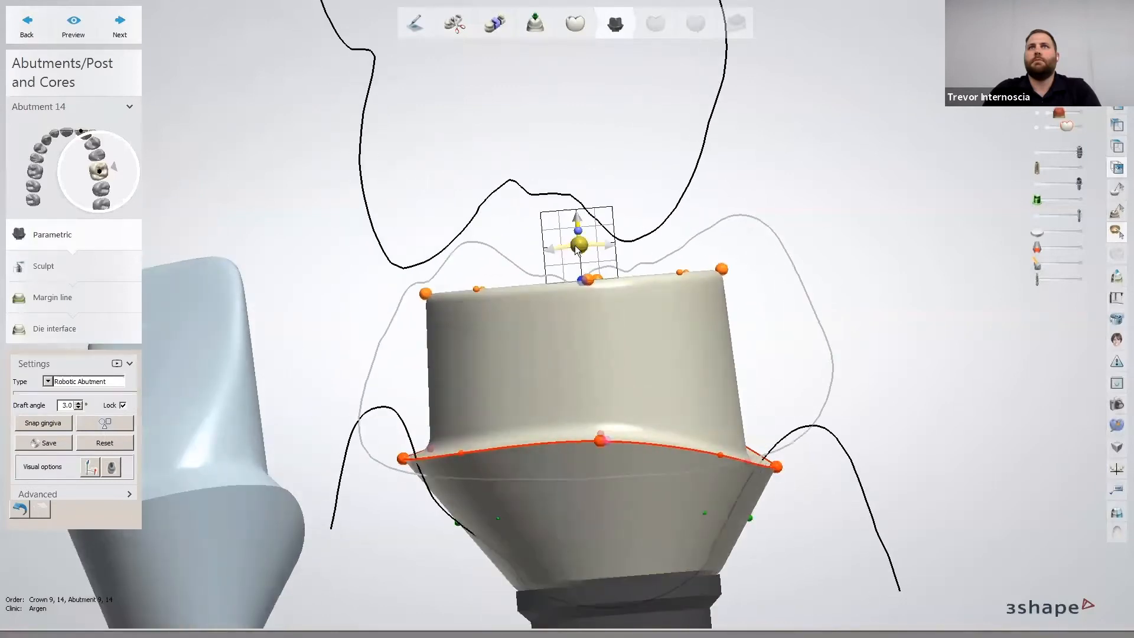
left_click_drag(578, 248, 603, 242)
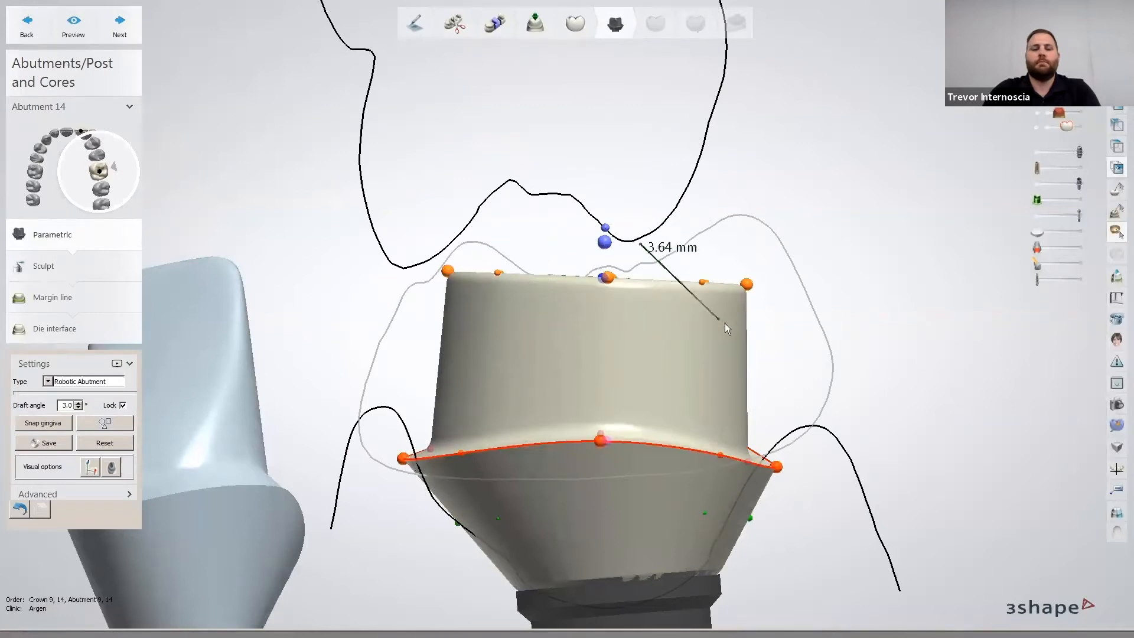
left_click_drag(746, 284, 735, 242)
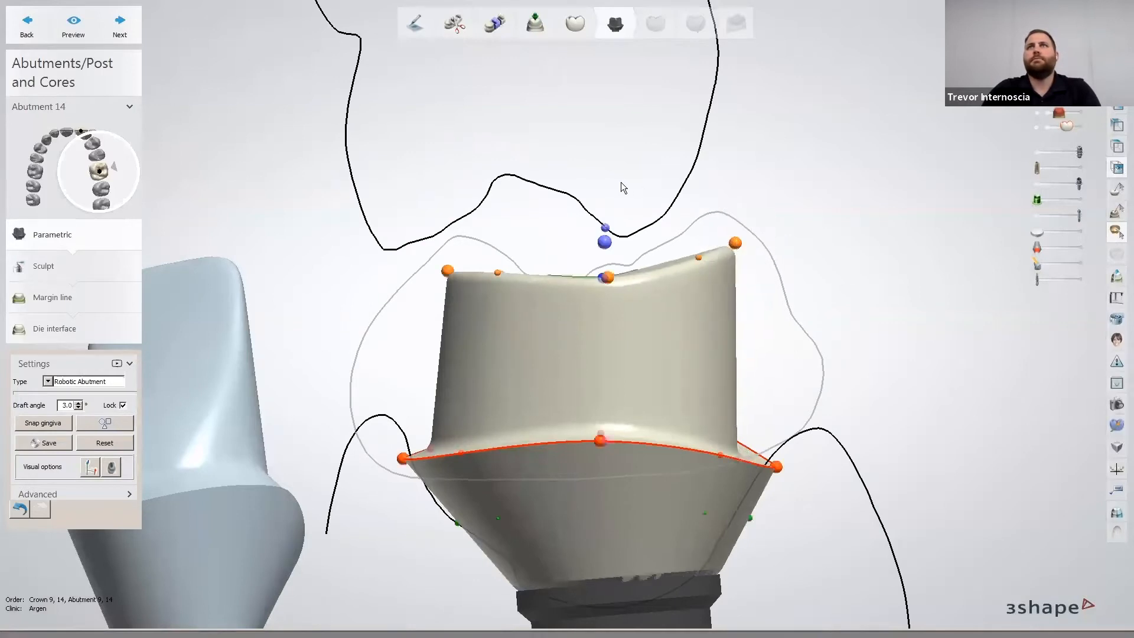
left_click_drag(448, 271, 459, 246)
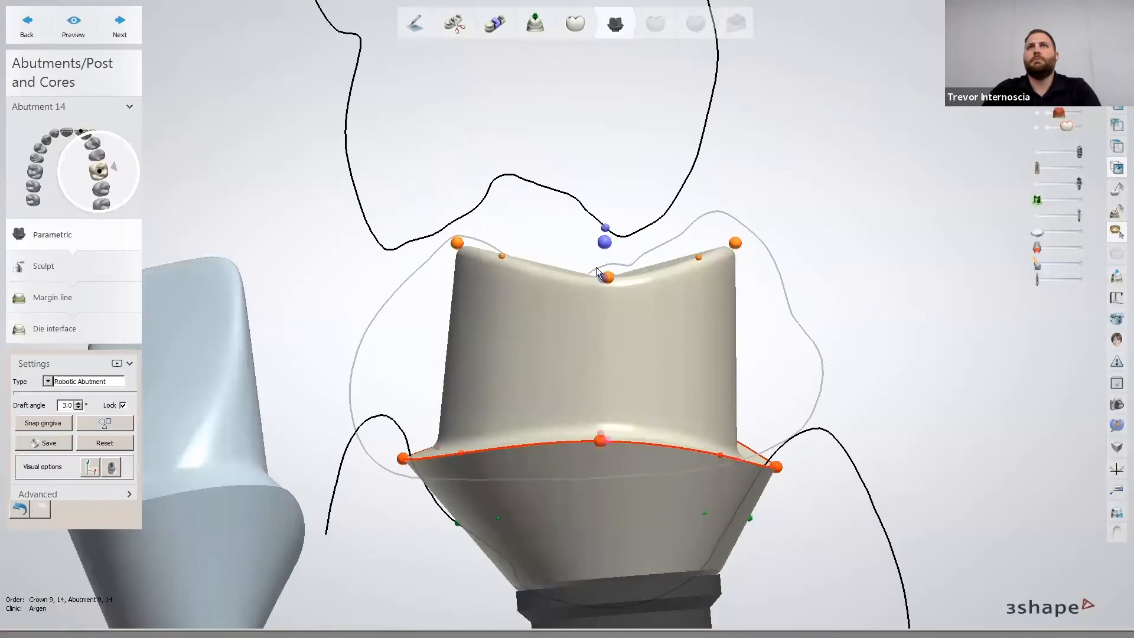
left_click_drag(602, 238, 605, 264)
Step: Raise the mesial and distal top edge points of abutment 14 to follow the crown outline seen from the side
right_click_drag(833, 243, 736, 254)
scroll(780, 260, "down", 3)
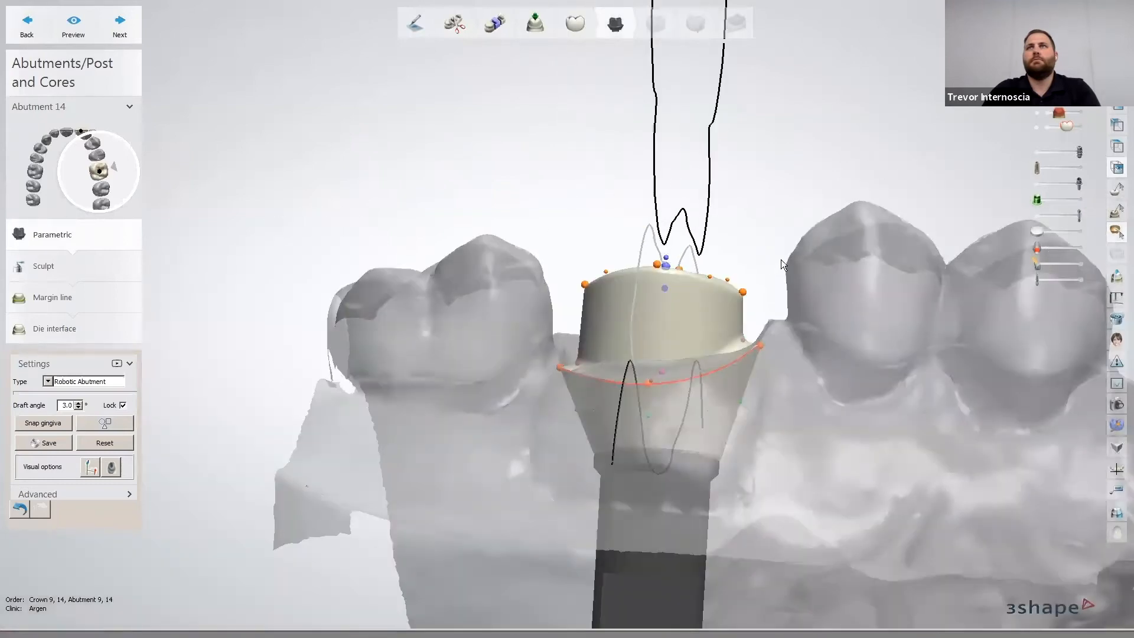
middle_click_drag(780, 260, 663, 286)
right_click_drag(662, 285, 638, 282)
scroll(666, 286, "up", 3)
middle_click_drag(638, 282, 695, 260)
left_click_drag(581, 243, 635, 338)
left_click(649, 318)
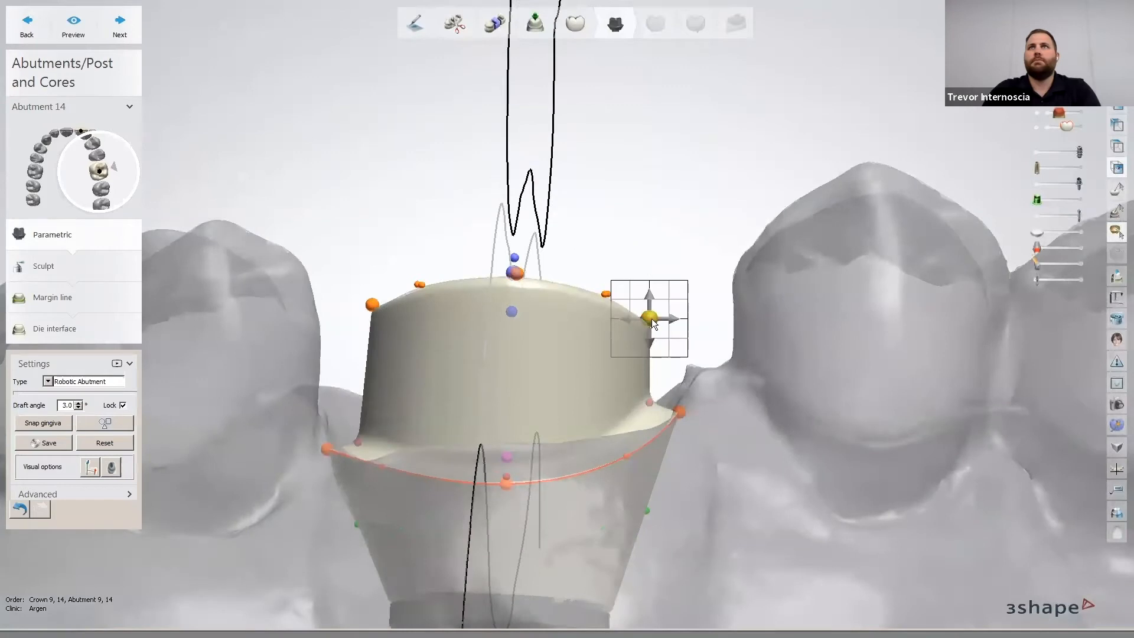
left_click_drag(652, 309, 657, 289)
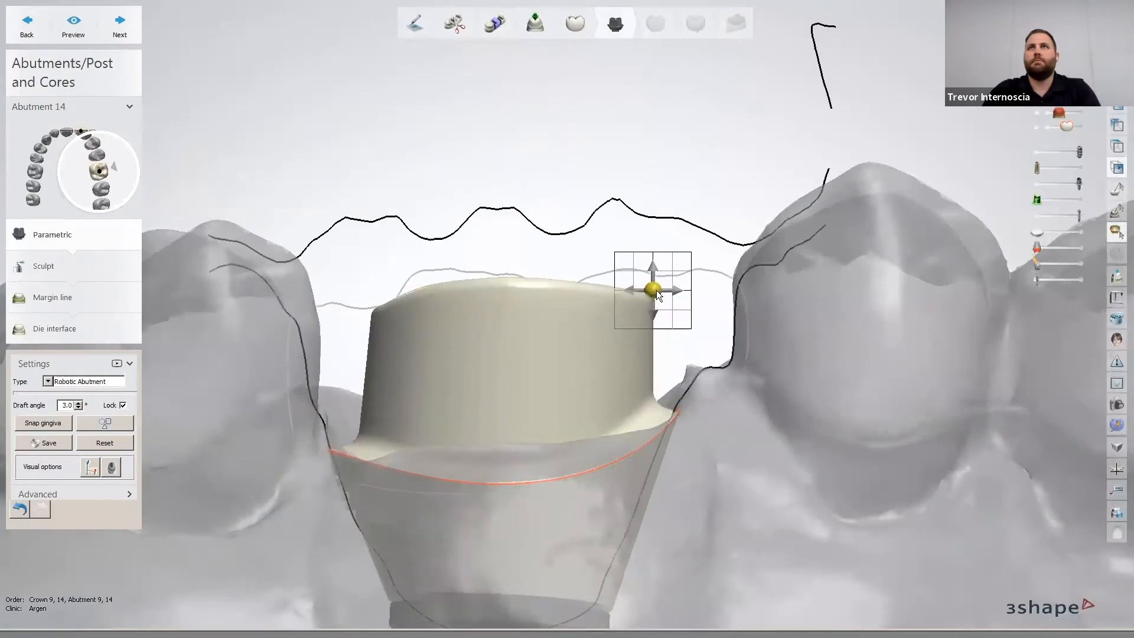
left_click(373, 305)
left_click_drag(377, 303, 375, 297)
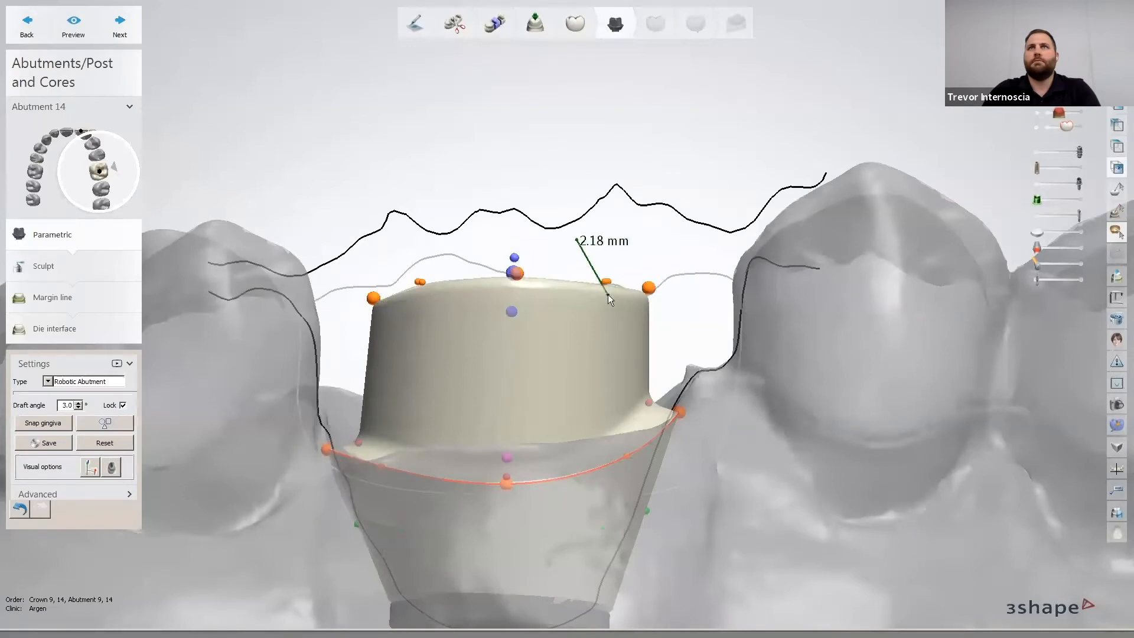
Step: Make the outline of abutment 14 squarer, checking it from the biting side
right_click_drag(659, 246, 653, 339)
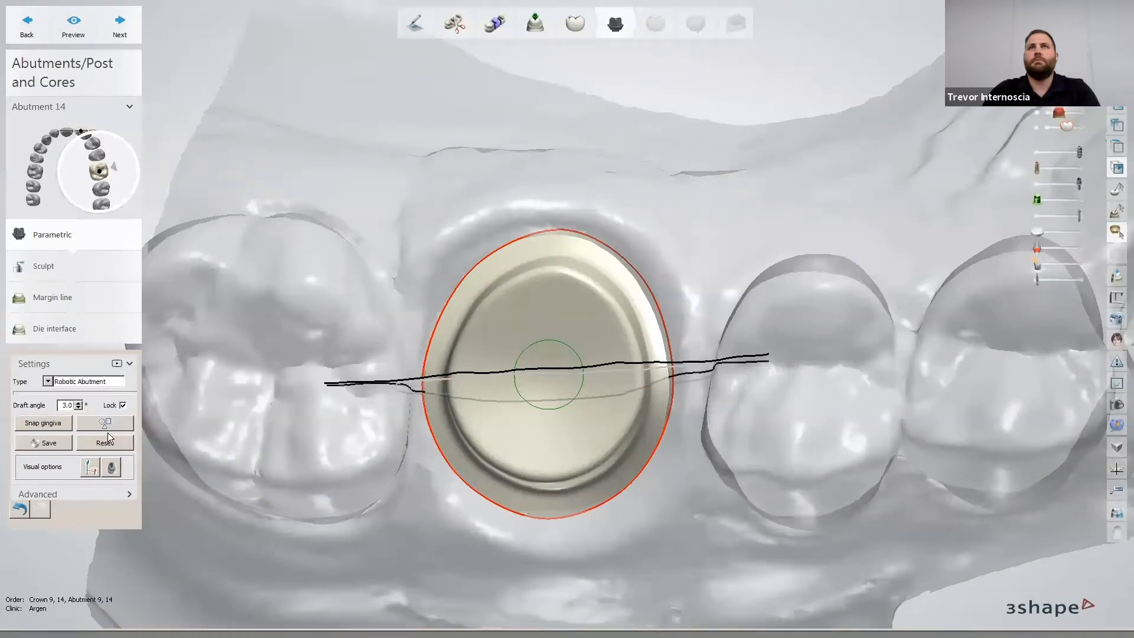
mouse_move(116, 423)
left_mouse_down()
mouse_move(75, 443)
mouse_move(92, 443)
left_mouse_up()
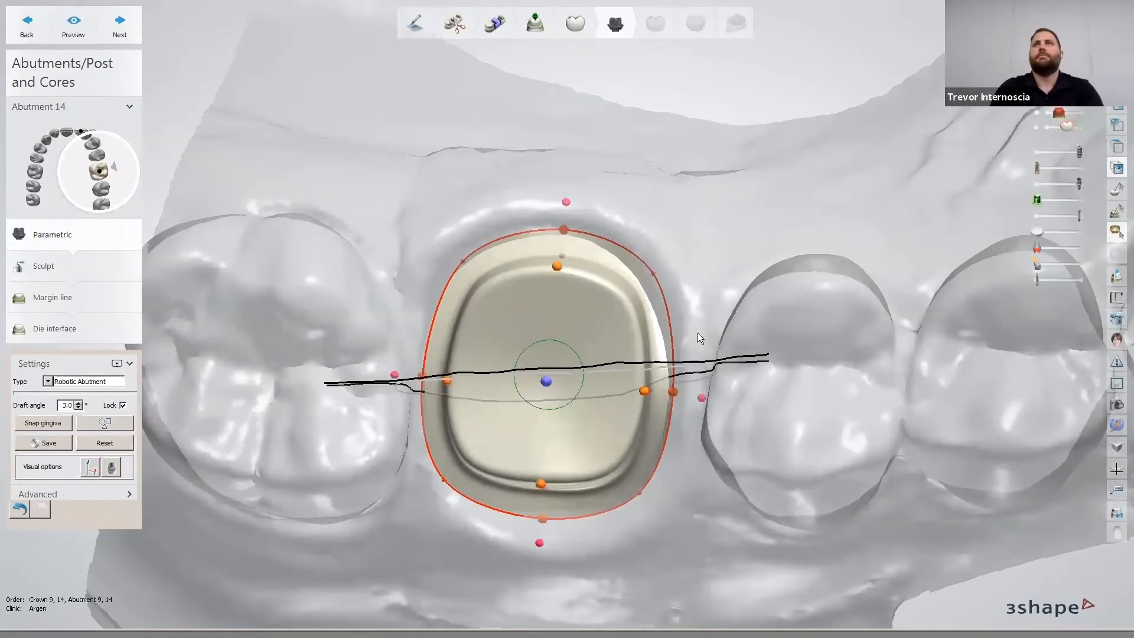
middle_click_drag(705, 343, 742, 364)
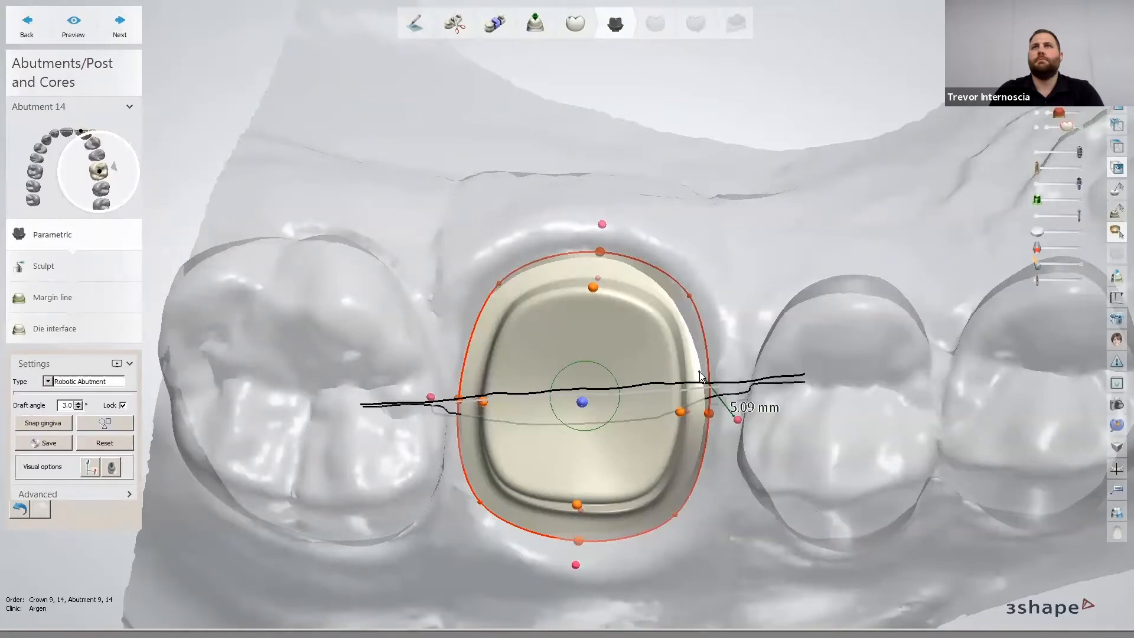
Step: Set the draft angle of abutment 14 to 5.0° while viewing its walls in a side cross-section
right_click_drag(737, 402, 760, 297)
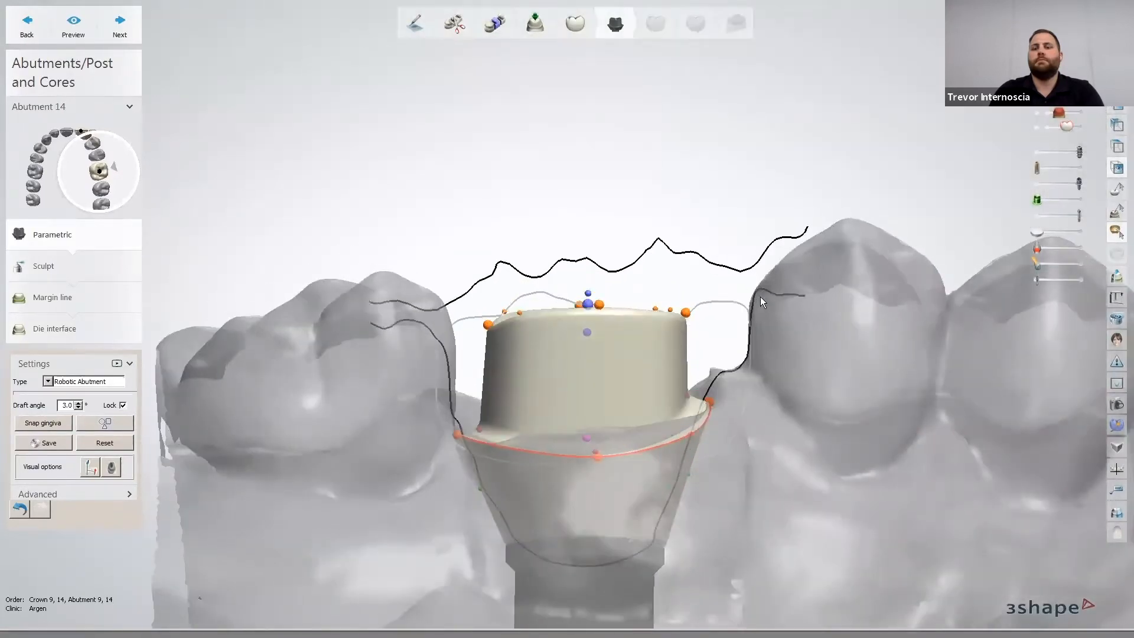
middle_click_drag(753, 314, 750, 249)
scroll(656, 240, "up", 3)
scroll(751, 300, "up", 1)
left_click_drag(645, 214, 699, 304)
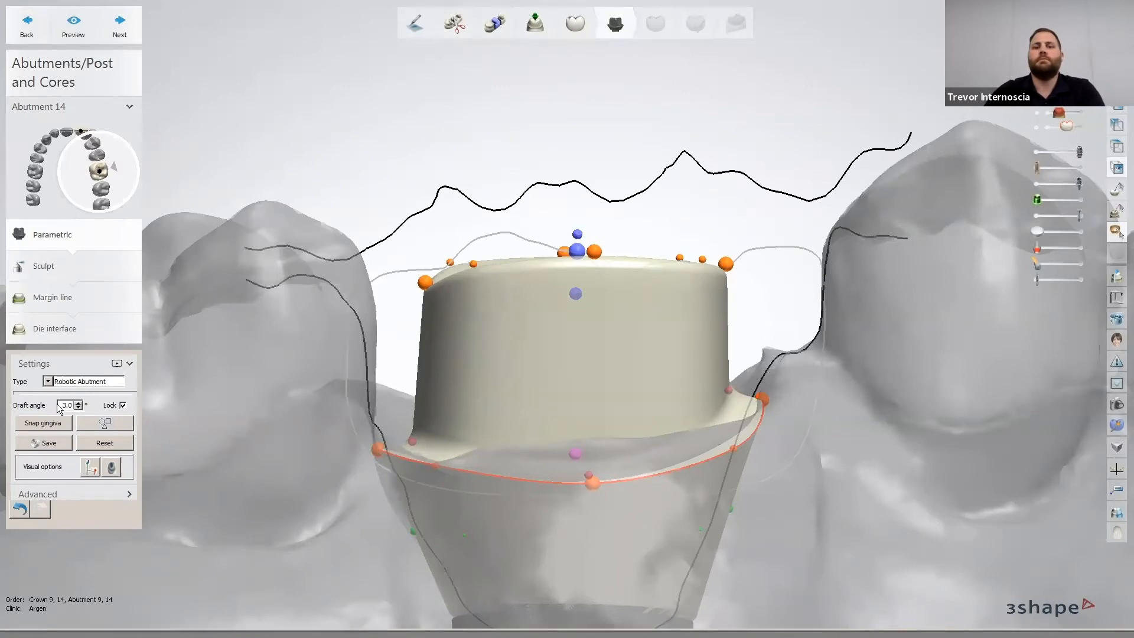
scroll(65, 406, "up", 2)
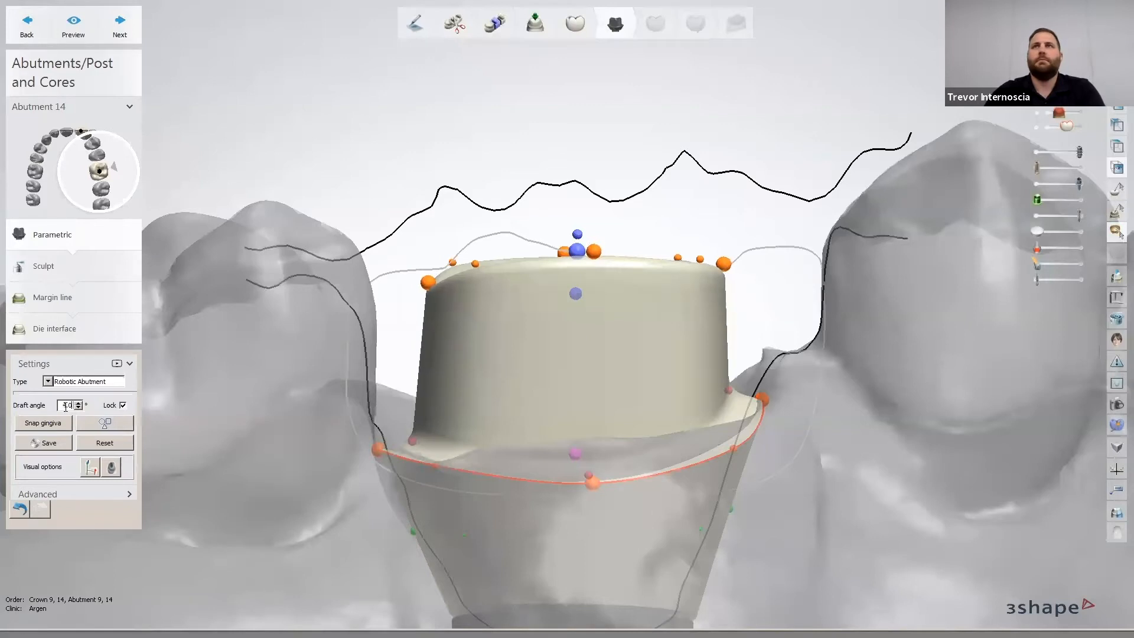
scroll(65, 405, "up", 2)
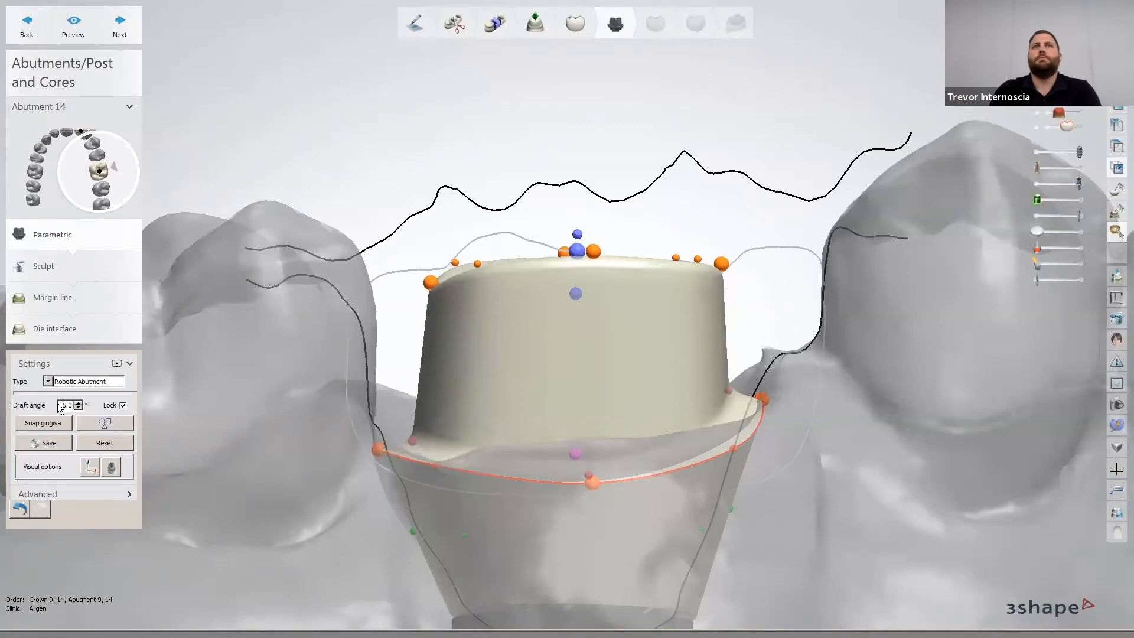
right_click_drag(655, 328, 629, 331)
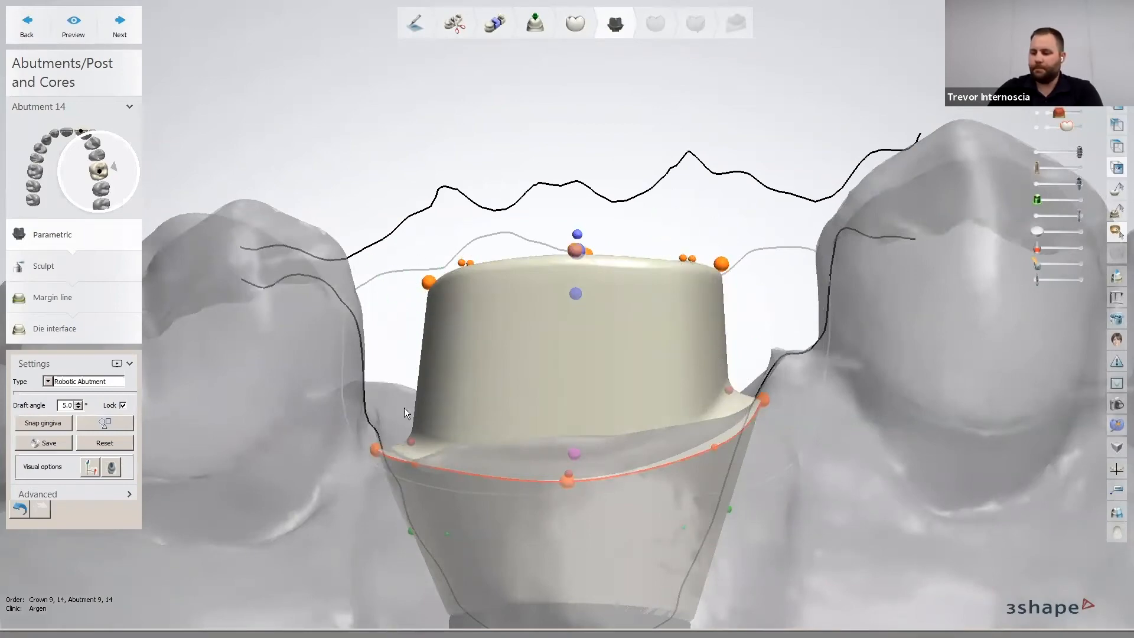
Step: Examine the shoulder of abutment 14 and the control points where its walls meet the margin
right_click_drag(483, 249, 516, 255)
right_click_drag(430, 454, 434, 461)
middle_click_drag(433, 460, 422, 395)
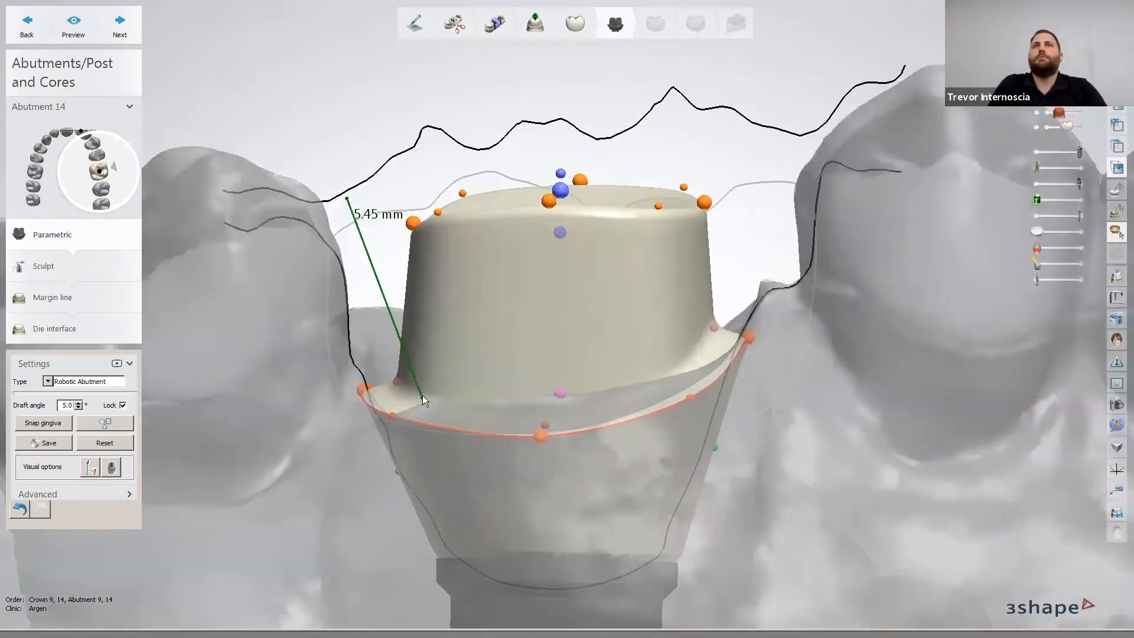
right_click_drag(422, 394, 430, 401)
scroll(430, 403, "up", 3)
scroll(430, 404, "up", 2)
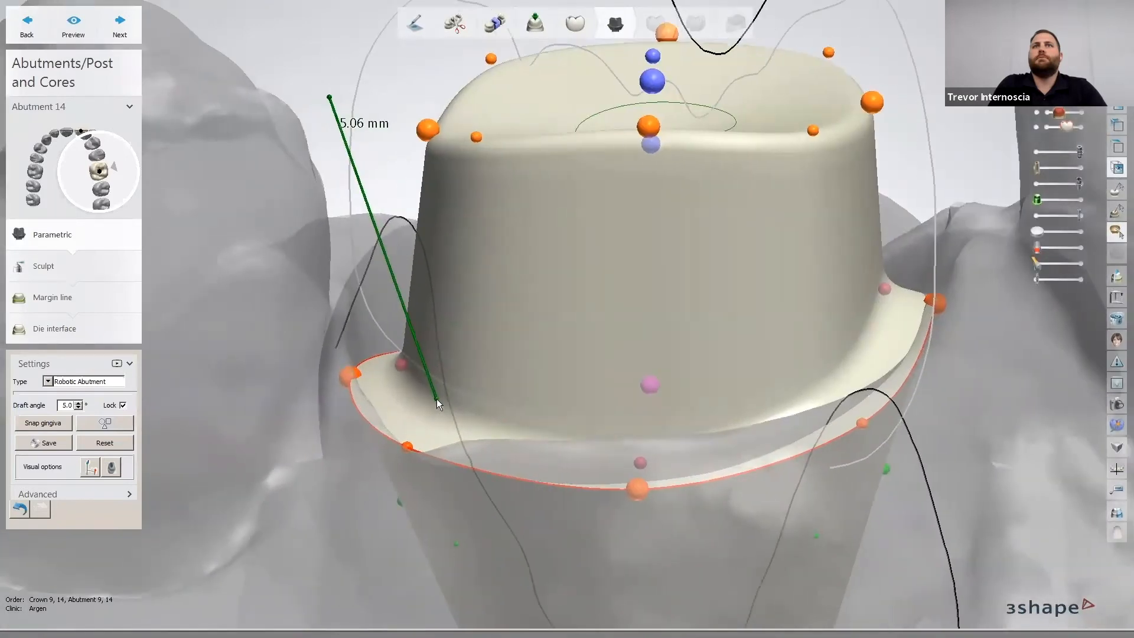
left_click(399, 364)
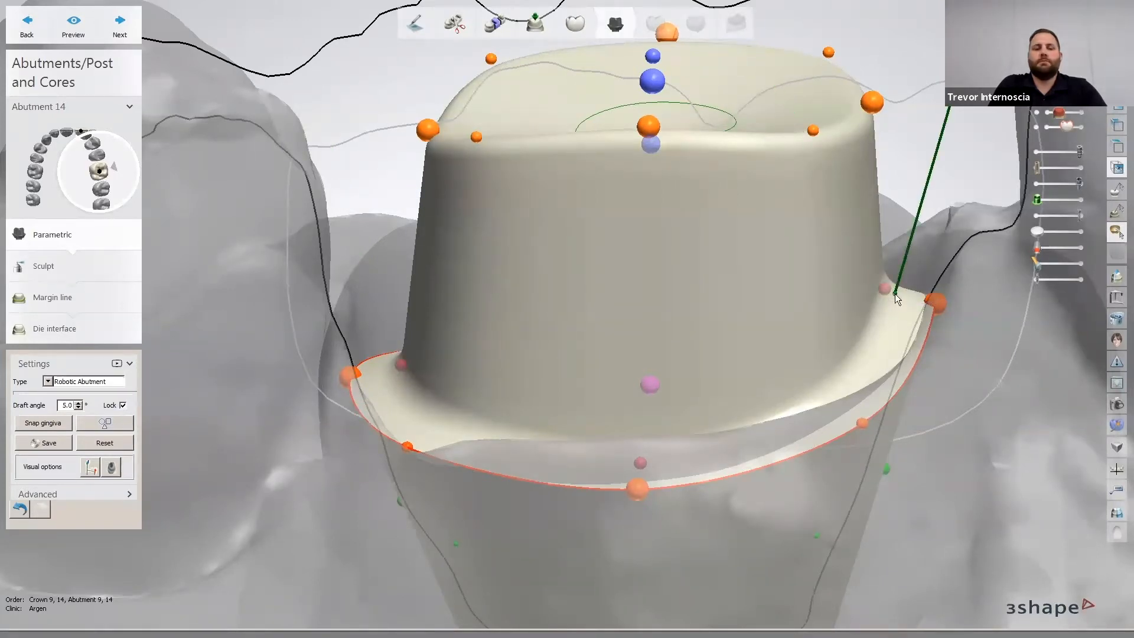
middle_click_drag(905, 211, 802, 229)
scroll(802, 228, "down", 2)
right_click_drag(802, 234, 830, 214)
middle_click_drag(782, 267, 811, 262)
mouse_move(455, 346)
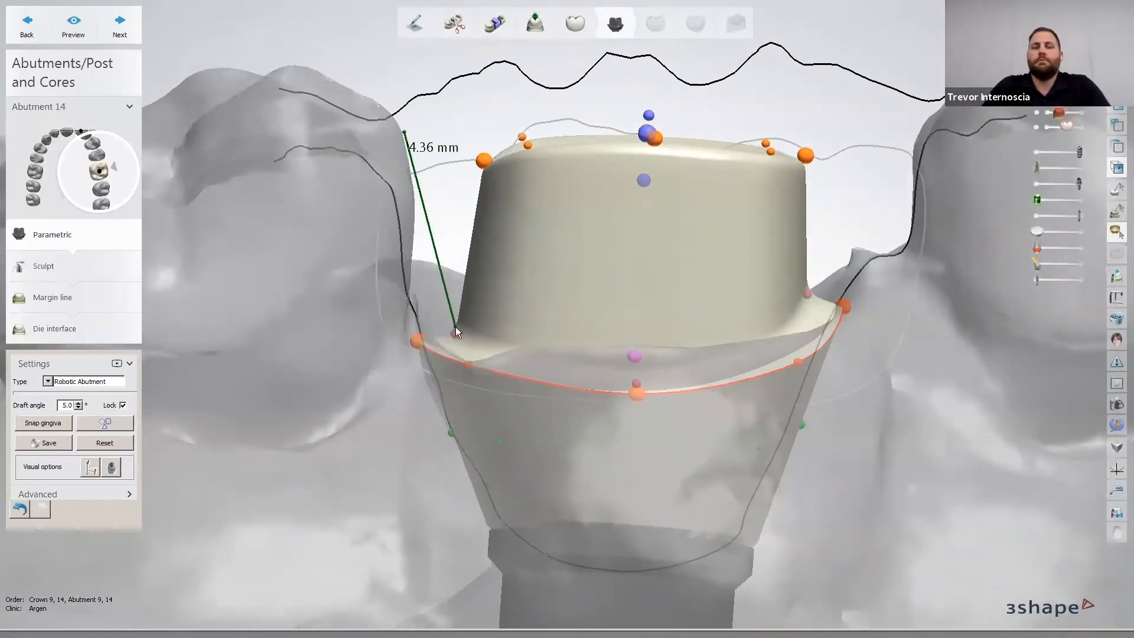
scroll(429, 315, "up", 5)
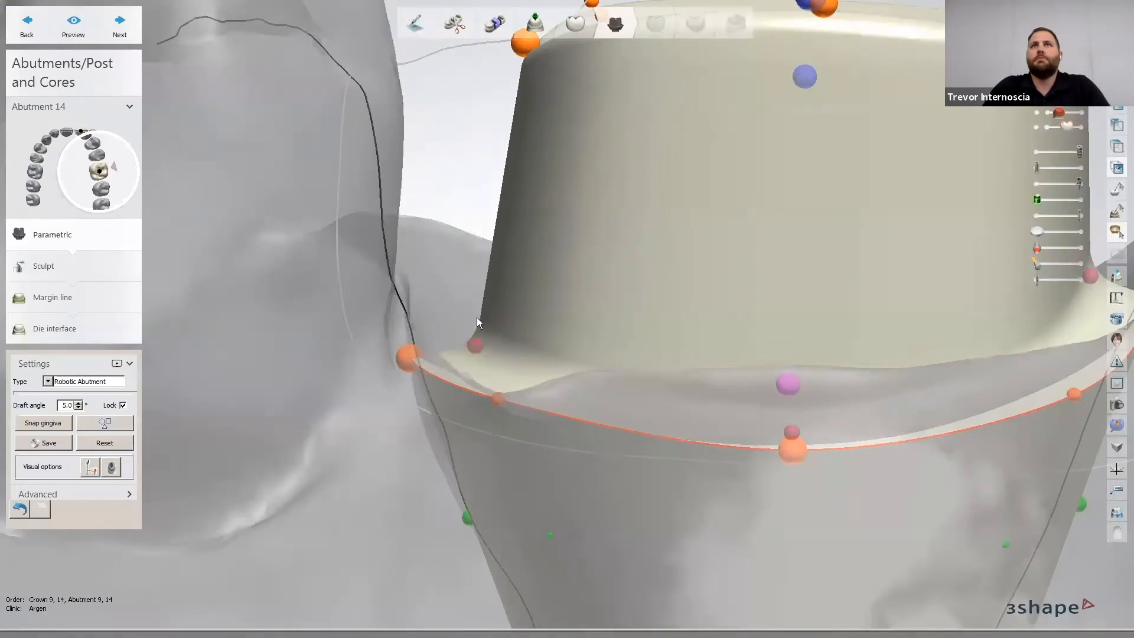
scroll(417, 333, "down", 5)
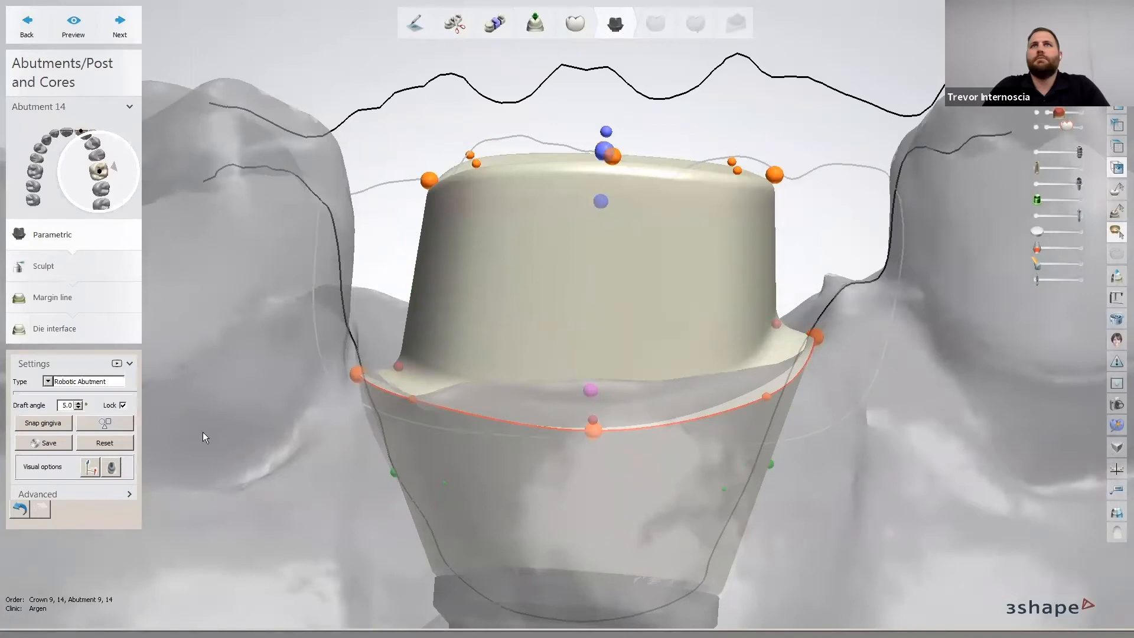
Step: Set the shoulder radius of abutment 14 to 0.9 mm and check the transition where the walls meet the margin
left_click(116, 496)
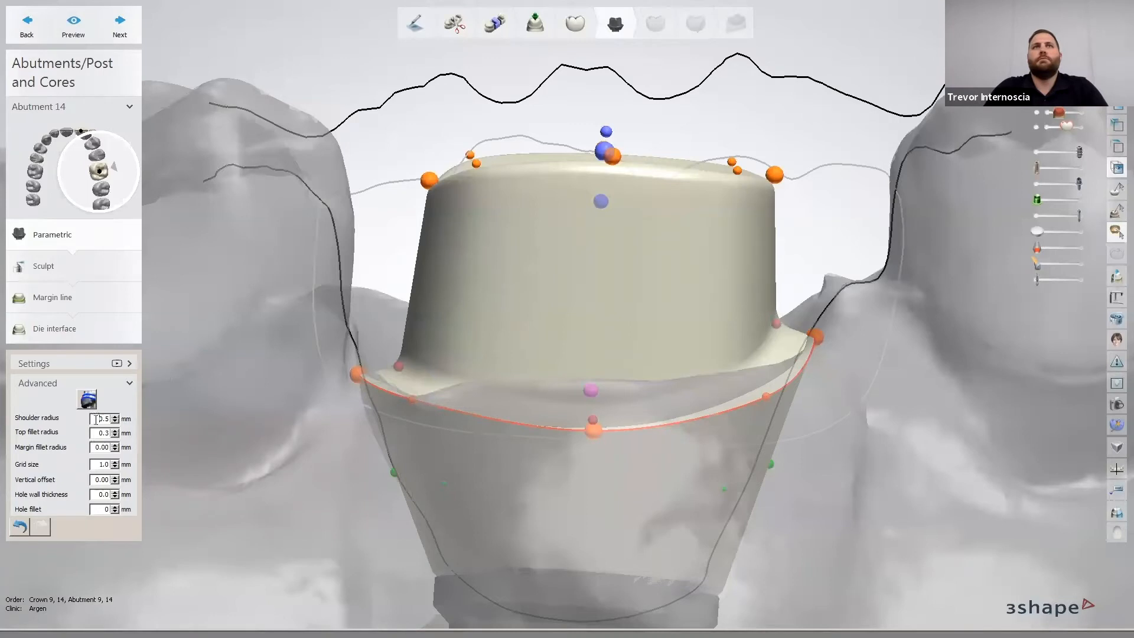
scroll(336, 375, "up", 5)
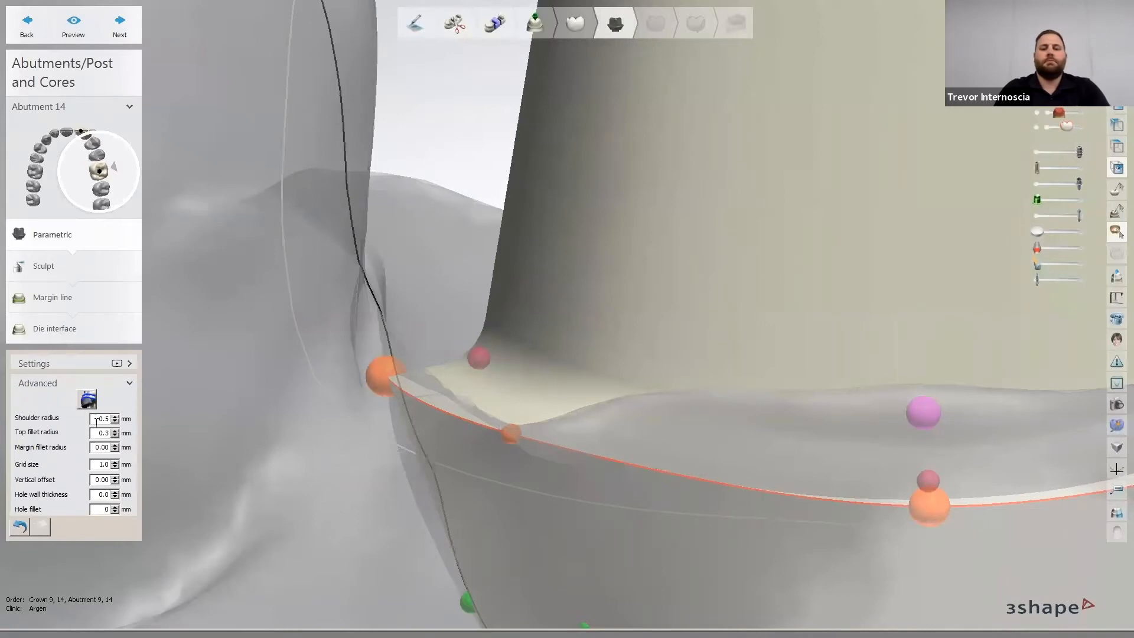
scroll(104, 419, "up", 3)
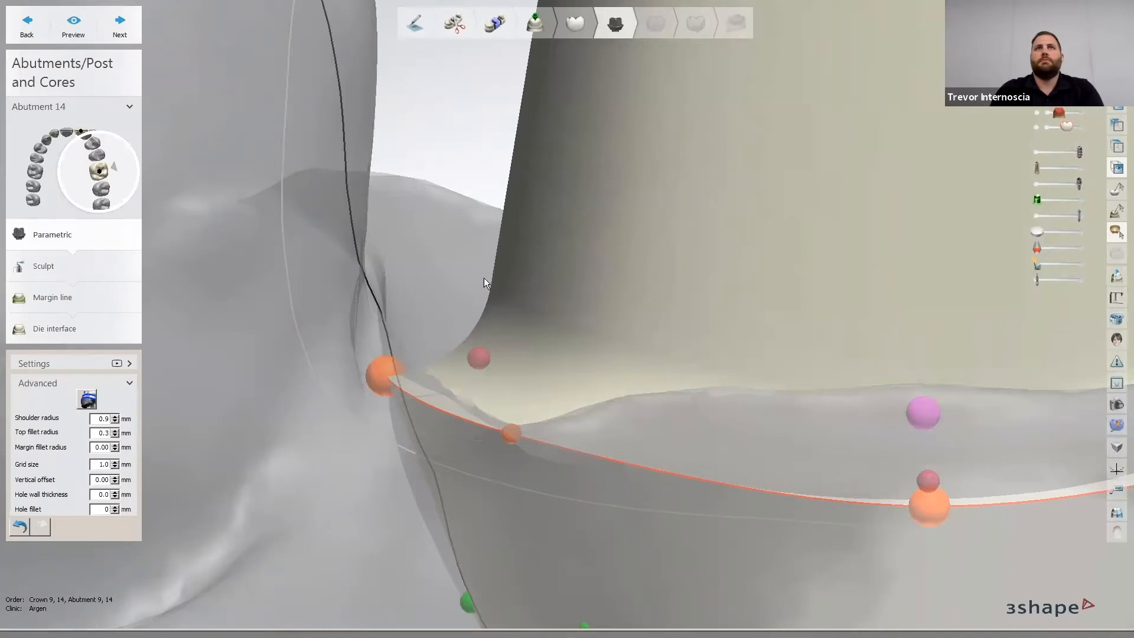
middle_click_drag(450, 317, 342, 359)
scroll(349, 373, "down", 2)
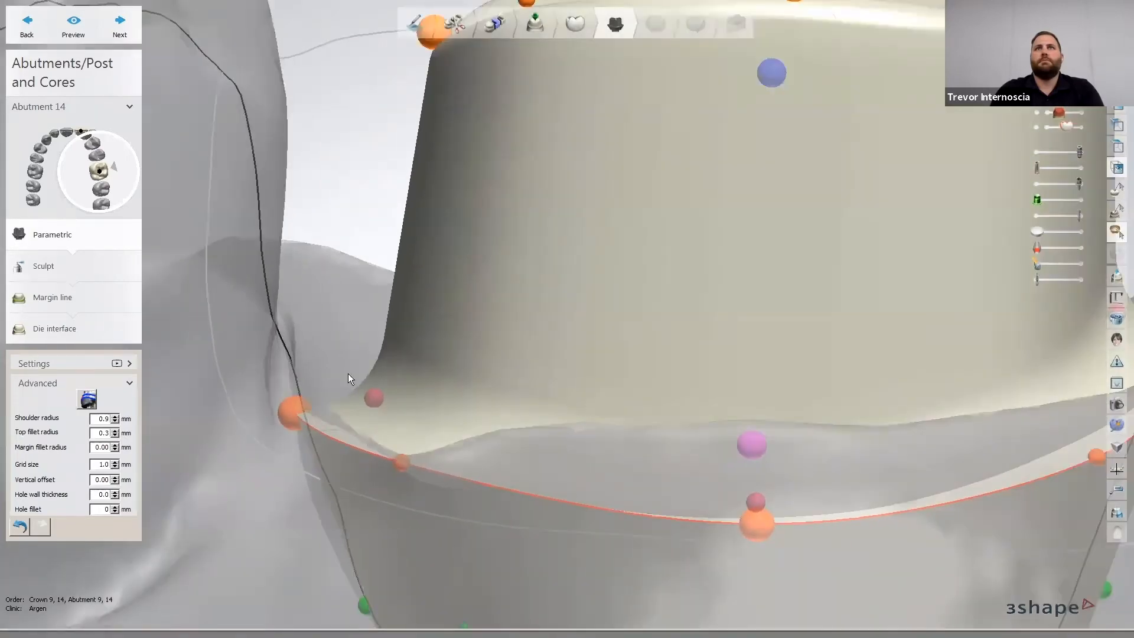
middle_click_drag(627, 327, 534, 355)
right_click_drag(644, 342, 645, 314)
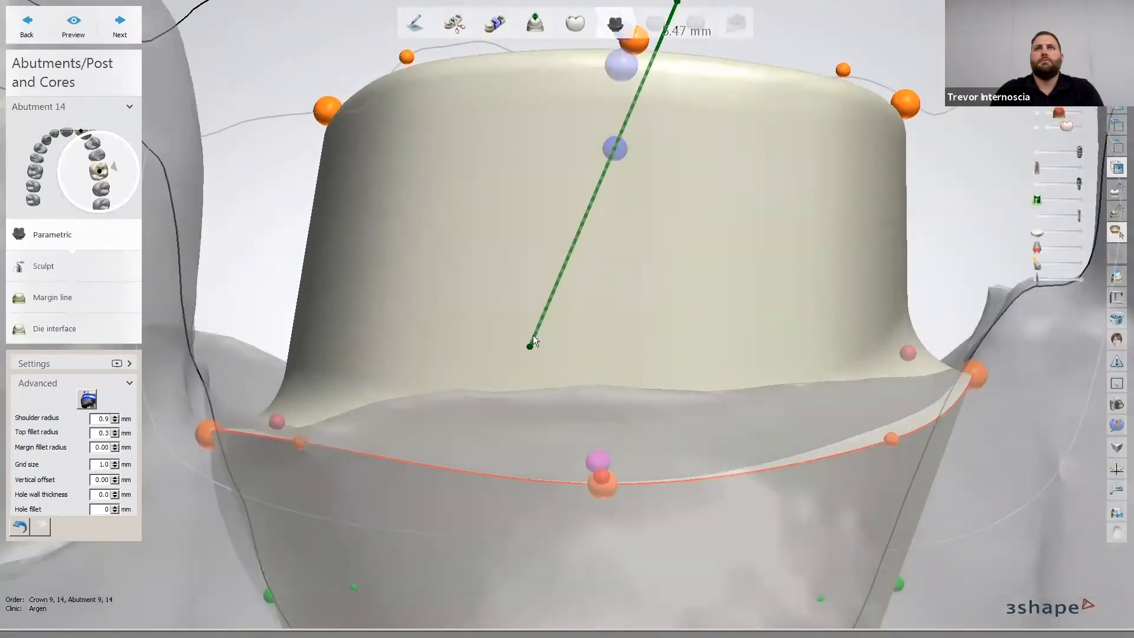
middle_click_drag(217, 310, 212, 353)
scroll(212, 353, "down", 2)
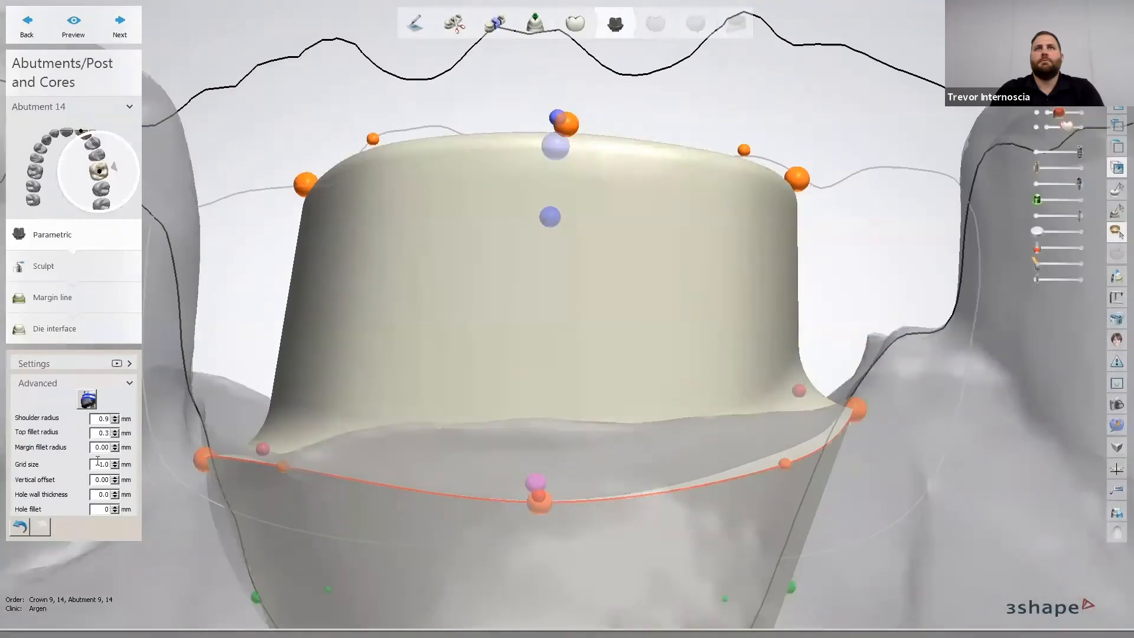
Step: Set the top fillet radius of abutment 14 to 0.5 mm and check the rounded edge from the biting side
right_click_drag(283, 351, 316, 367)
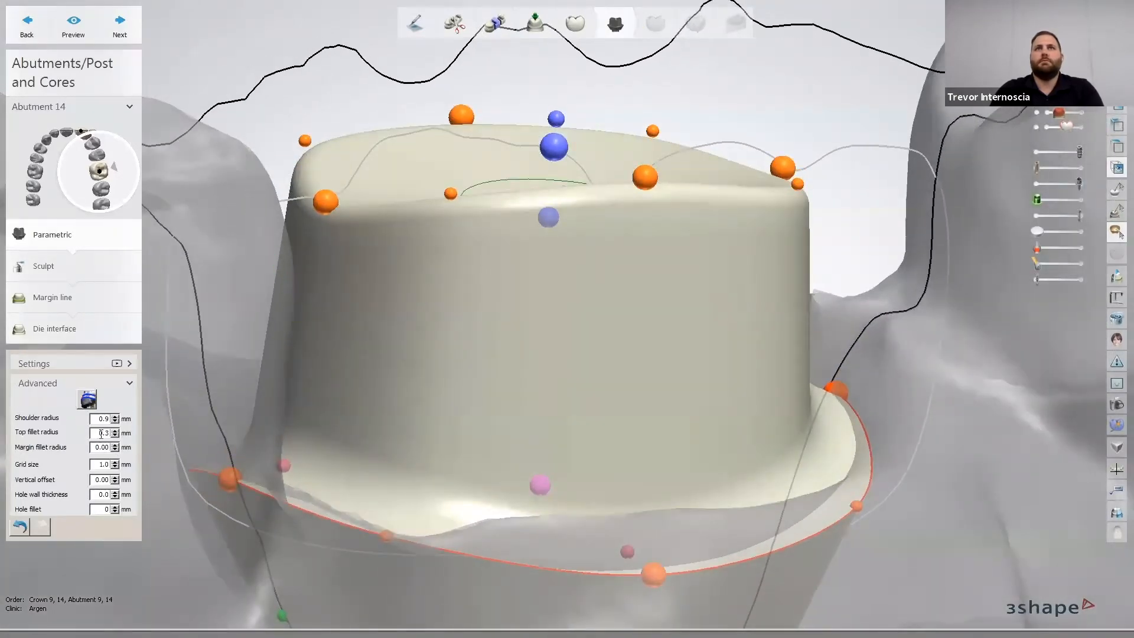
scroll(101, 434, "up", 2)
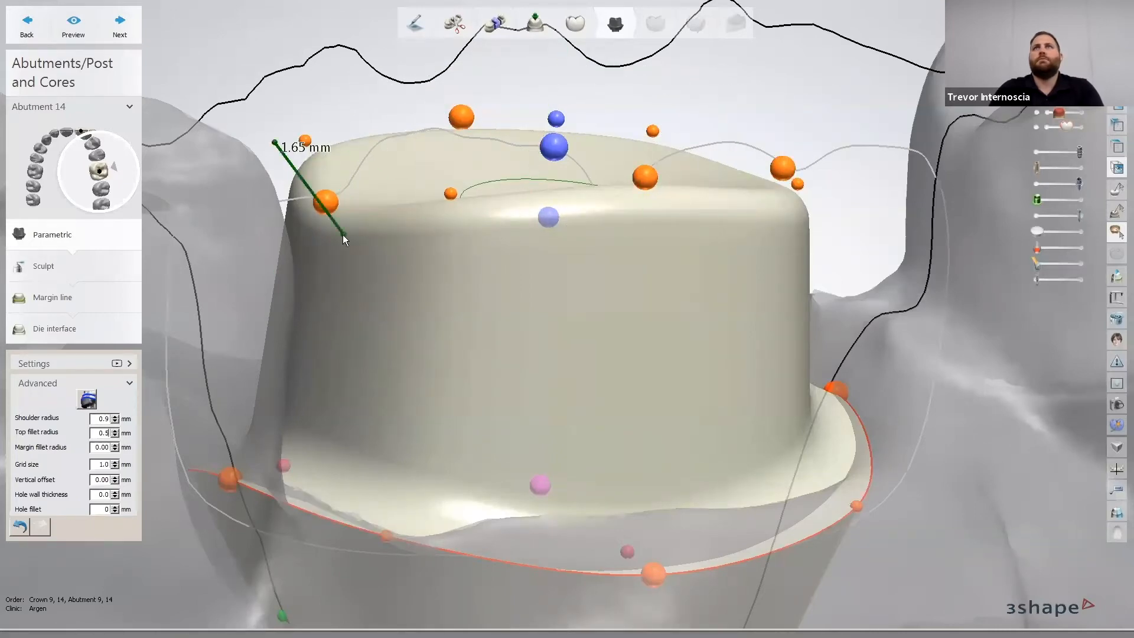
right_click_drag(752, 367, 764, 275)
scroll(675, 364, "down", 4)
right_click_drag(852, 296, 765, 396)
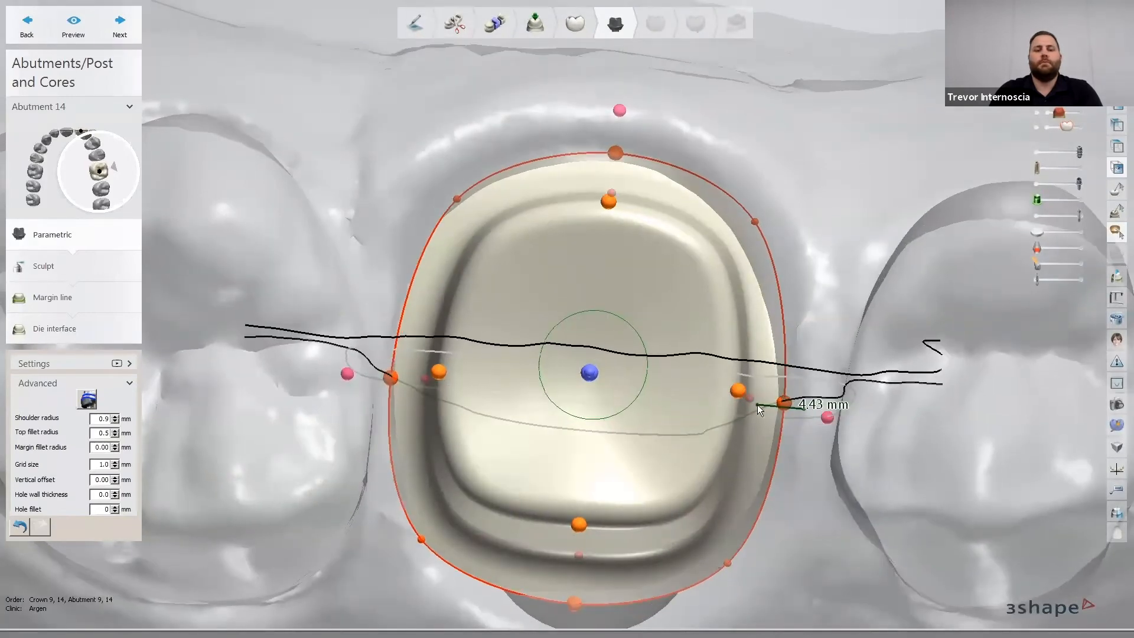
Step: Raise a top edge control point of abutment 14 slightly, checking the shape from the sides and the biting side
right_click_drag(753, 428, 748, 302)
scroll(748, 302, "up", 5)
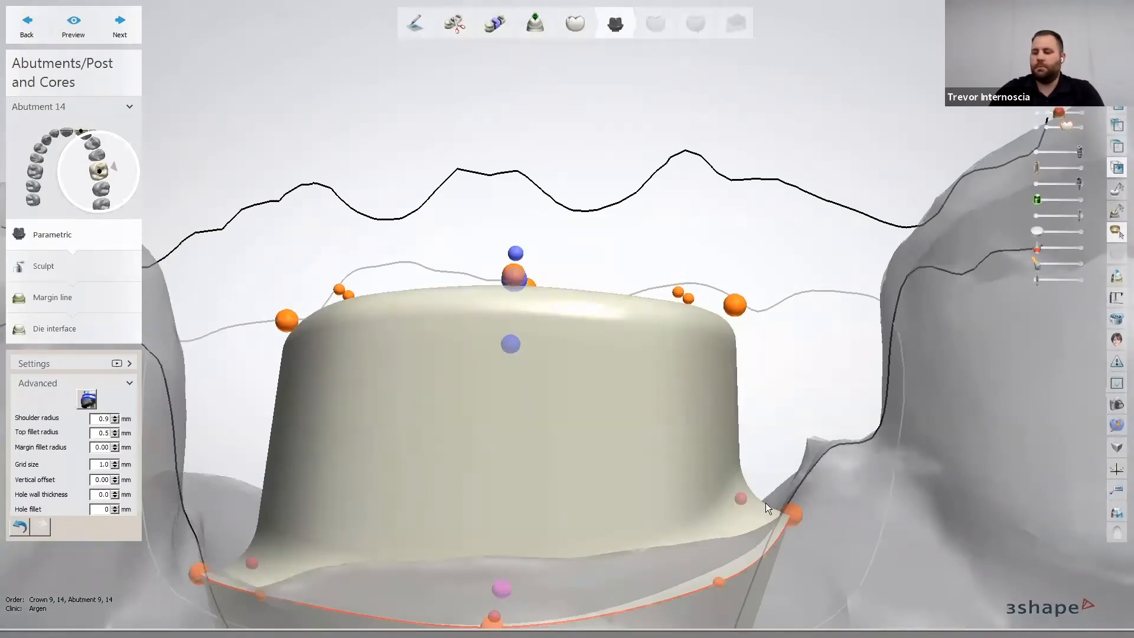
right_click_drag(748, 451, 670, 302)
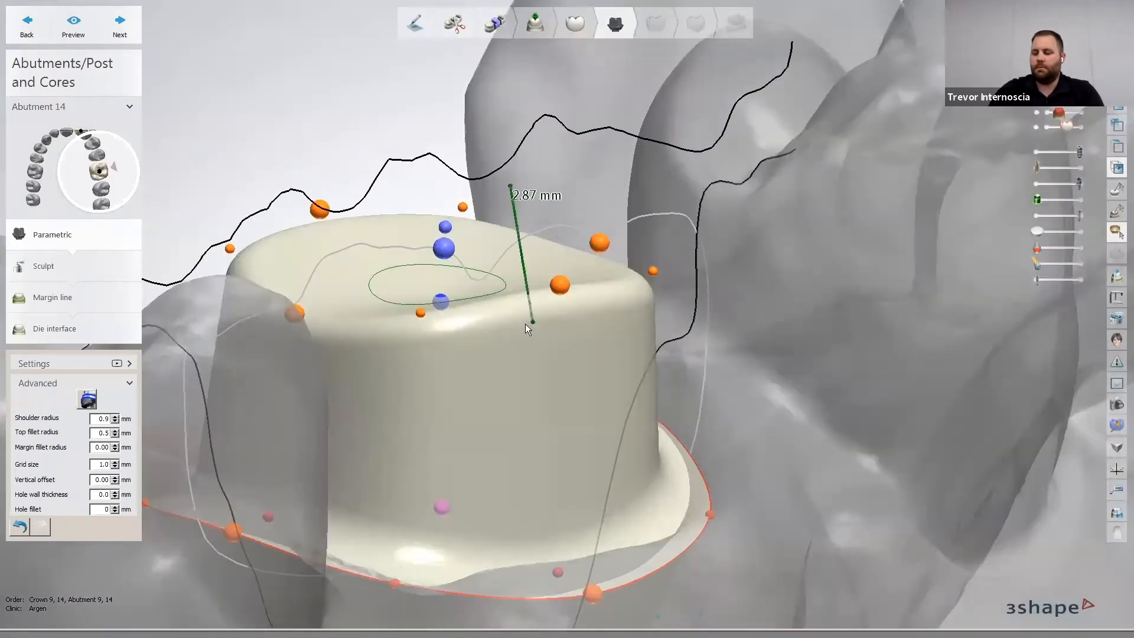
right_click_drag(385, 333, 639, 311)
left_click(631, 247)
left_click_drag(633, 254, 633, 229)
right_click_drag(633, 229, 549, 272)
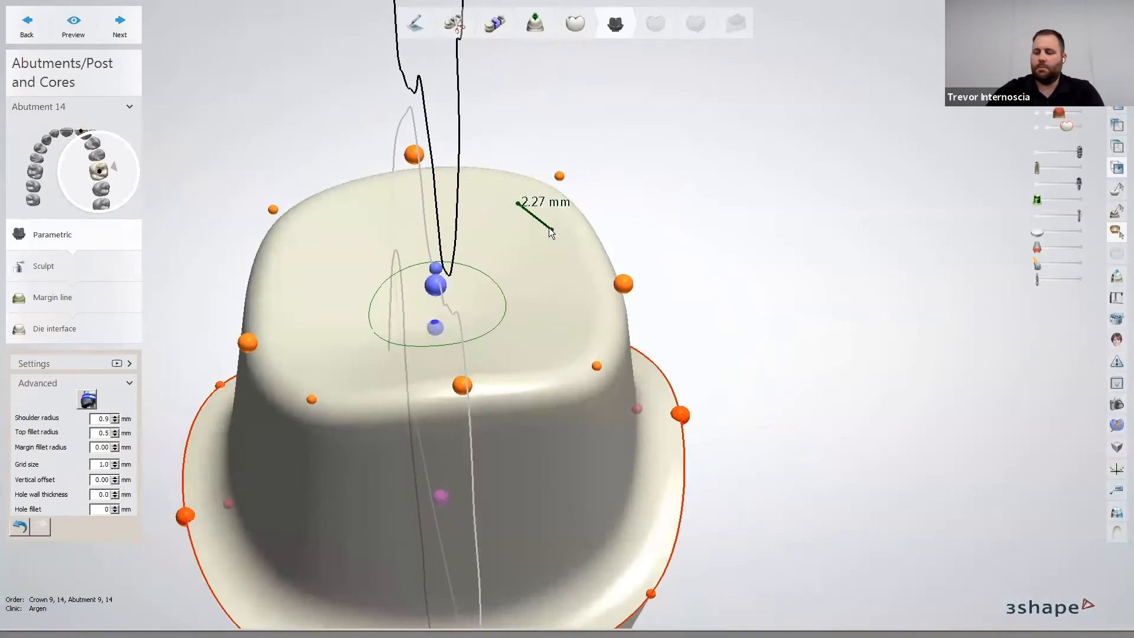
right_click_drag(455, 391, 714, 267)
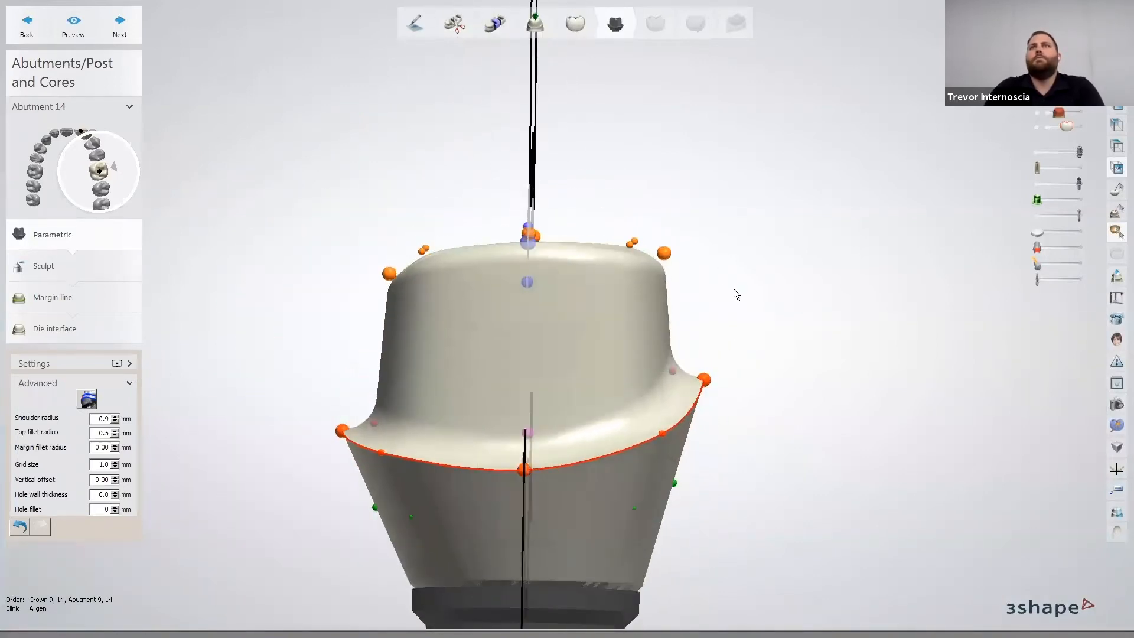
key("s")
middle_click_drag(755, 298, 742, 316)
right_click_drag(742, 316, 738, 304)
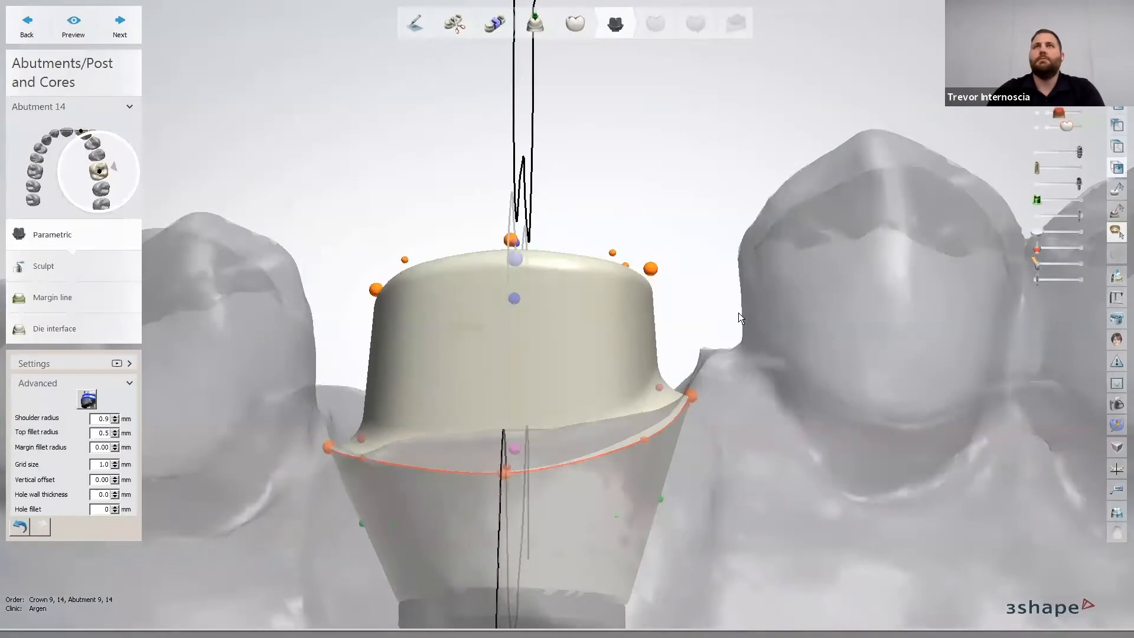
right_click_drag(728, 356, 669, 268)
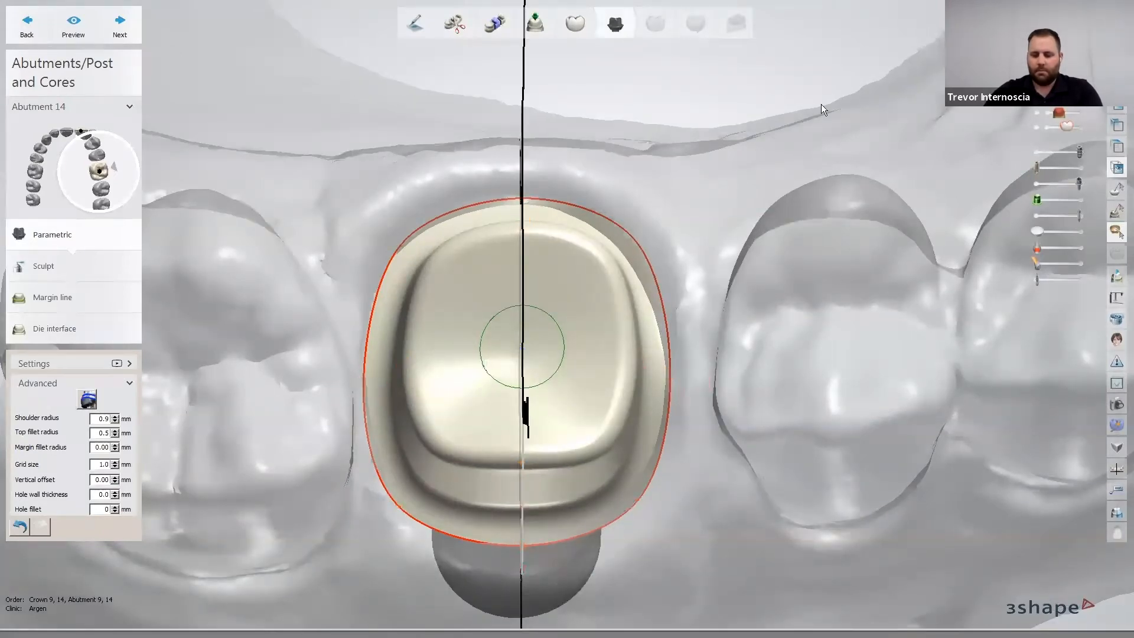
Step: Sculpt a groove into the palatal wall of abutment 14 by pushing the top edge inward with the 0.70 mm morphing tool
scroll(670, 155, "up", 3)
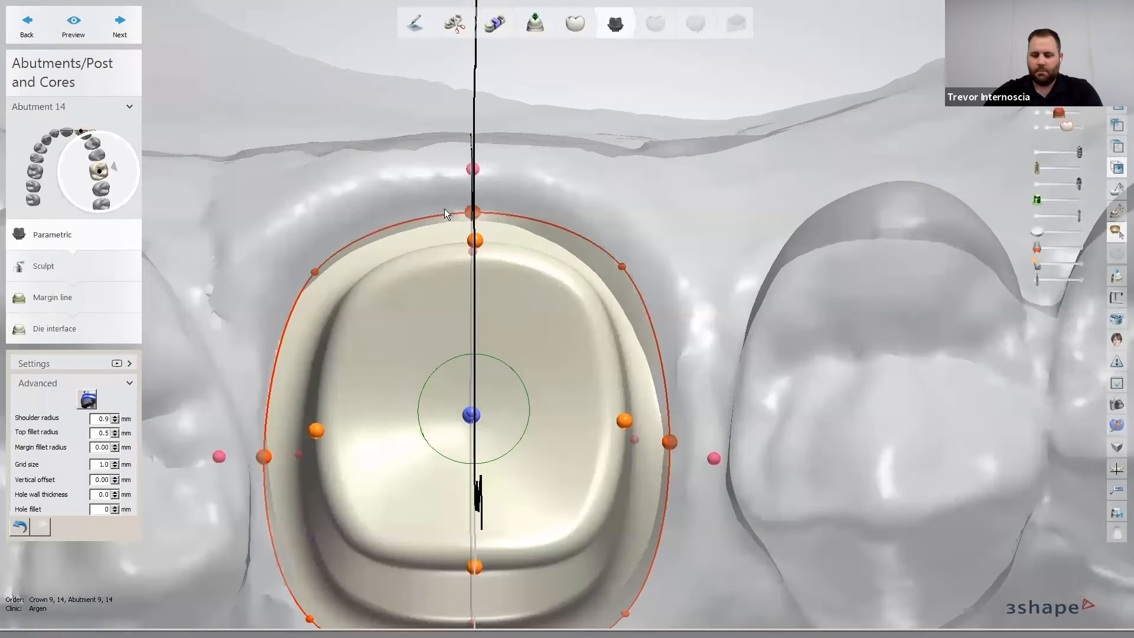
left_click(102, 268)
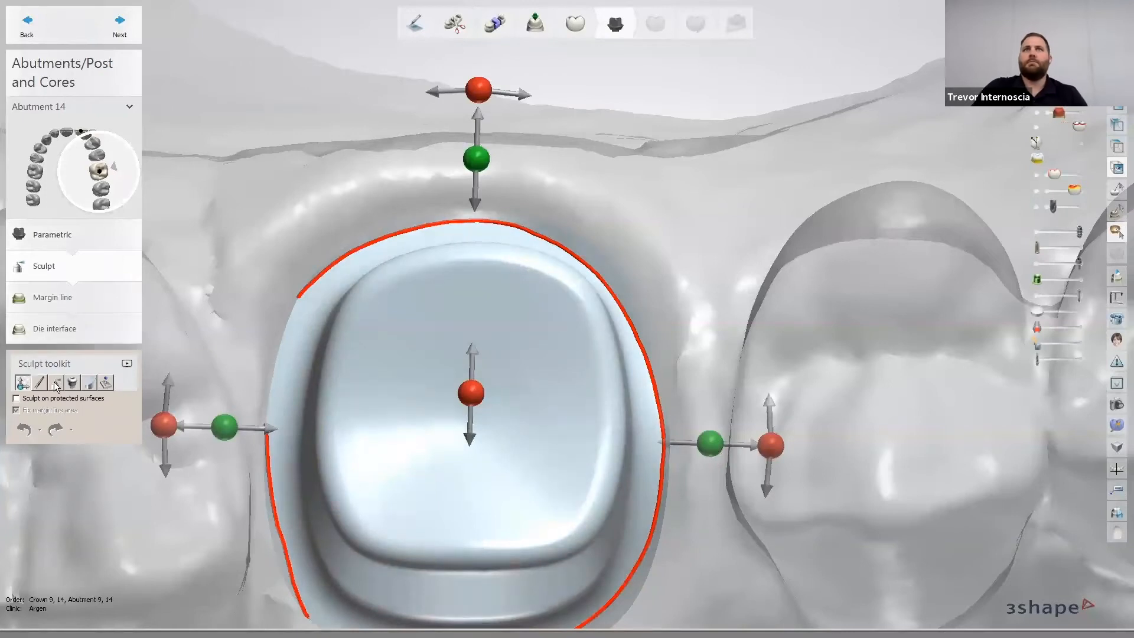
left_click(38, 384)
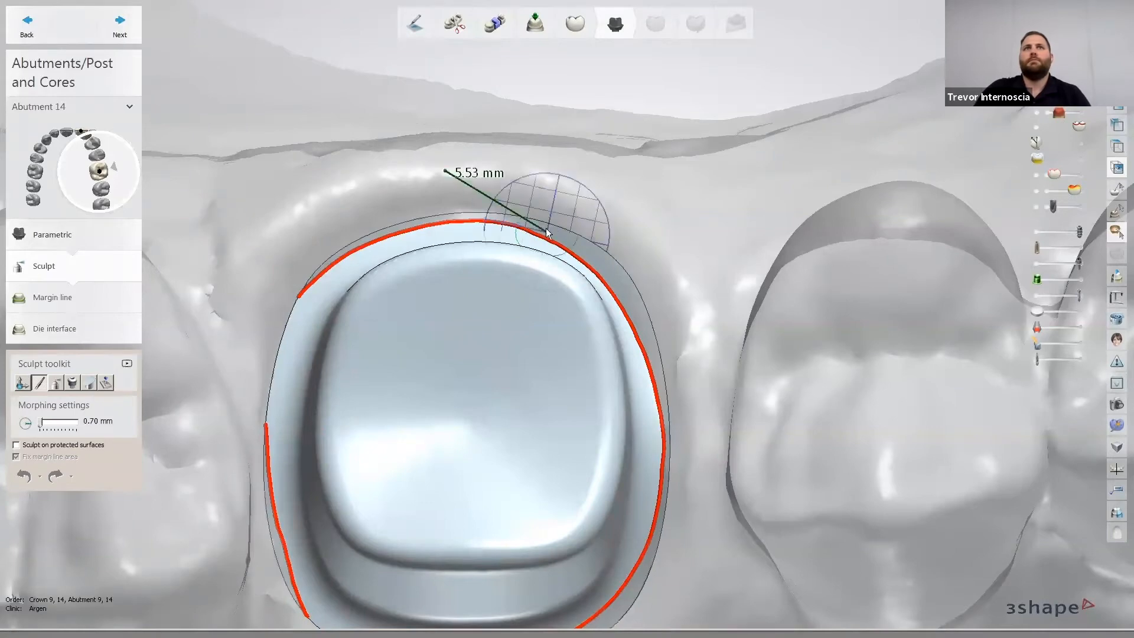
scroll(508, 191, "up", 5)
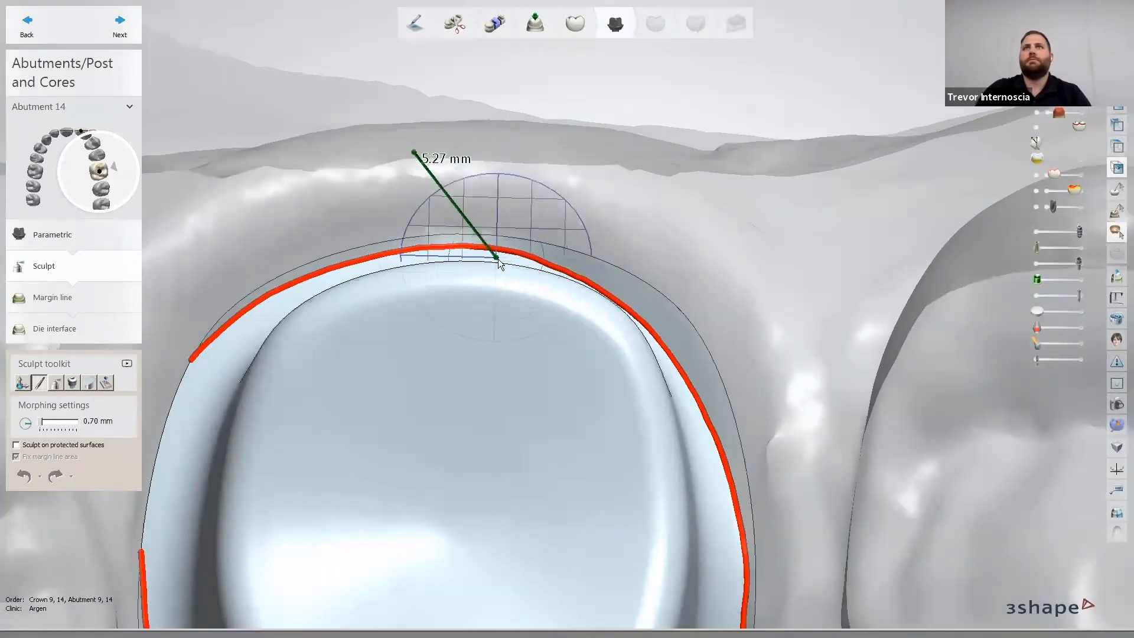
left_click(450, 261)
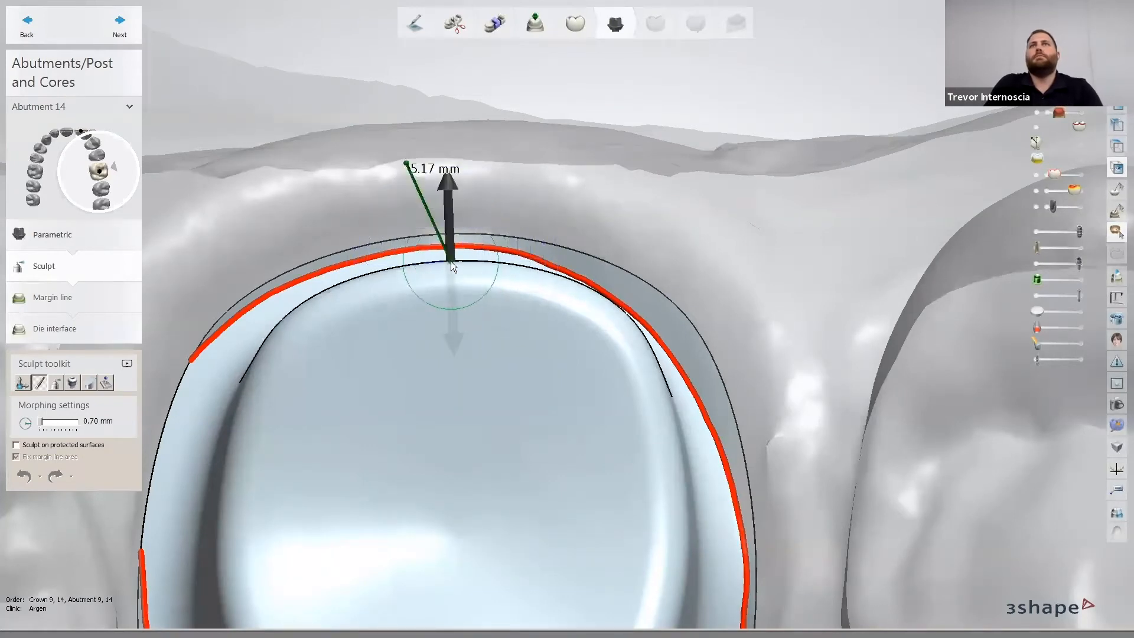
left_click_drag(451, 261, 454, 292)
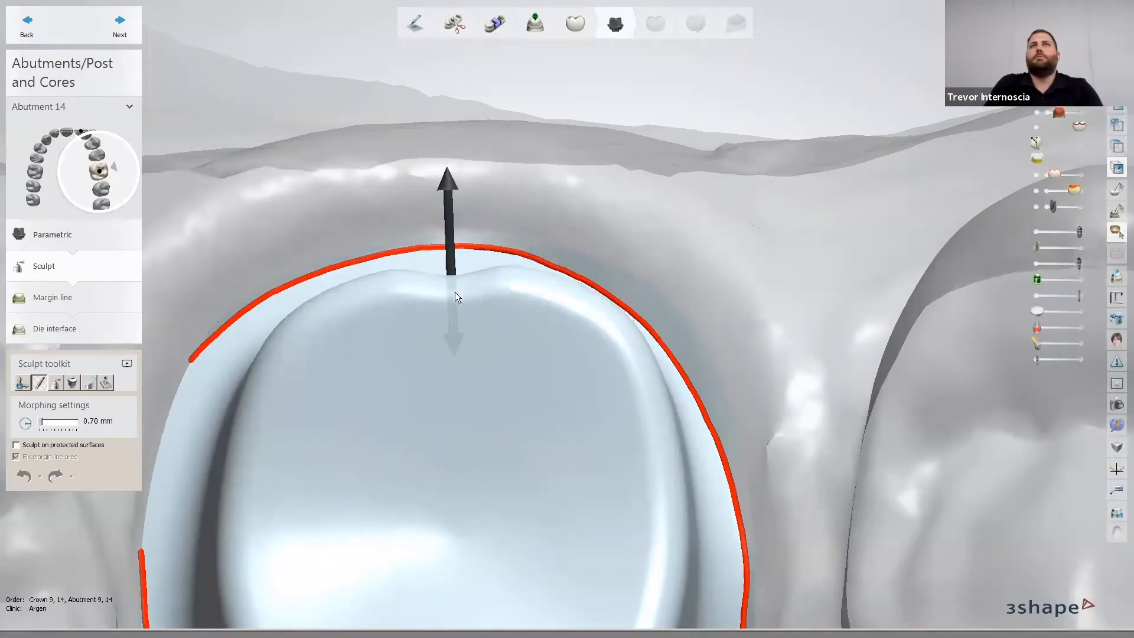
left_click_drag(457, 360, 457, 361)
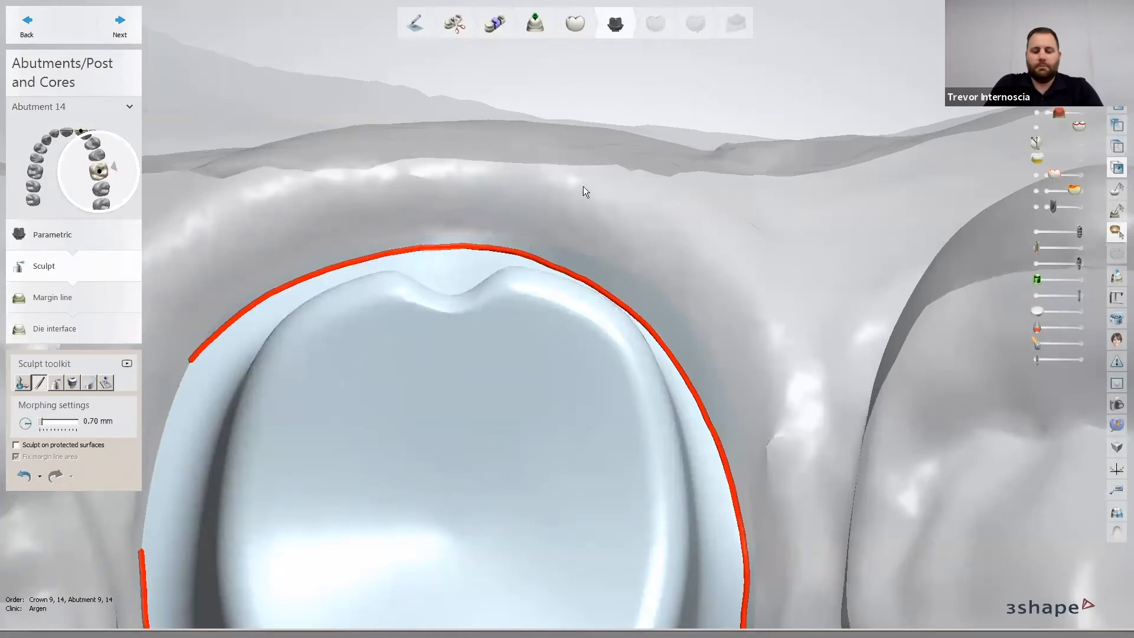
Step: Morph further inward grooves into the distal and mesial walls of abutment 14
mouse_move(579, 231)
right_mouse_down()
mouse_move(536, 292)
mouse_move(584, 241)
mouse_move(622, 252)
mouse_move(561, 256)
mouse_move(596, 250)
mouse_move(578, 248)
right_mouse_up()
scroll(607, 253, "down", 5)
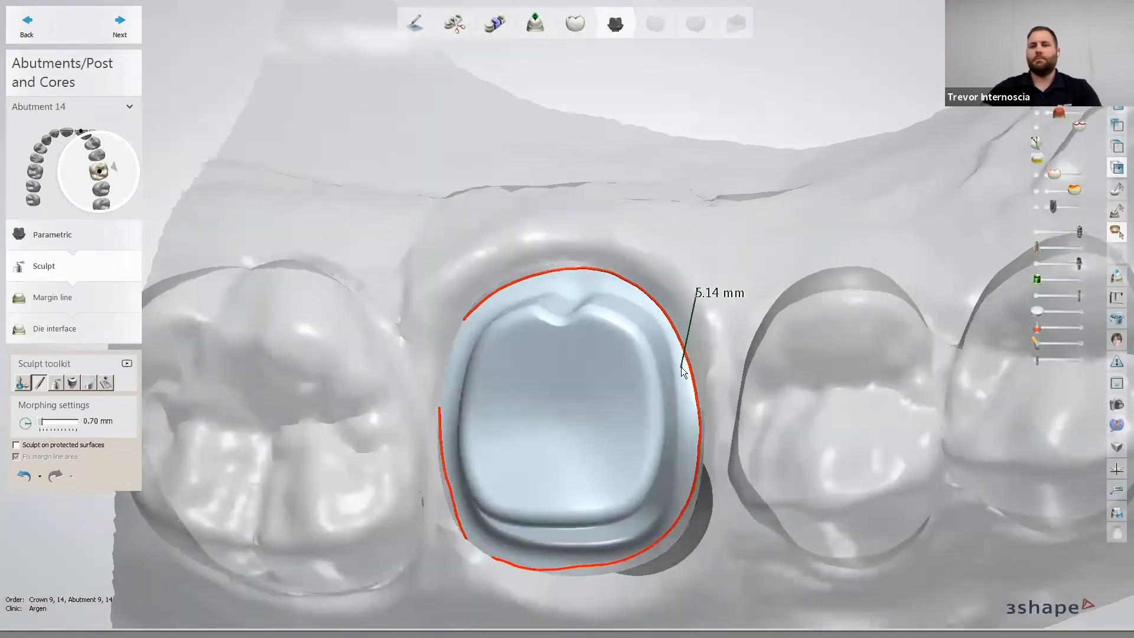
mouse_move(681, 367)
right_mouse_down()
mouse_move(689, 376)
mouse_move(675, 372)
right_mouse_up()
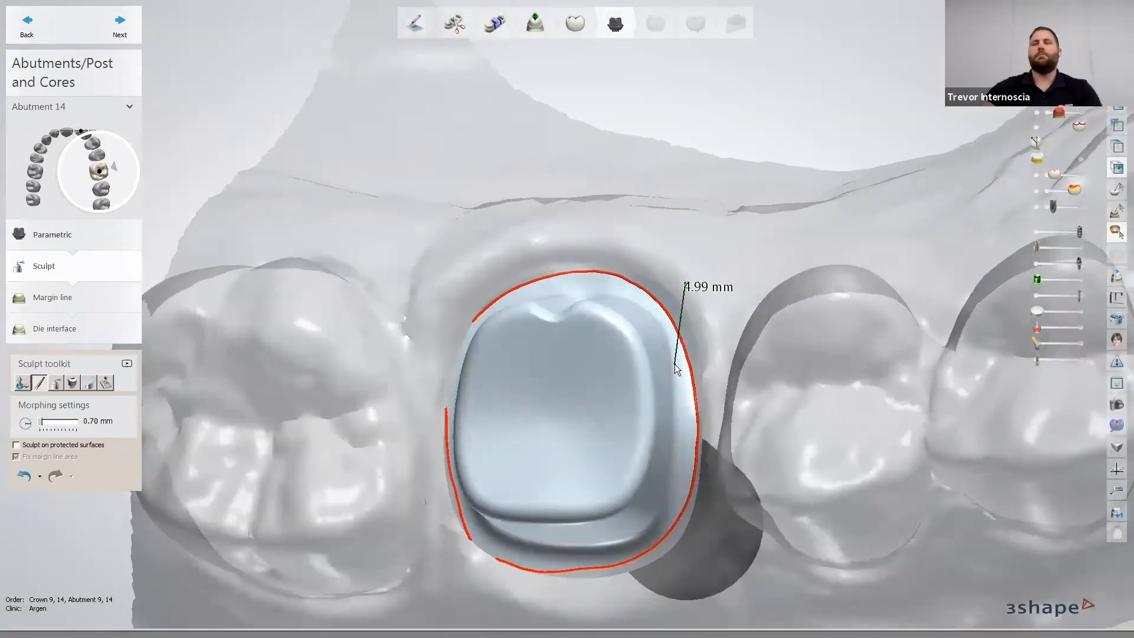
left_click_drag(464, 418, 455, 412)
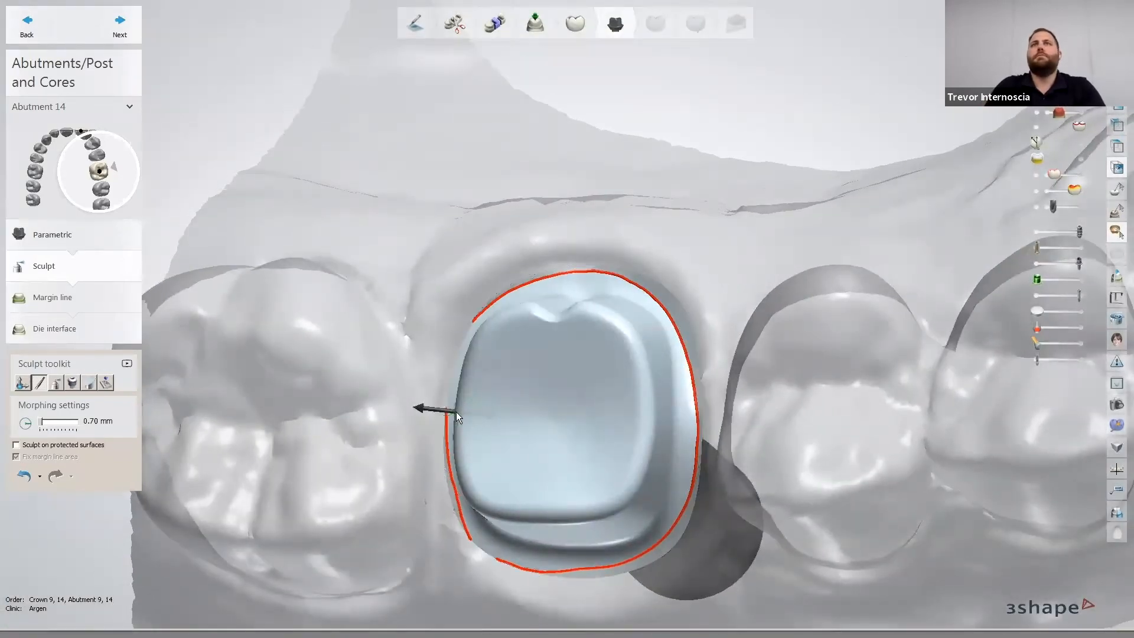
right_click_drag(496, 466, 697, 405)
left_click_drag(698, 404, 696, 419)
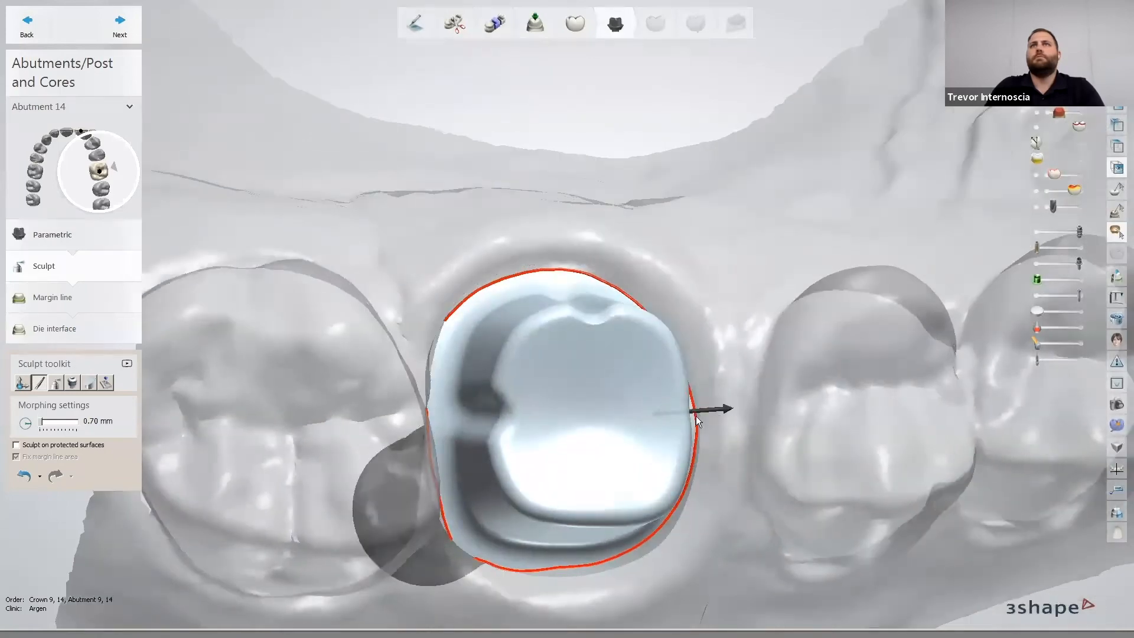
right_click_drag(769, 420, 621, 316)
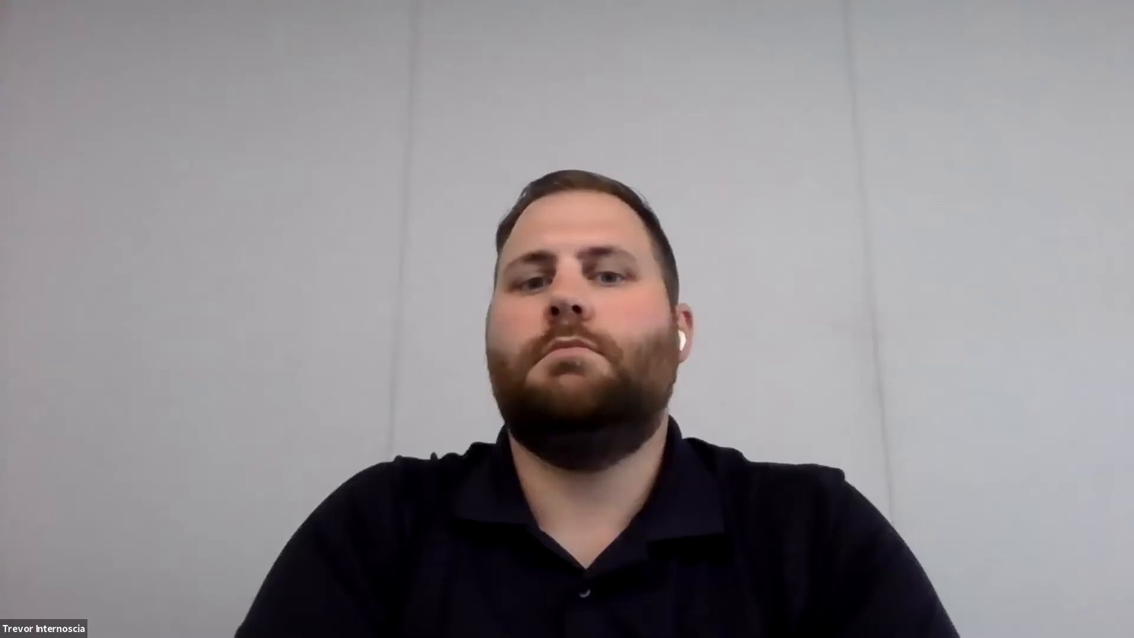
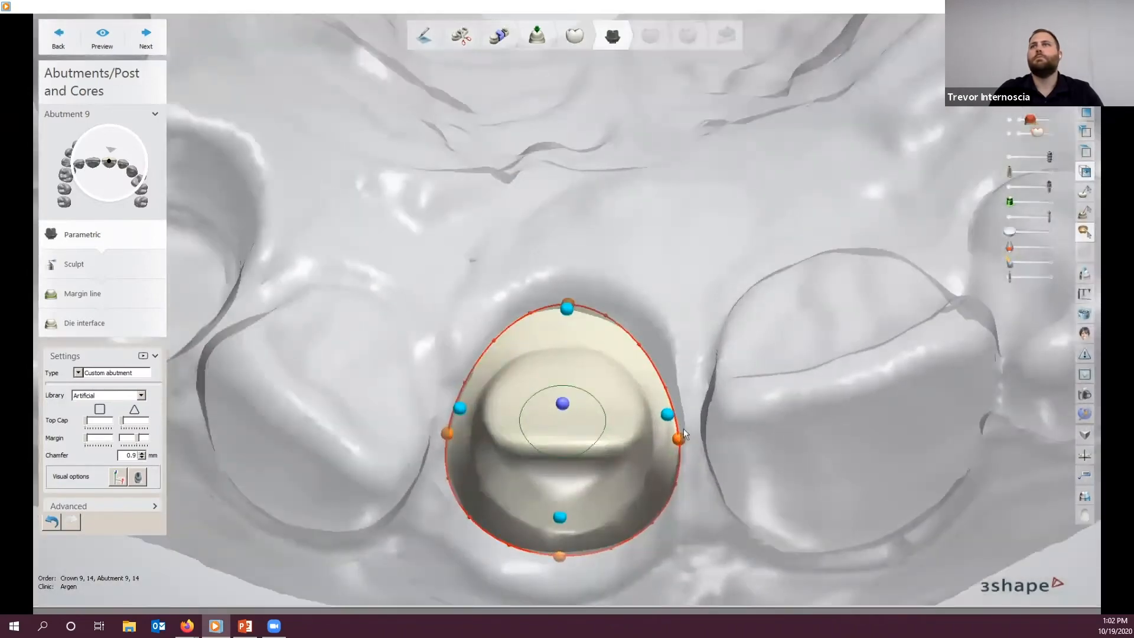
mouse_move(1026, 564)
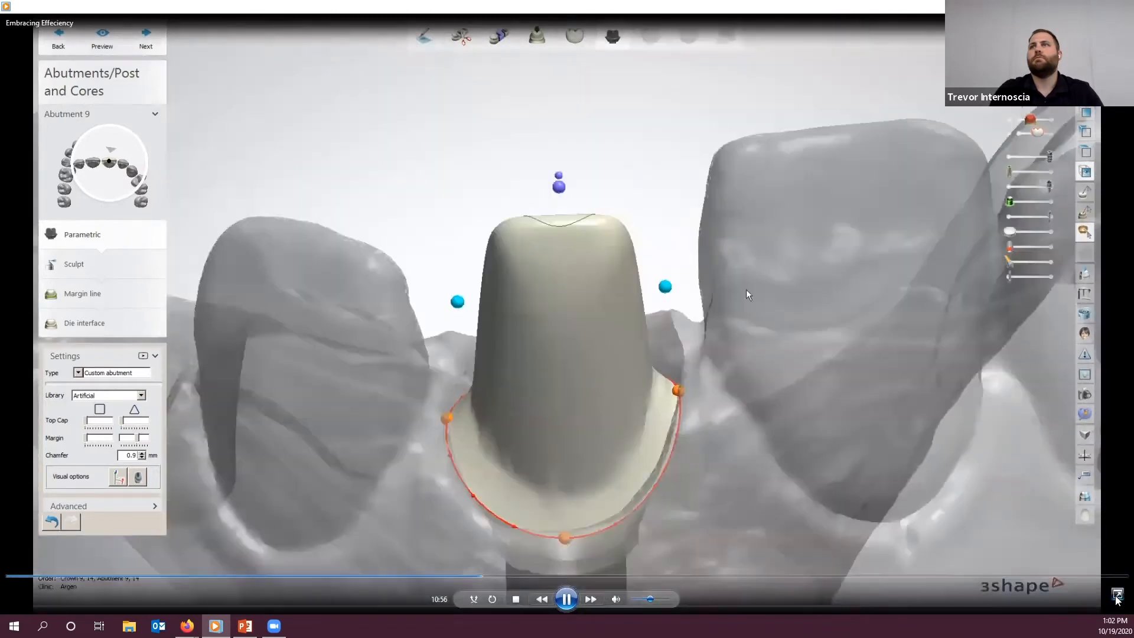
left_click(1117, 595)
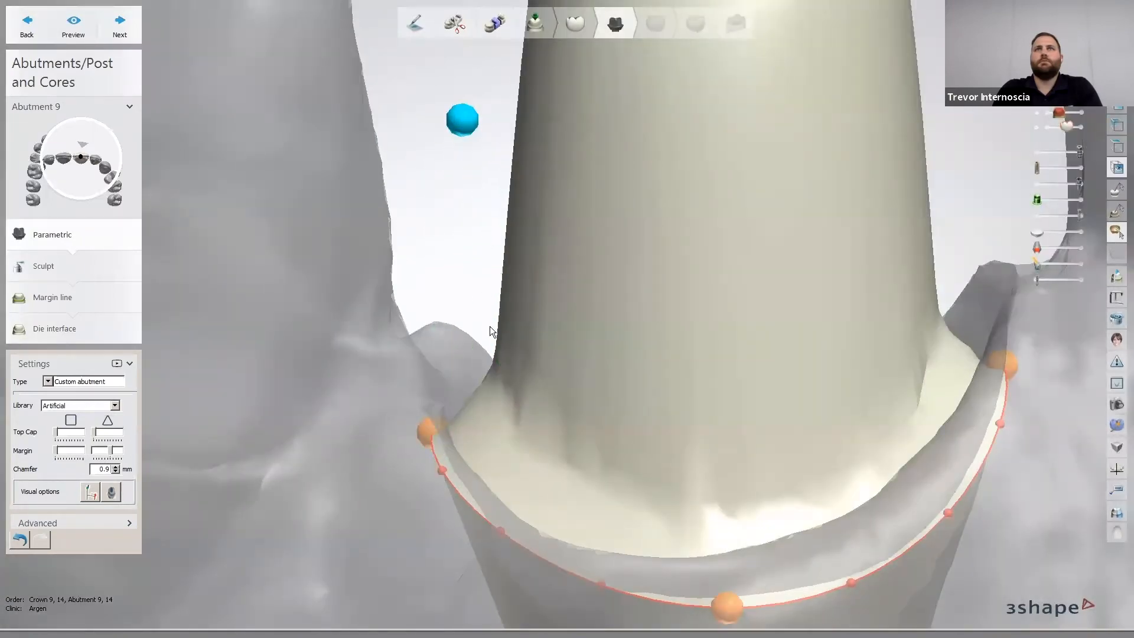
Step: Set the chamfer of abutment 9 to 0.5 mm and check the narrower shoulder from the front and the biting side
left_click(97, 468)
scroll(97, 468, "down", 4)
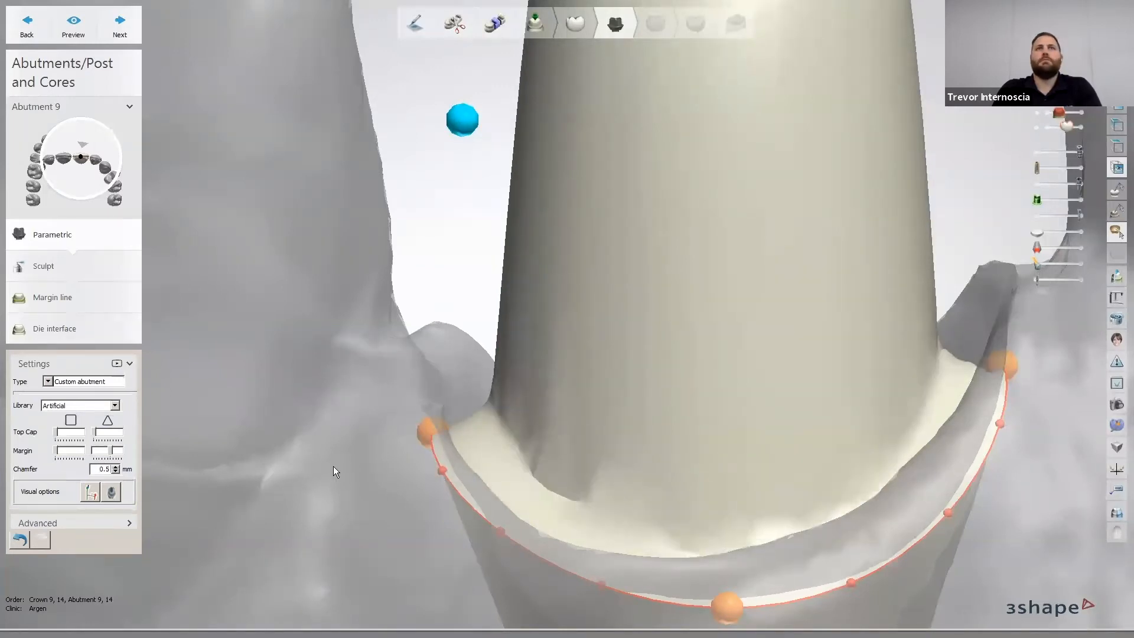
mouse_move(735, 441)
right_mouse_down()
mouse_move(864, 405)
mouse_move(720, 437)
right_mouse_up()
right_click_drag(457, 477, 451, 456)
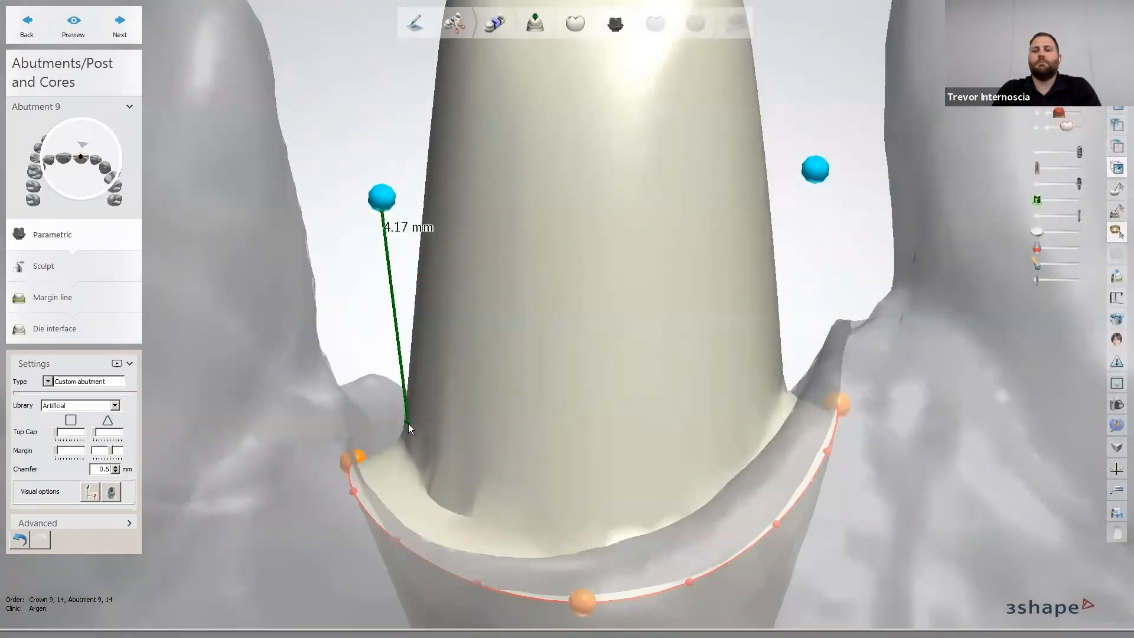
scroll(233, 400, "down", 3)
scroll(233, 403, "down", 3)
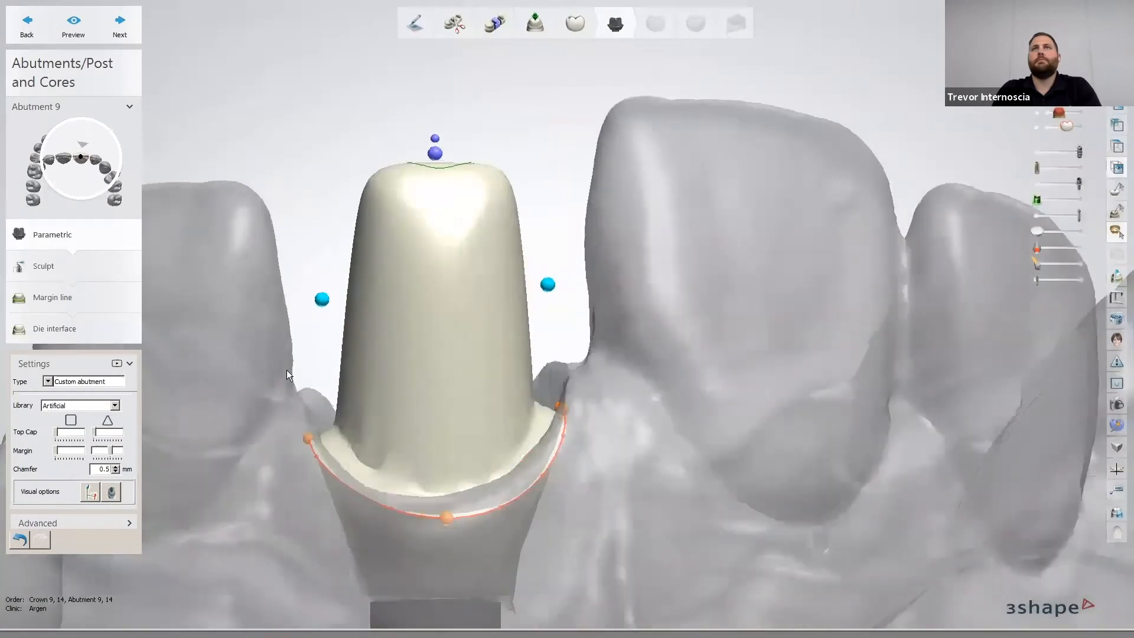
right_click_drag(658, 199, 658, 279)
middle_click_drag(644, 345, 624, 285)
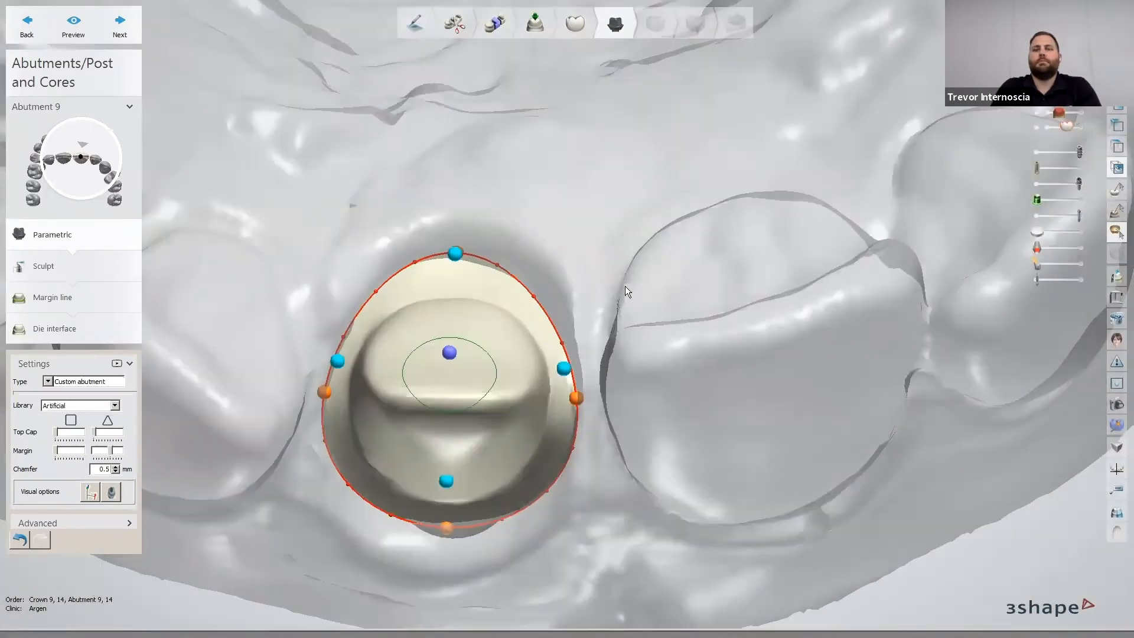
Step: Sculpt an inward groove into the facial top edge of abutment 9 with the 0.70 mm morphing tool
left_click(89, 263)
mouse_move(481, 353)
right_mouse_down()
mouse_move(497, 371)
mouse_move(481, 247)
mouse_move(450, 264)
mouse_move(643, 258)
mouse_move(547, 235)
mouse_move(484, 331)
mouse_move(523, 404)
mouse_move(537, 394)
mouse_move(531, 247)
right_mouse_up()
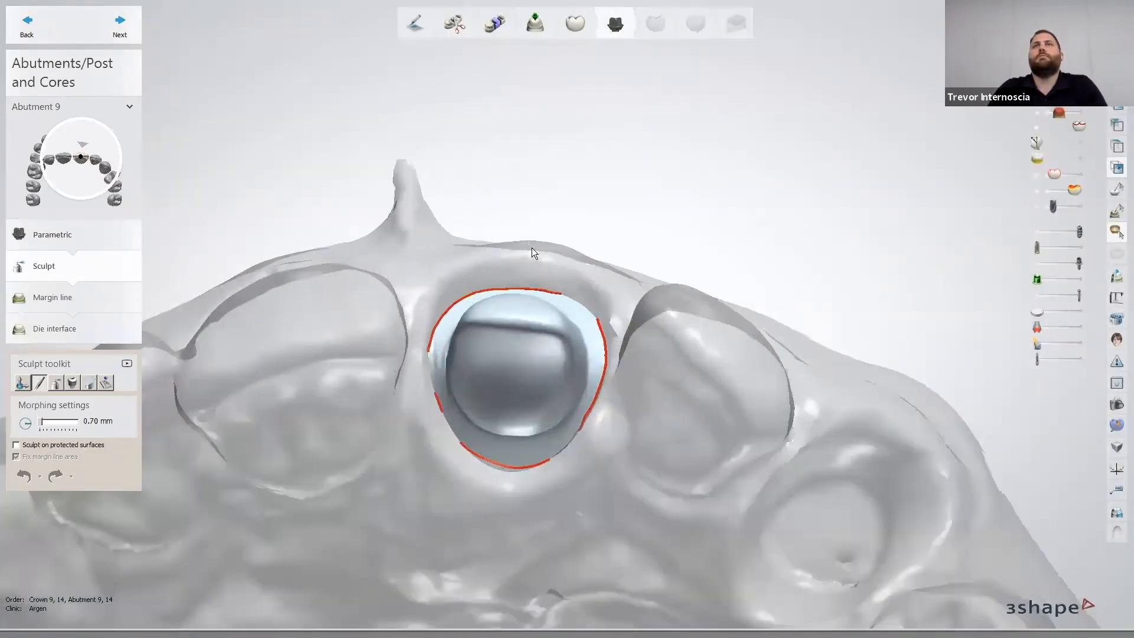
scroll(532, 245, "up", 6)
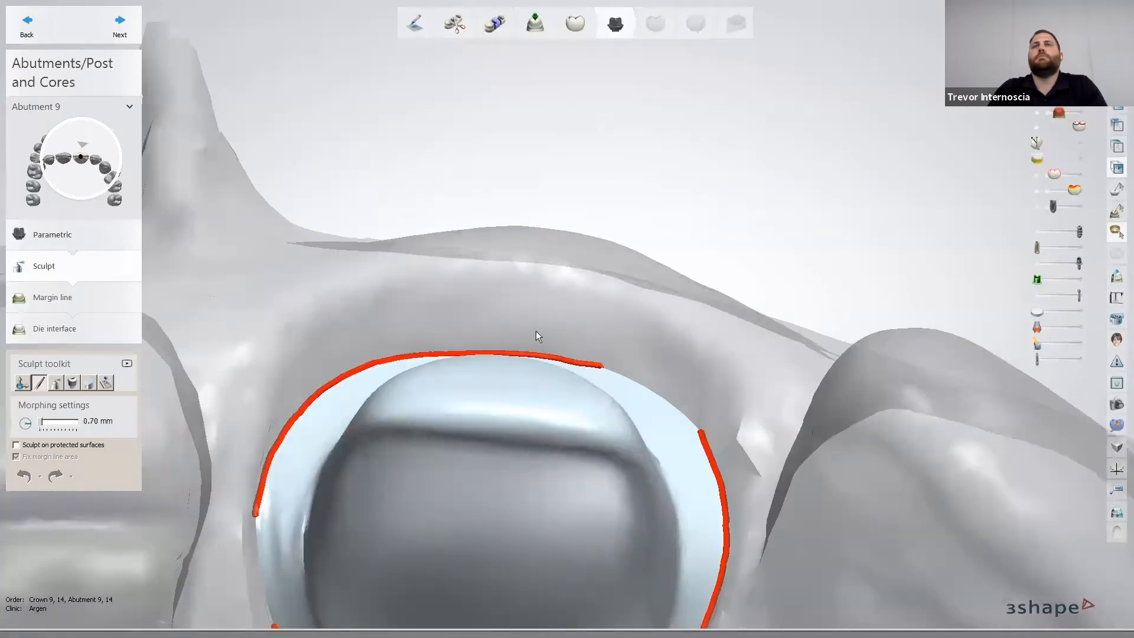
right_click_drag(536, 332, 537, 340)
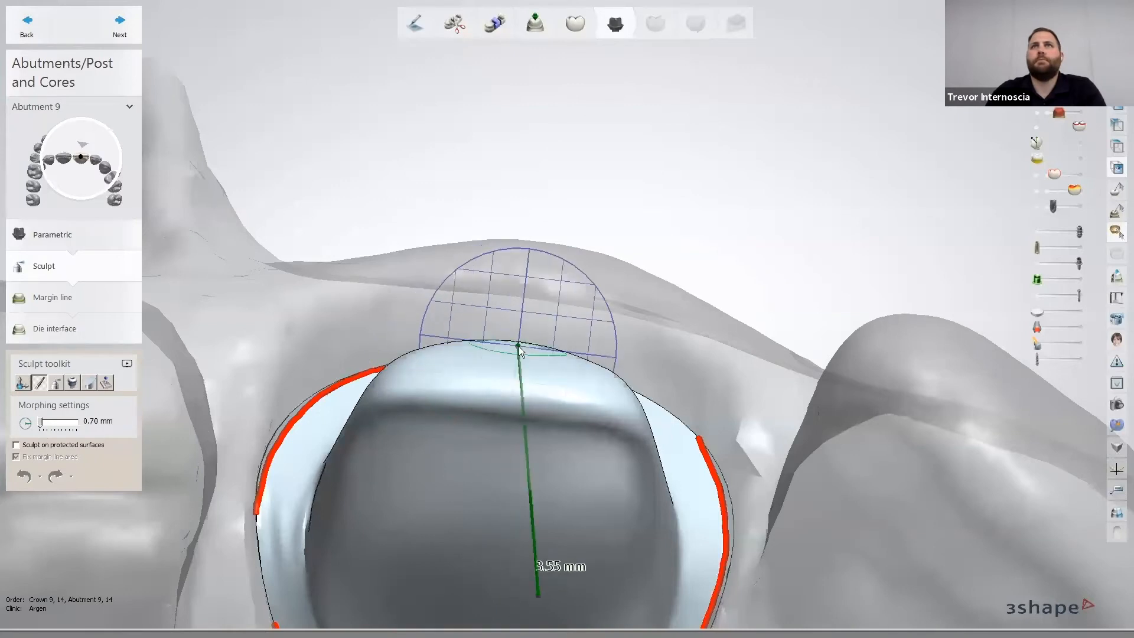
left_click_drag(507, 340, 518, 420)
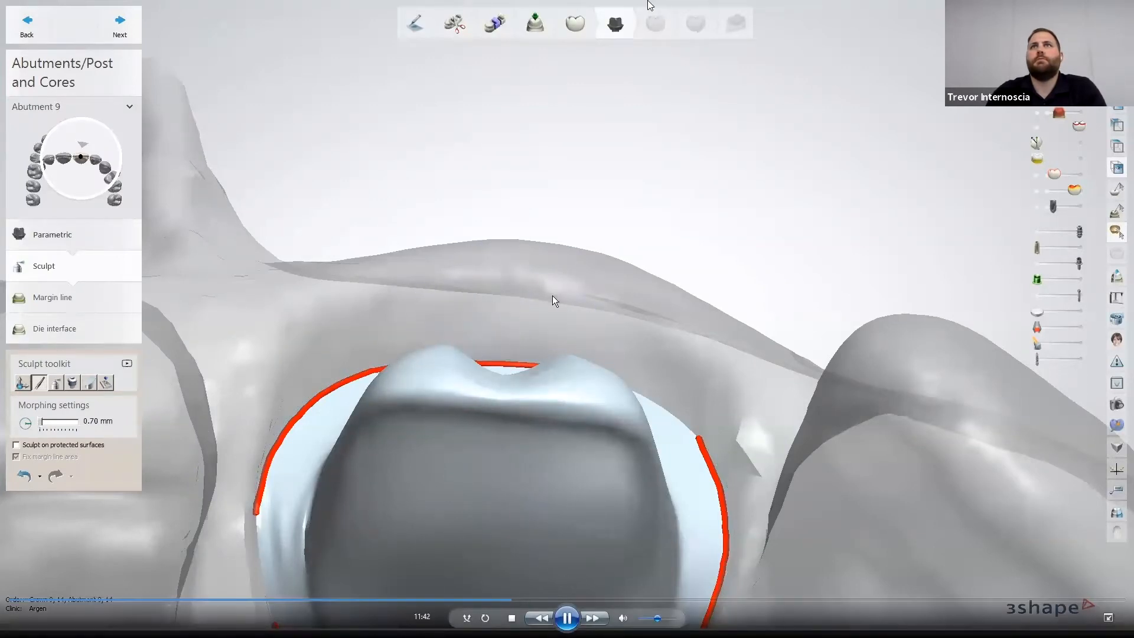
Step: Continue grooving the walls of abutment 9 and smooth them with the wax knife at 1.04 mm and 0.20
scroll(728, 297, "down", 3)
mouse_move(719, 303)
right_mouse_down()
mouse_move(681, 317)
mouse_move(675, 342)
mouse_move(686, 320)
right_mouse_up()
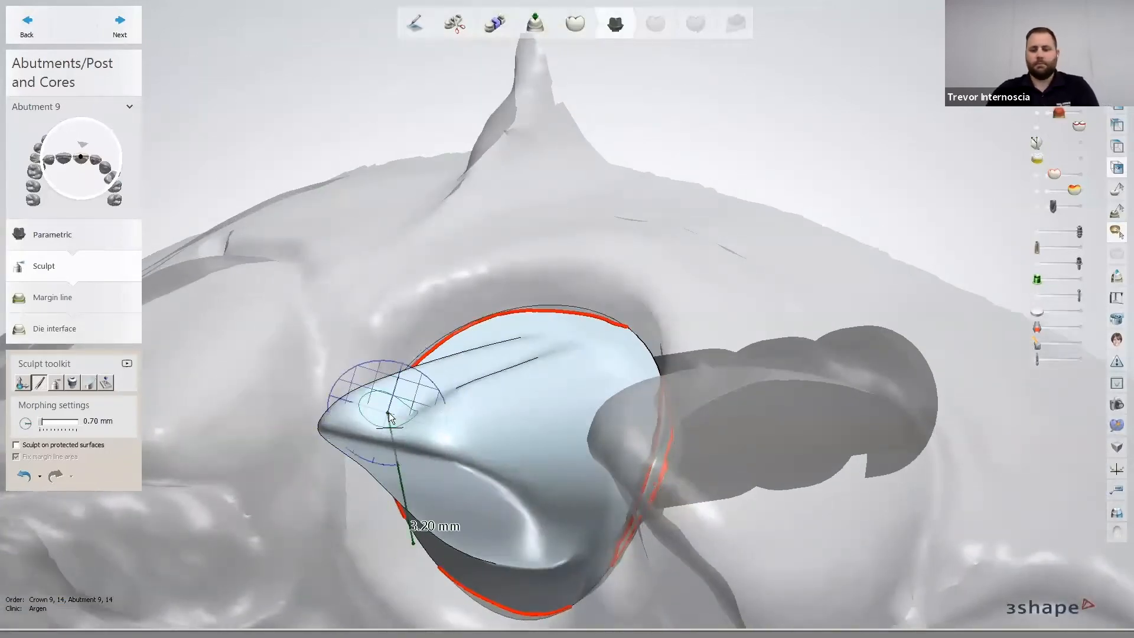
right_click_drag(728, 267, 699, 256)
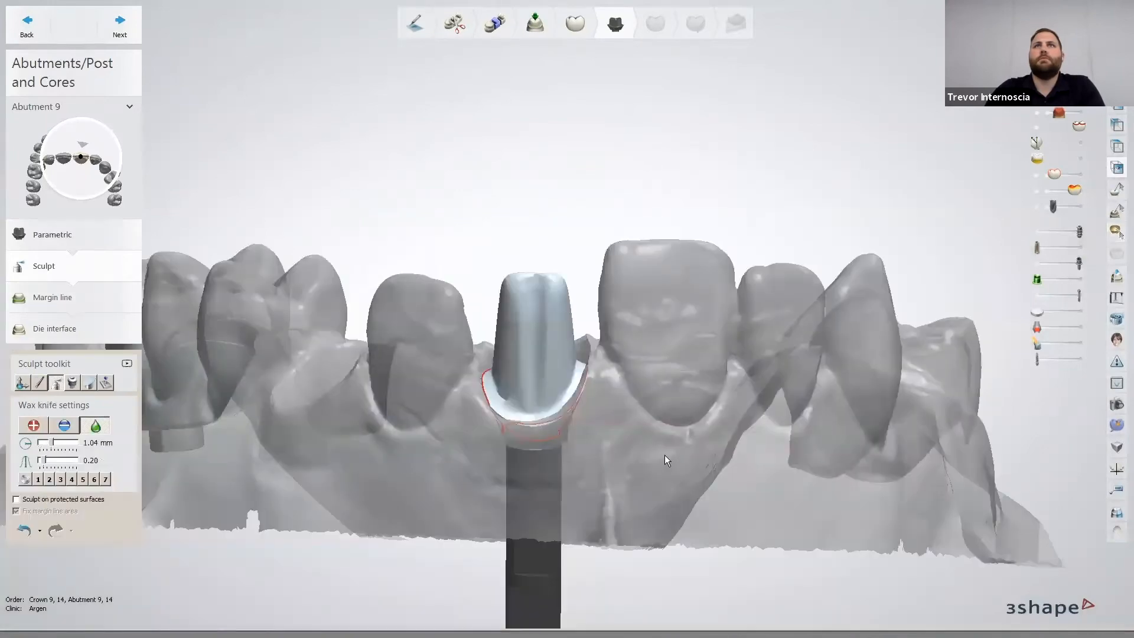
right_click_drag(685, 461, 675, 390)
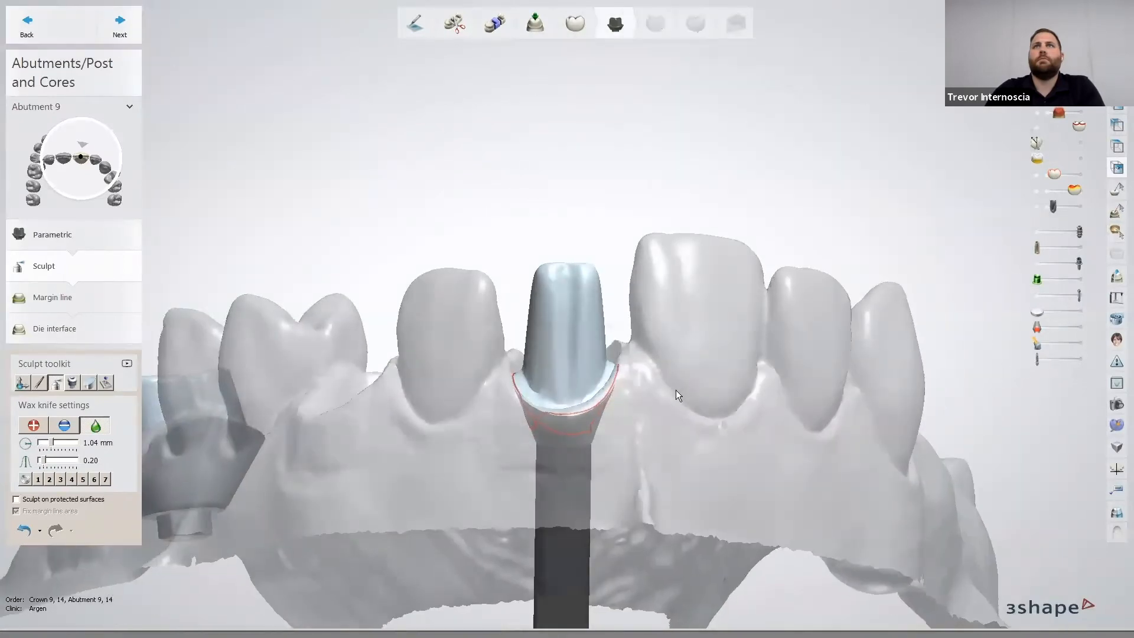
Step: Open the die interface settings for abutment 9 and hide the surrounding jaw scan
left_click(117, 330)
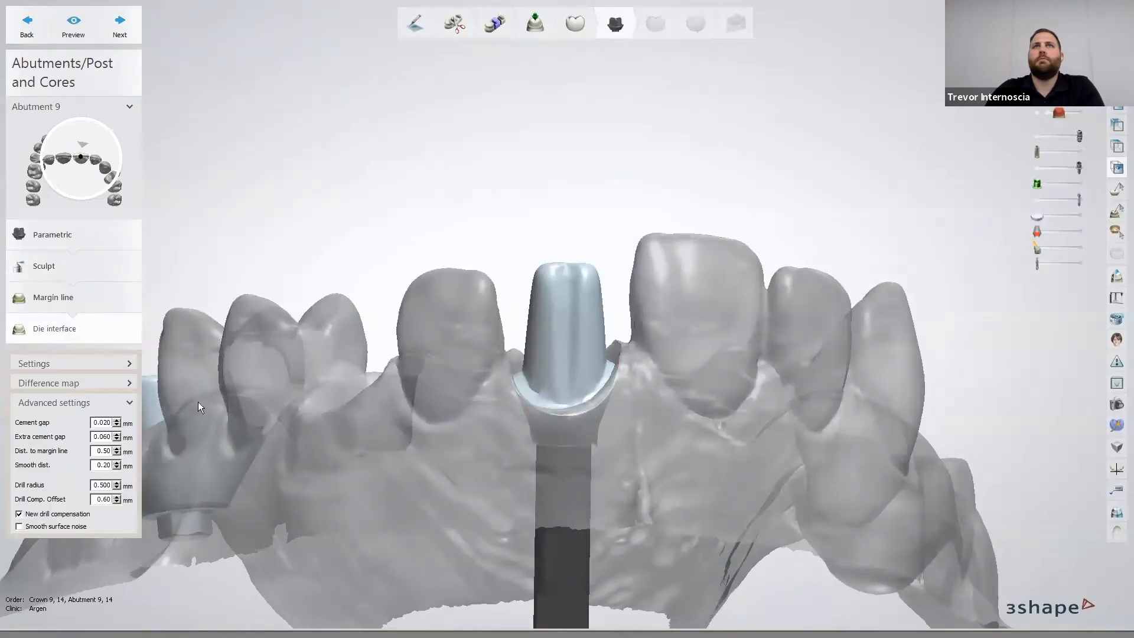
scroll(443, 409, "up", 5)
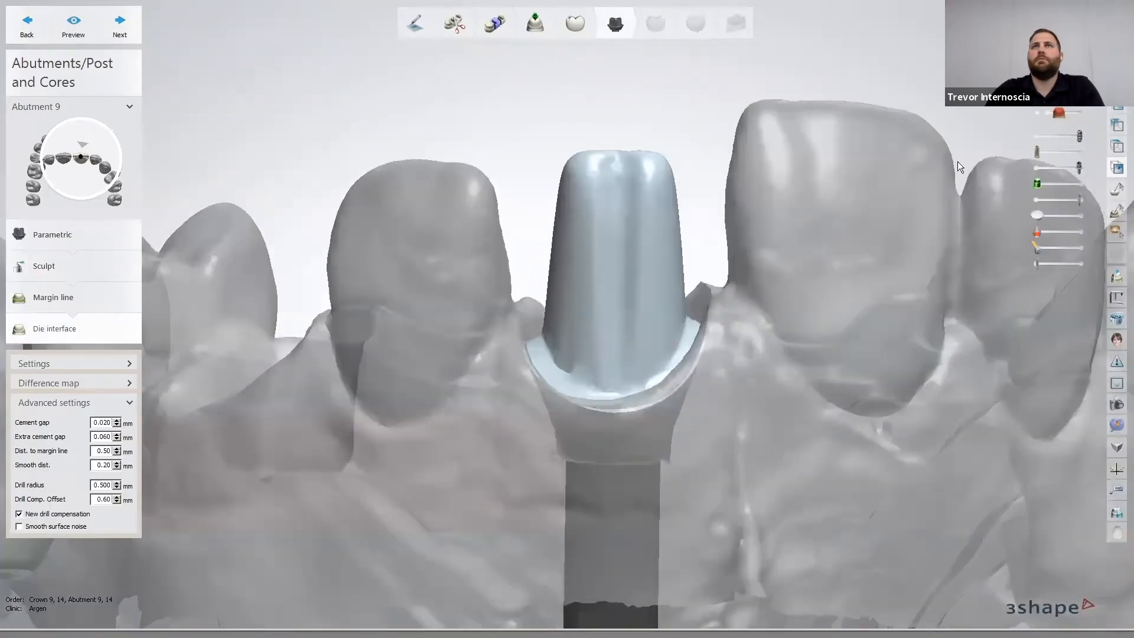
left_click_drag(1079, 97, 1037, 97)
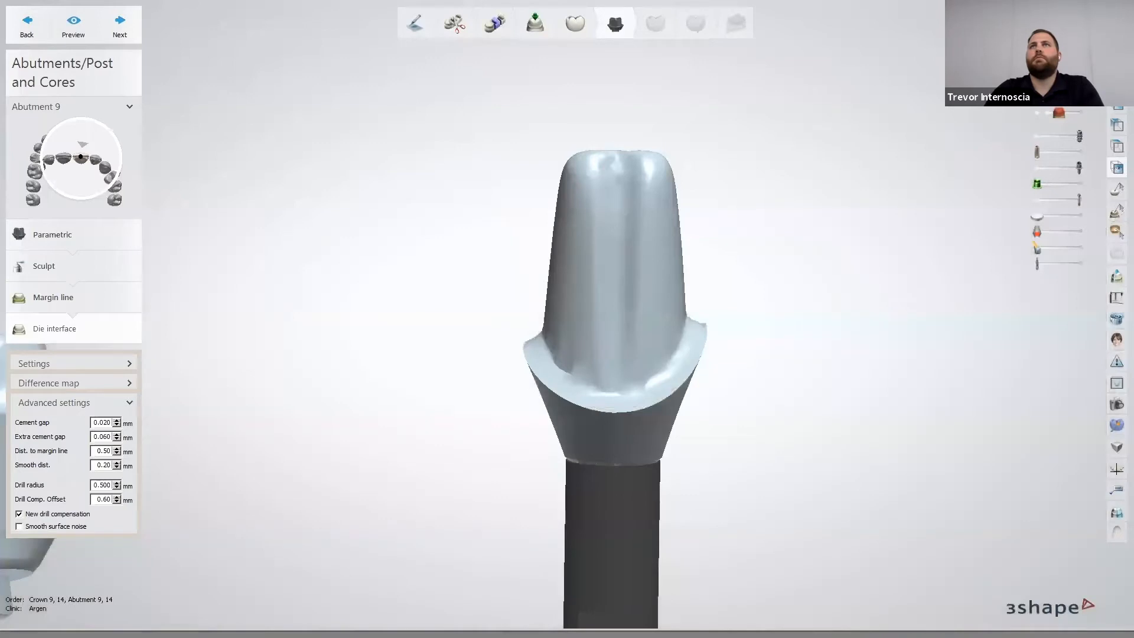
Step: Examine the shoulder of abutment 9 up close alongside its cement gap and margin line distance settings
scroll(679, 419, "up", 4)
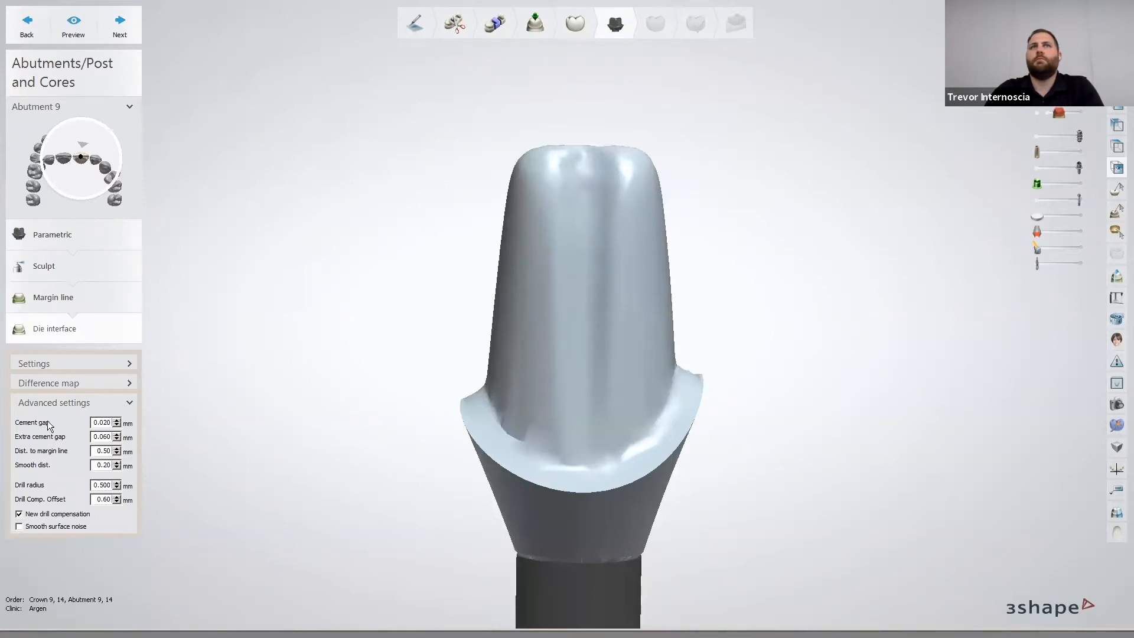
scroll(513, 455, "up", 4)
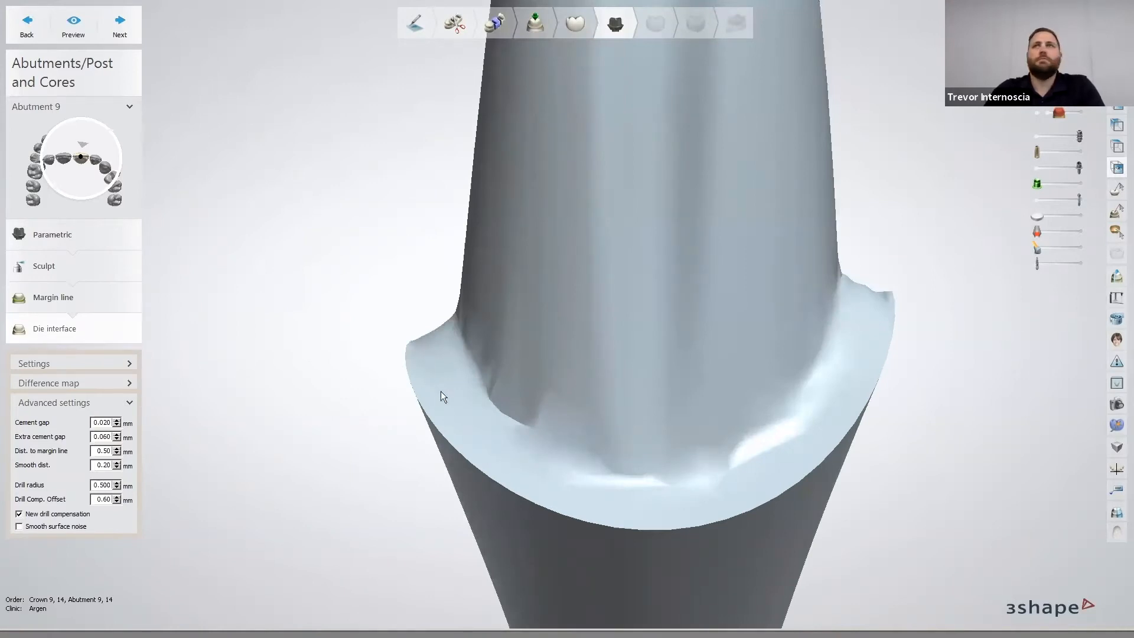
scroll(370, 358, "down", 5)
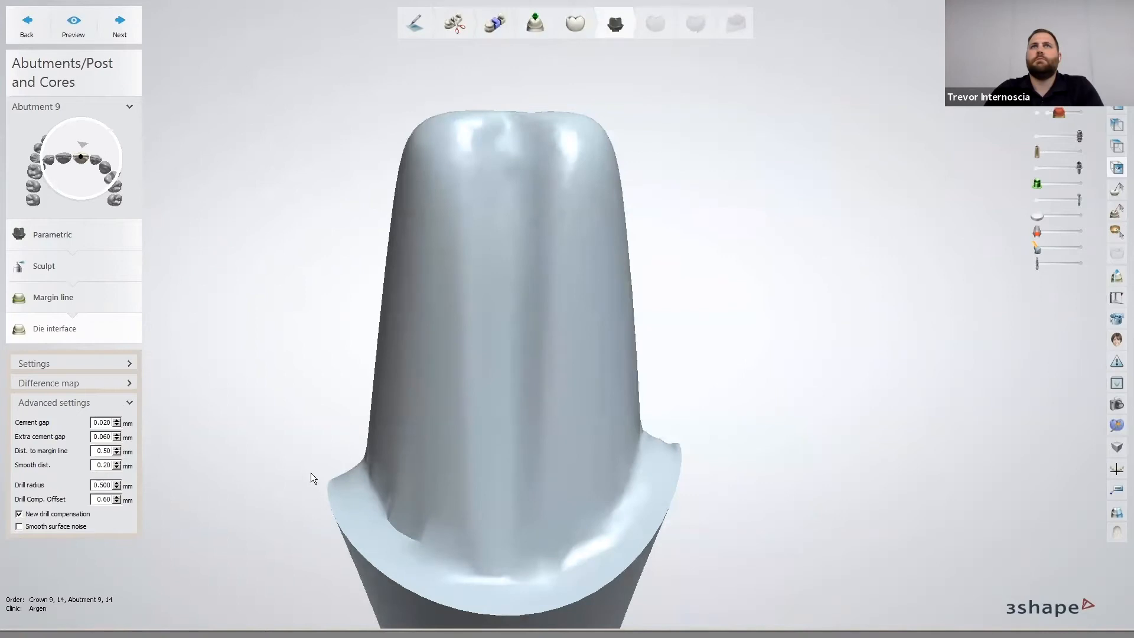
middle_click_drag(311, 473, 347, 394)
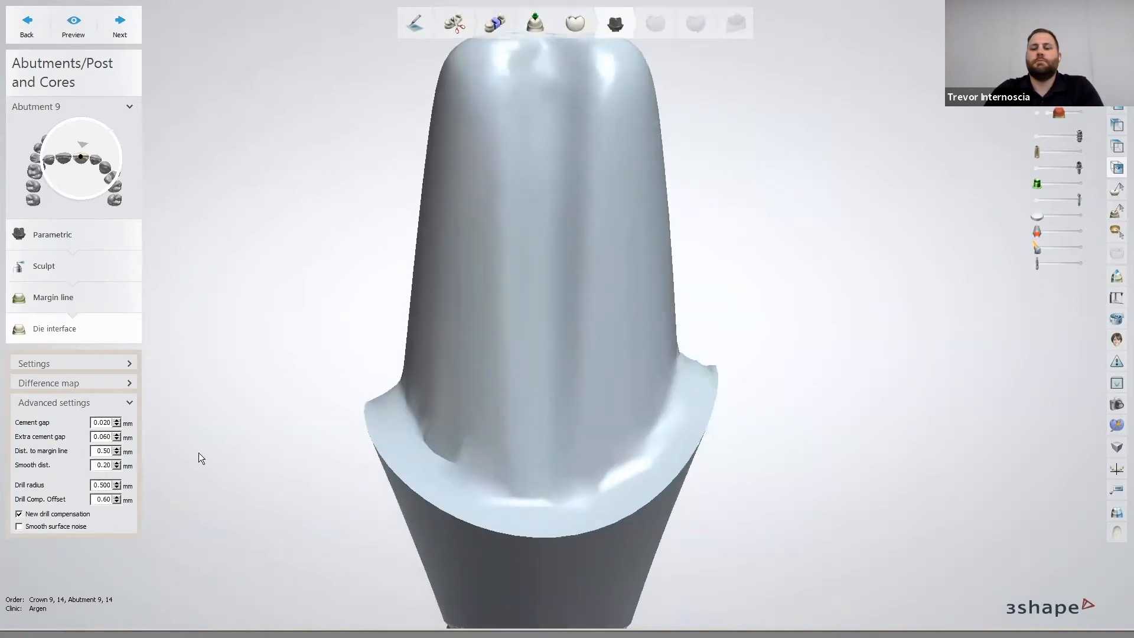
scroll(363, 411, "up", 5)
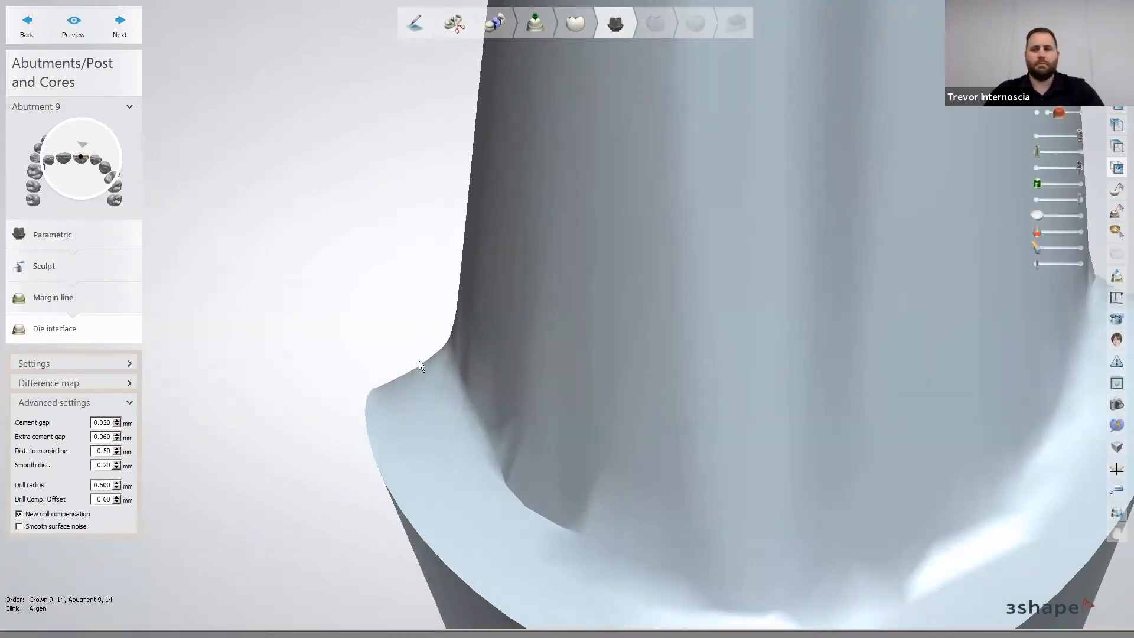
scroll(310, 416, "down", 5)
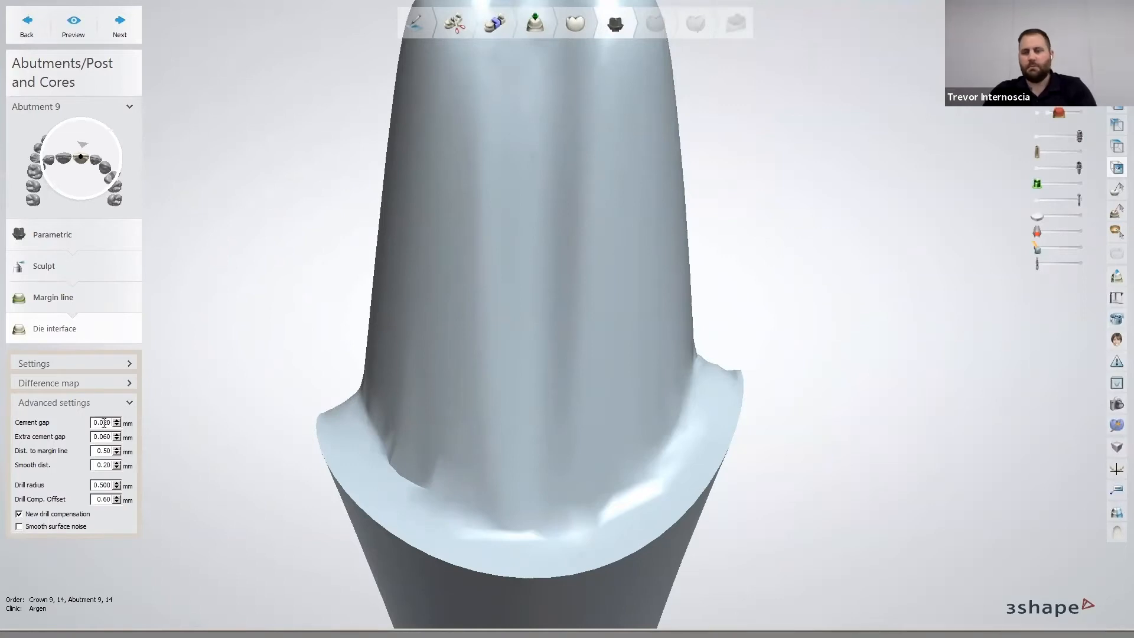
left_click_drag(104, 422, 111, 422)
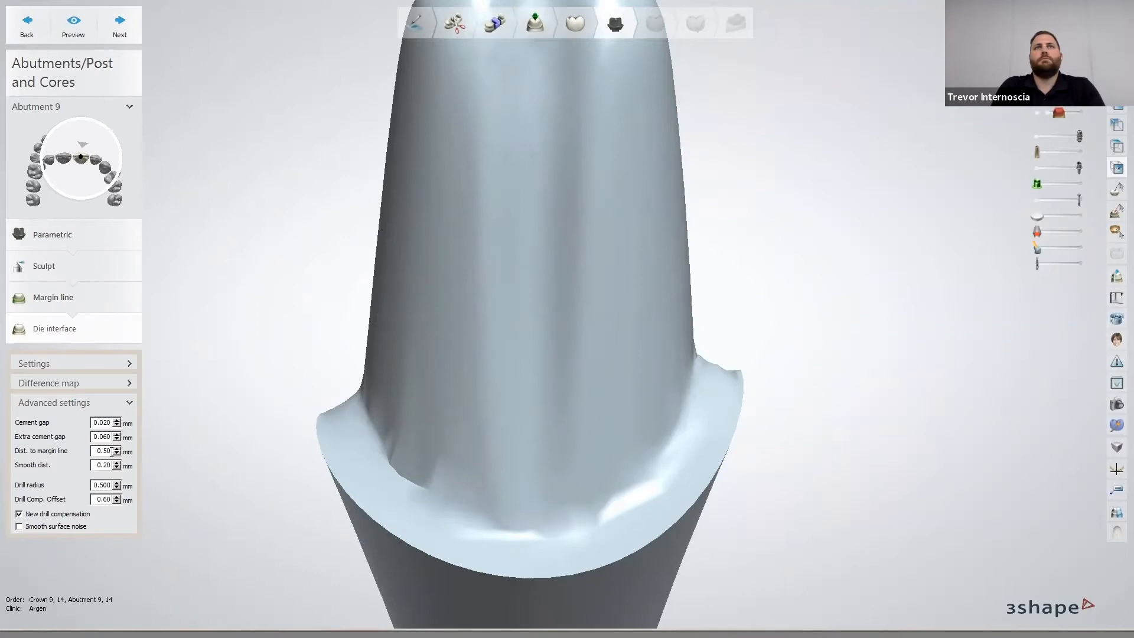
scroll(333, 175, "down", 3)
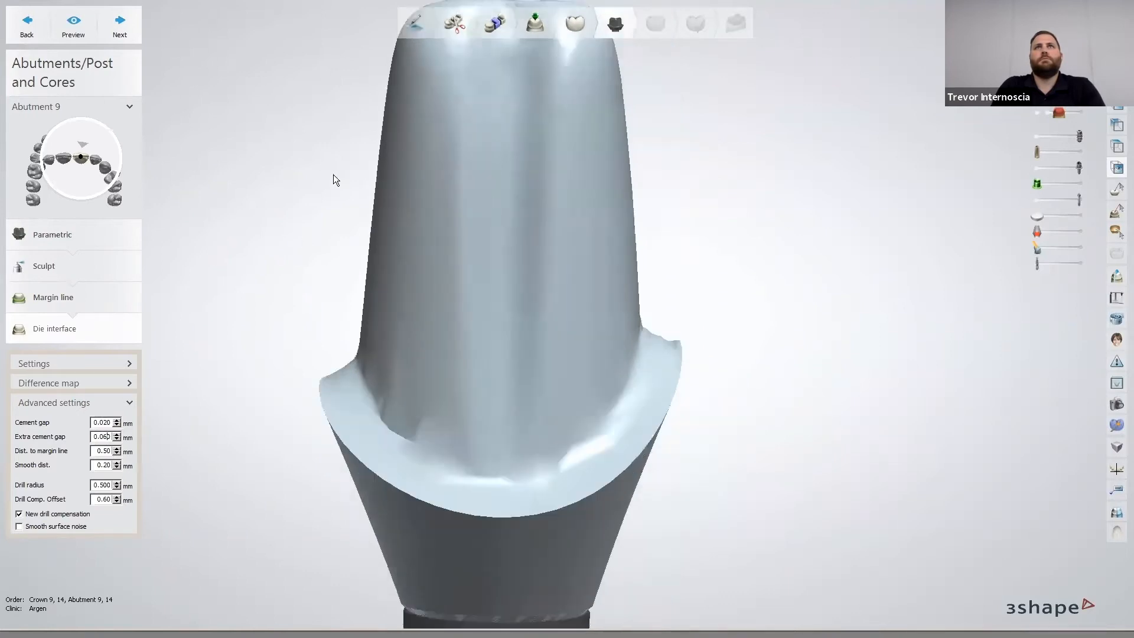
middle_click_drag(341, 190, 392, 270)
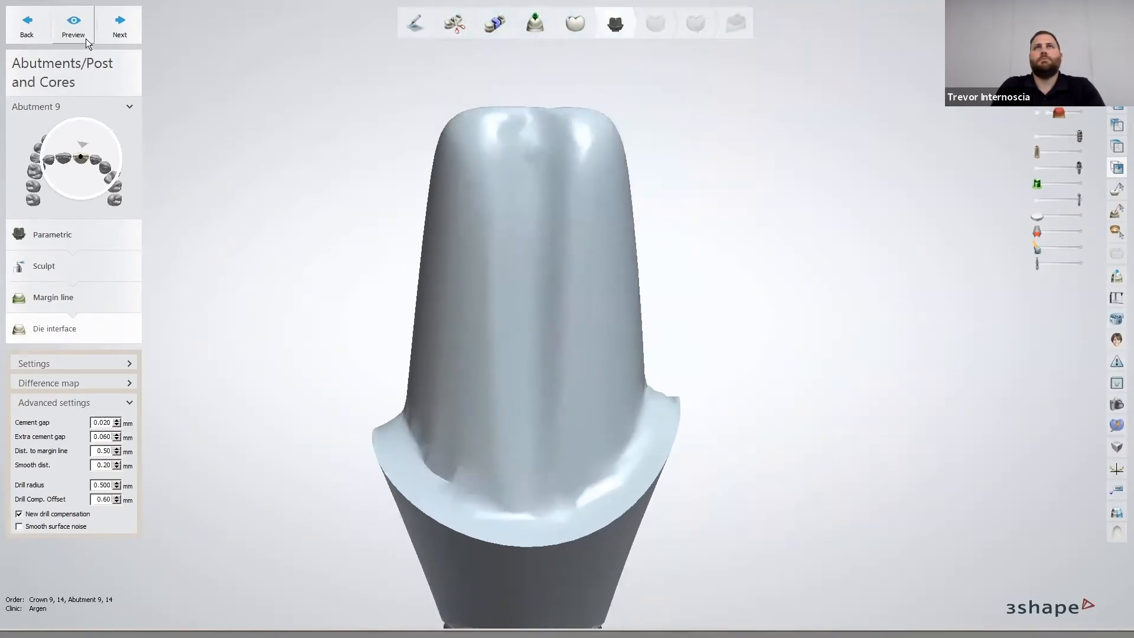
Step: Preview the die interface of abutment 9 and inspect its grooves and shoulder from the biting side and the front
left_click(70, 28)
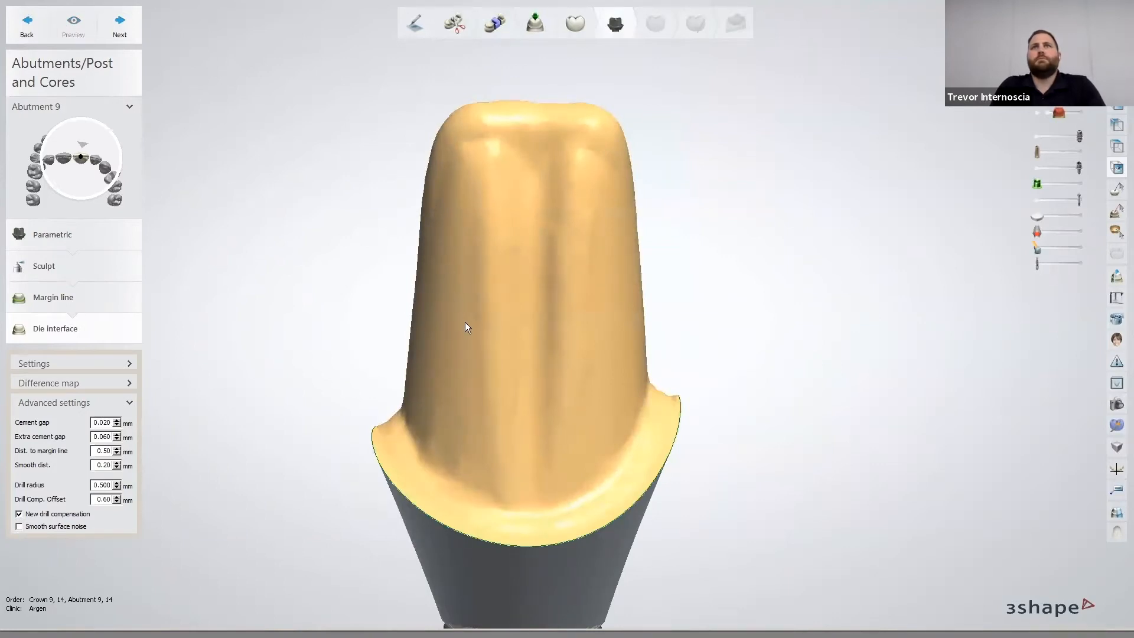
right_click_drag(397, 354, 578, 447)
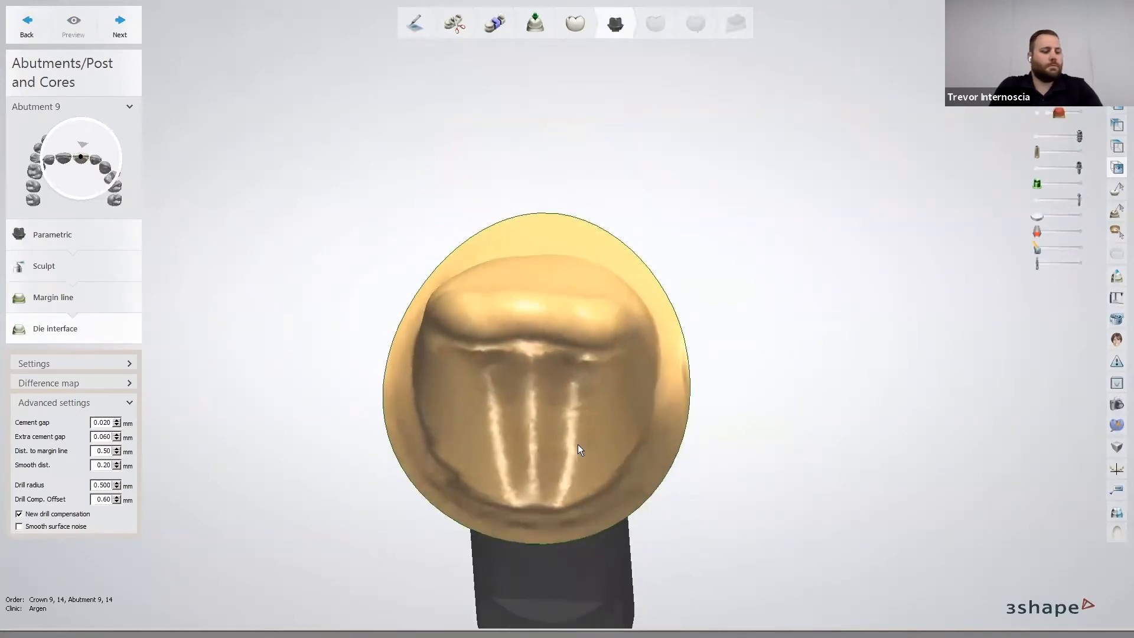
scroll(502, 530, "up", 5)
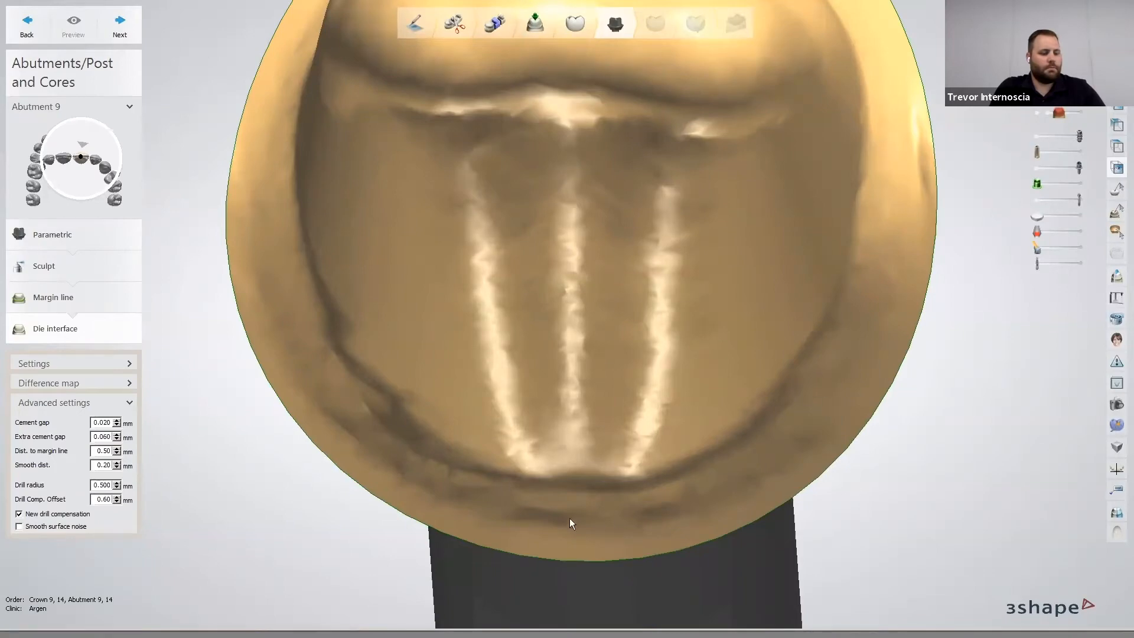
right_click_drag(476, 273, 407, 344)
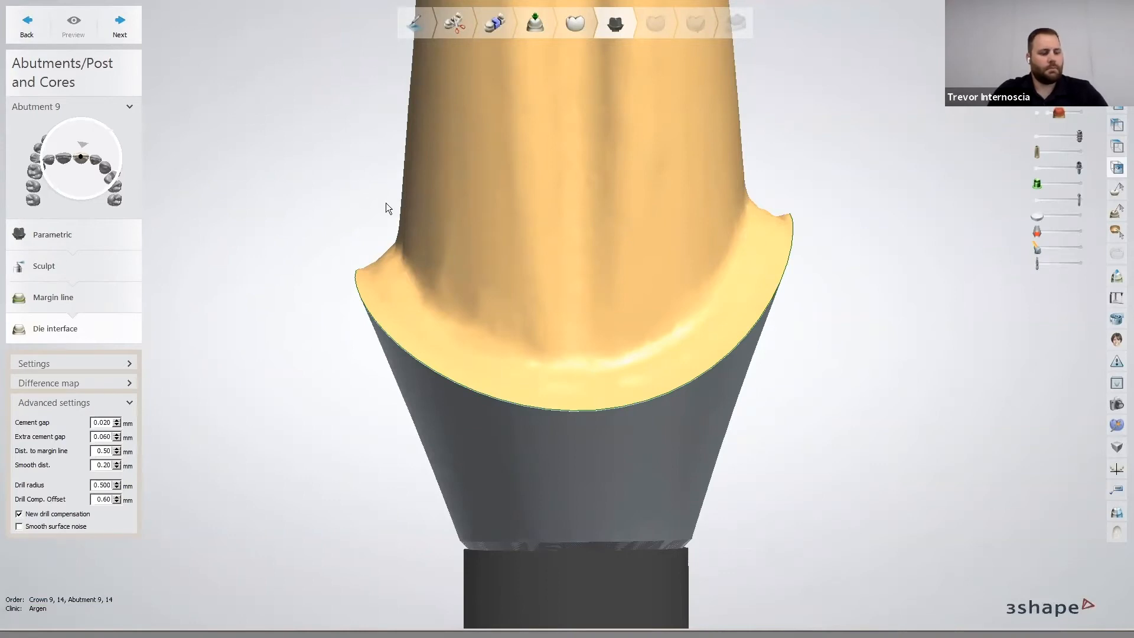
scroll(407, 201, "down", 6)
right_click_drag(563, 291, 565, 313)
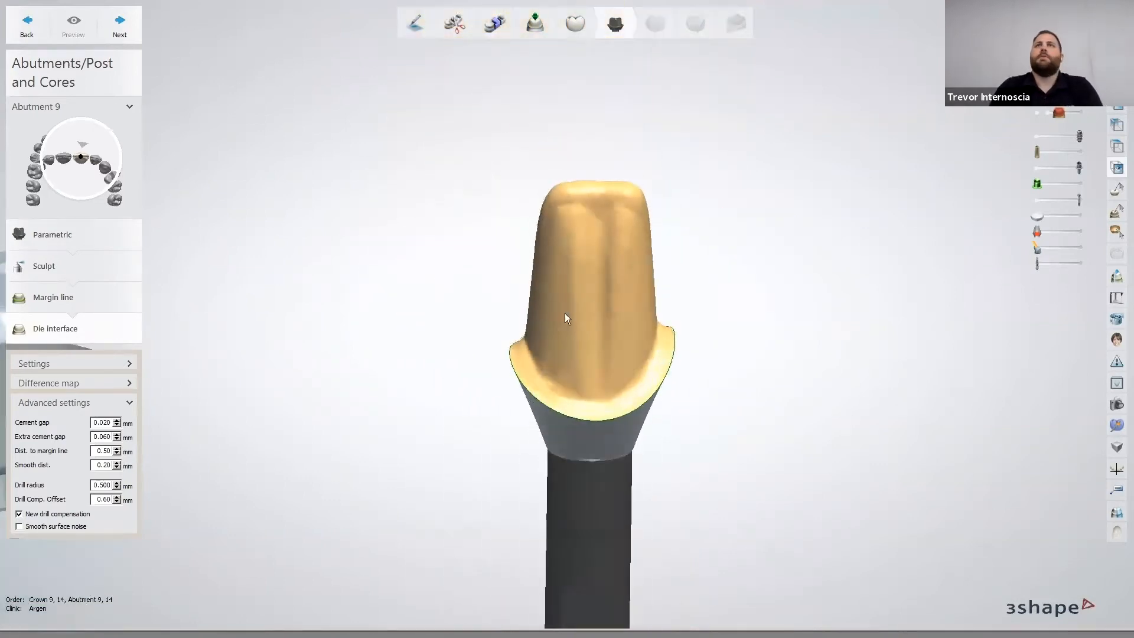
Step: Switch to abutment 14 and open its die interface settings, checking its margin line from the biting side
scroll(519, 332, "down", 4)
middle_click_drag(372, 361, 438, 363)
scroll(438, 363, "down", 2)
right_click_drag(322, 350, 484, 302)
double_click(395, 356)
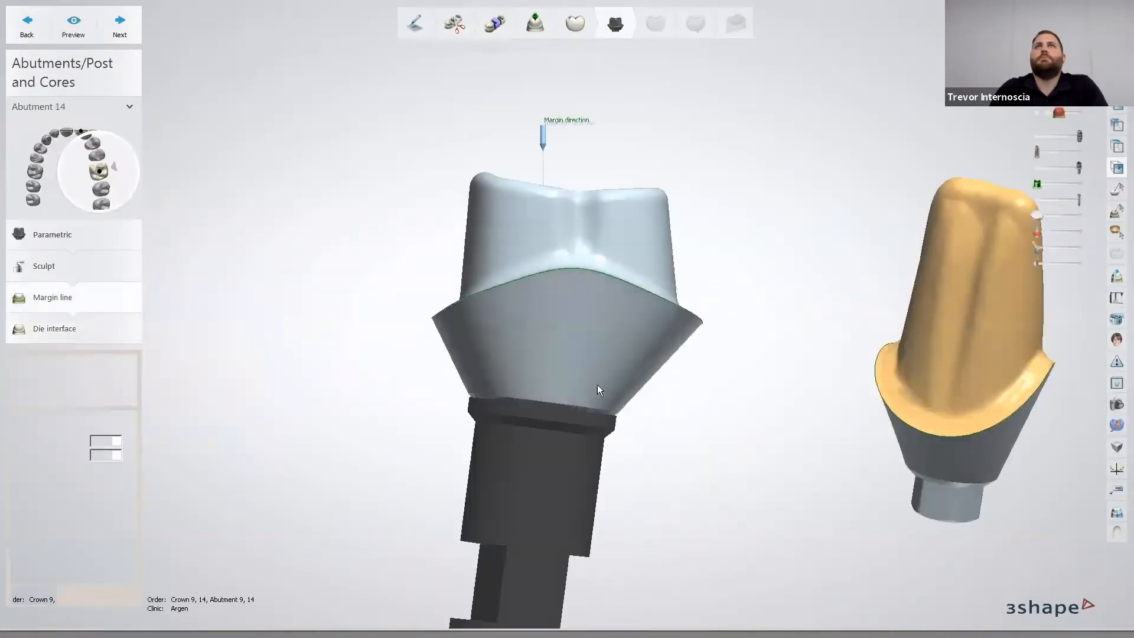
mouse_move(597, 384)
right_mouse_down()
mouse_move(802, 292)
mouse_move(871, 337)
mouse_move(858, 415)
mouse_move(809, 425)
mouse_move(750, 415)
right_mouse_up()
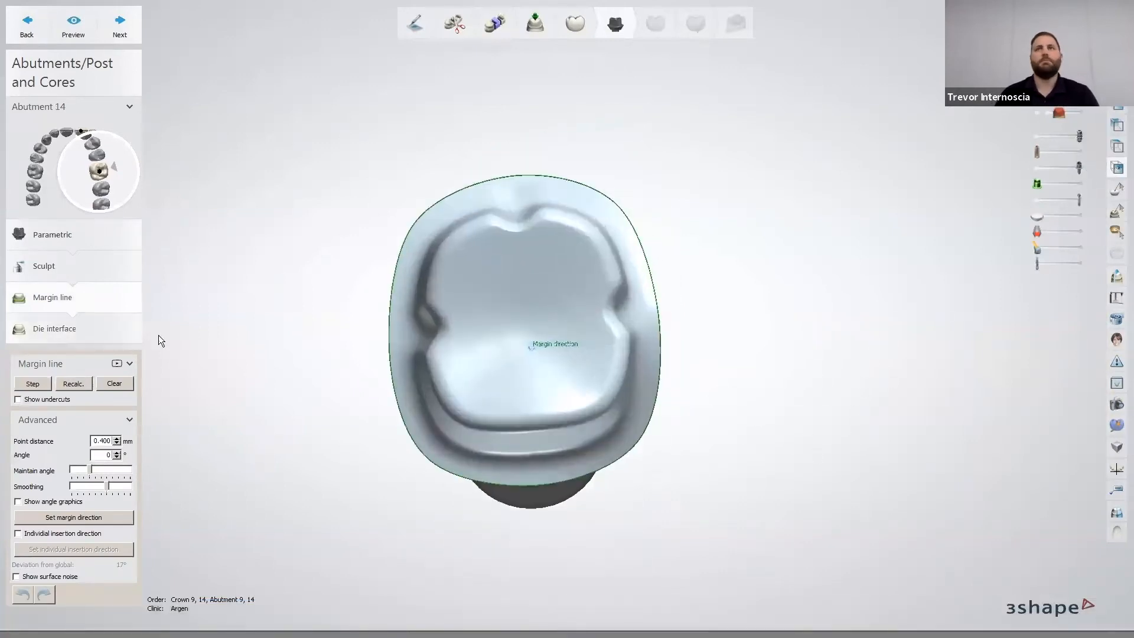
left_click(122, 328)
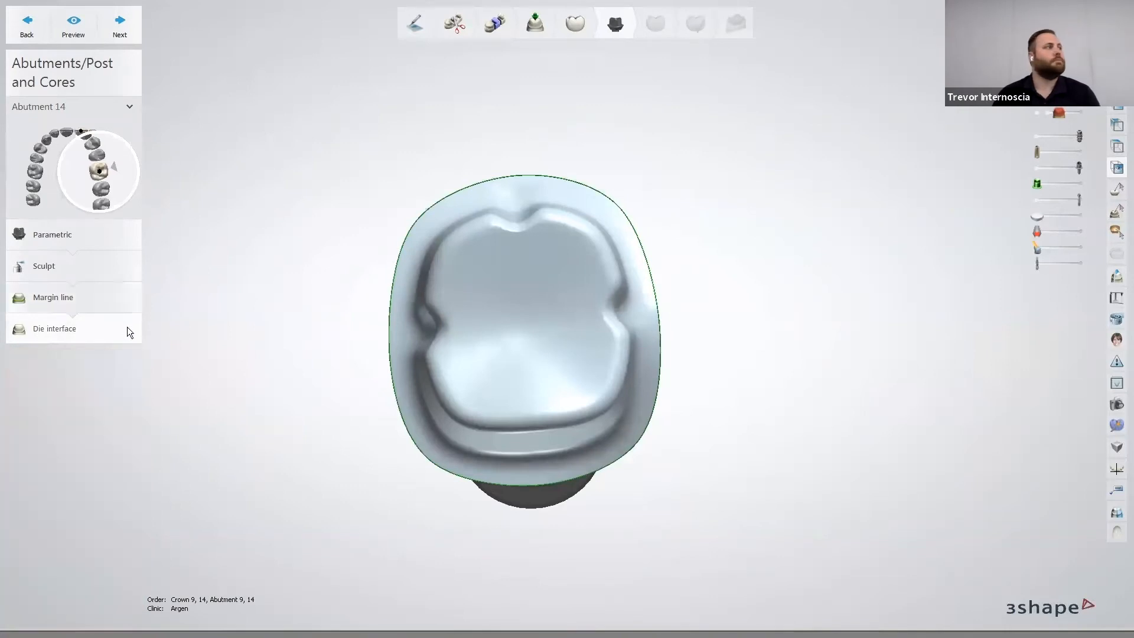
Step: Set abutment 14's cement gap to 0.010 mm and its distance to margin line to 0.30 mm, and preview the die interface
right_click_drag(288, 378, 295, 322)
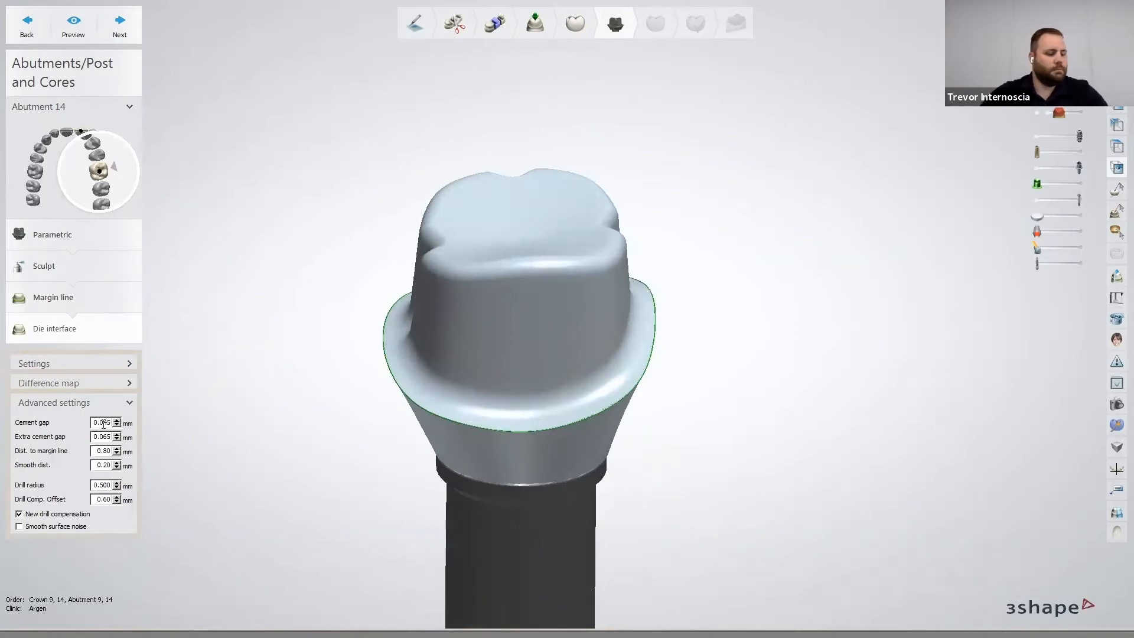
left_click_drag(103, 422, 143, 422)
type("10")
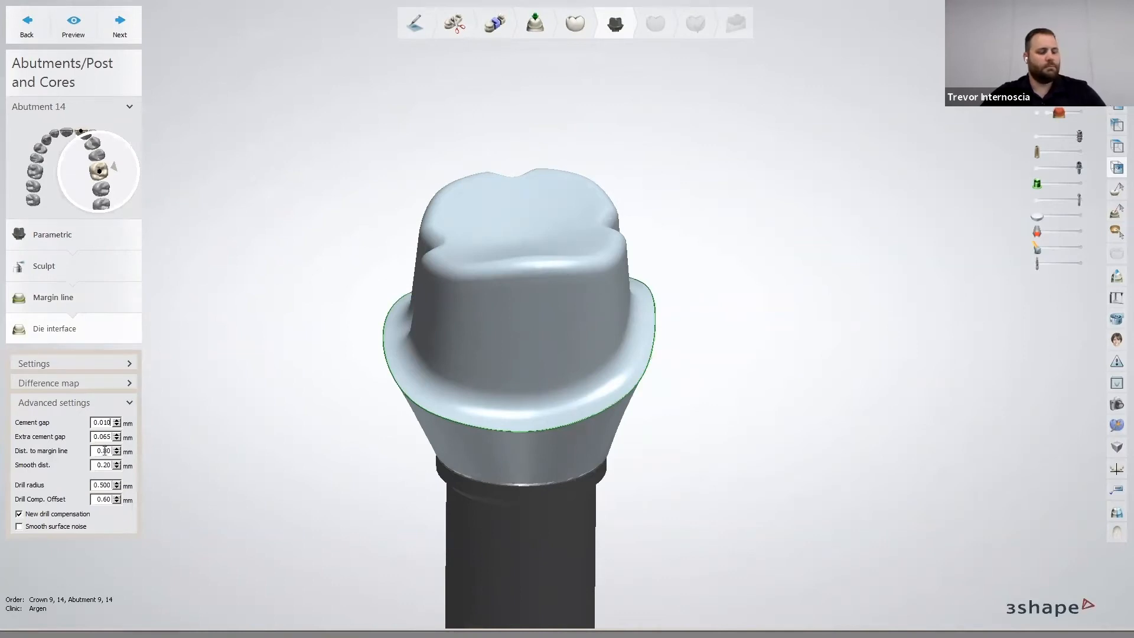
left_click_drag(106, 451, 169, 452)
type("30")
left_click(70, 26)
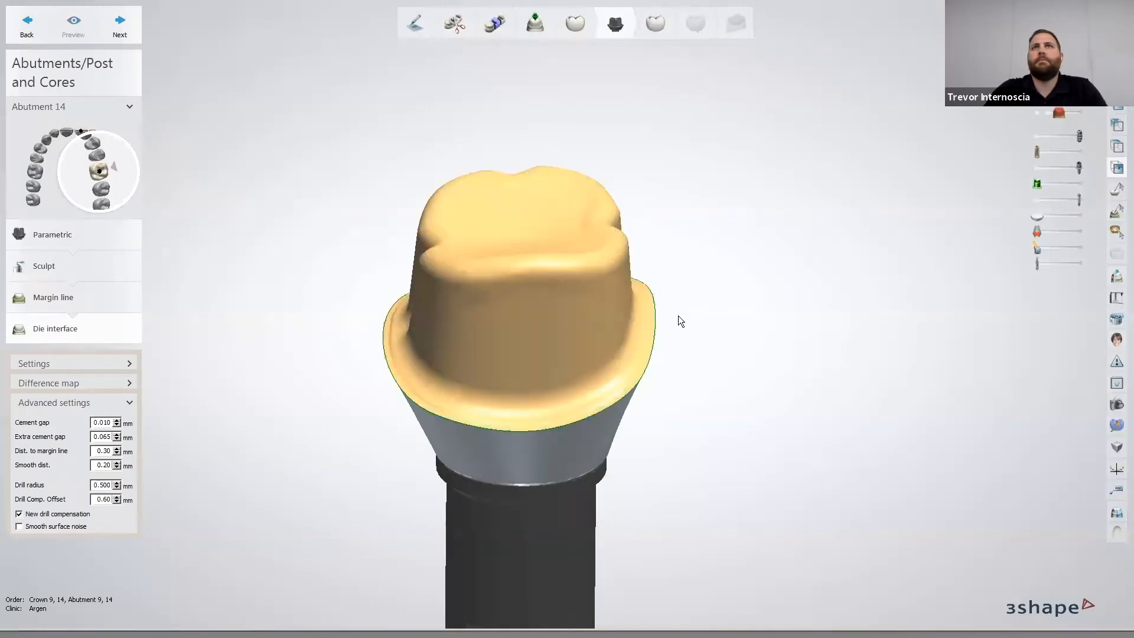
Step: Examine the previewed die interface of abutment 14 along the shoulder, from the biting side and beside abutment 9
scroll(449, 343, "up", 5)
mouse_move(333, 310)
right_mouse_down()
mouse_move(346, 285)
mouse_move(350, 310)
right_mouse_up()
mouse_move(312, 373)
right_mouse_down()
mouse_move(318, 330)
mouse_move(314, 363)
right_mouse_up()
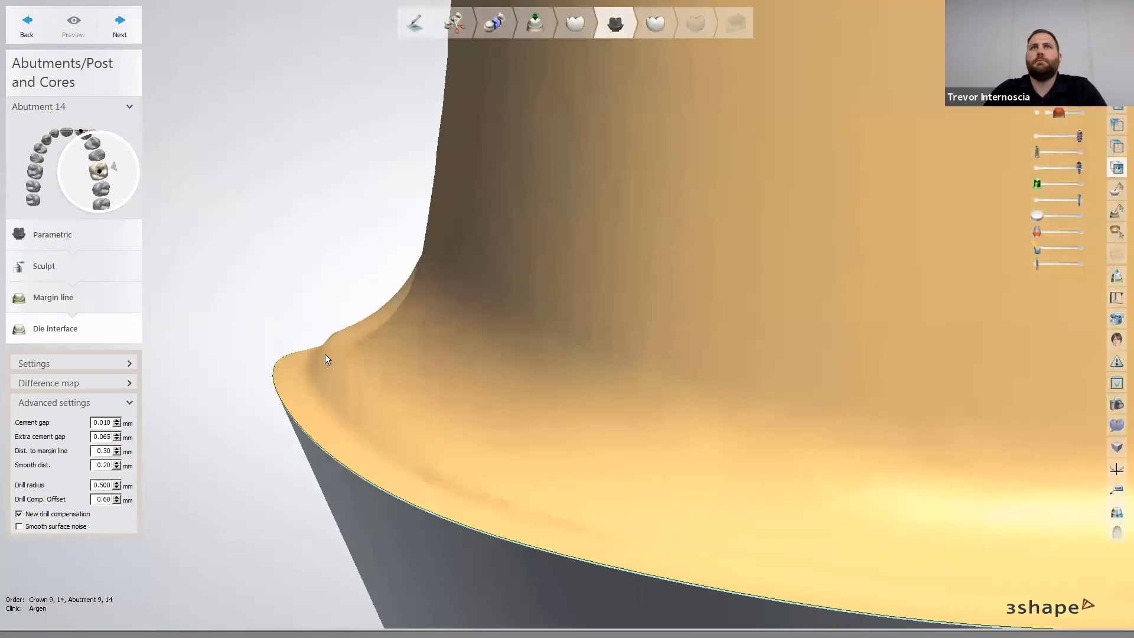
scroll(211, 324, "down", 4)
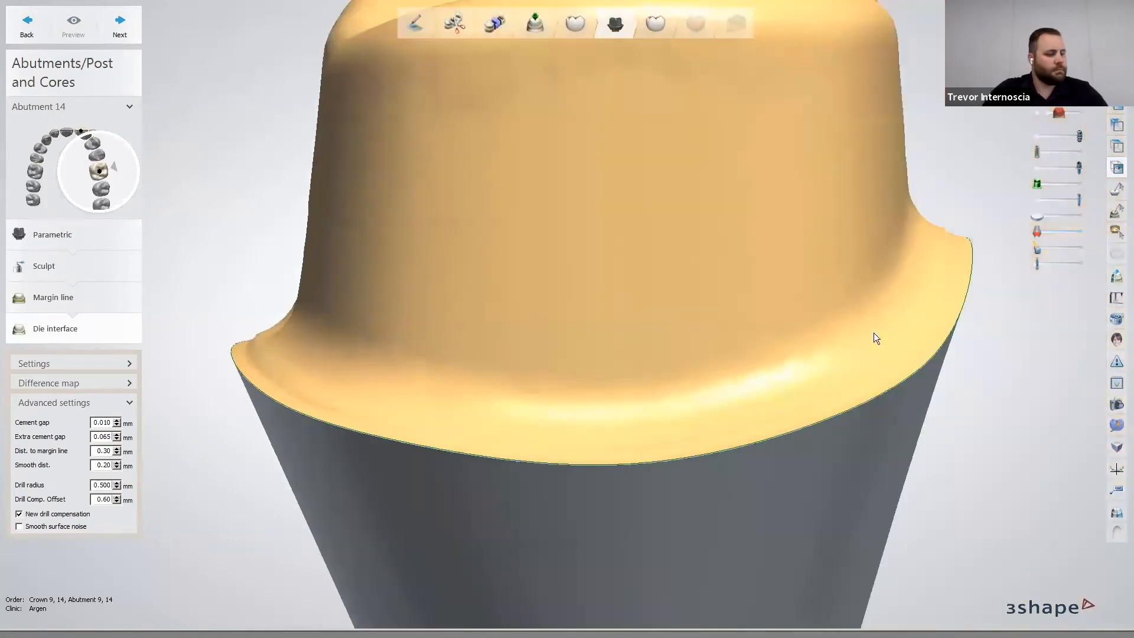
right_click_drag(961, 228, 779, 425)
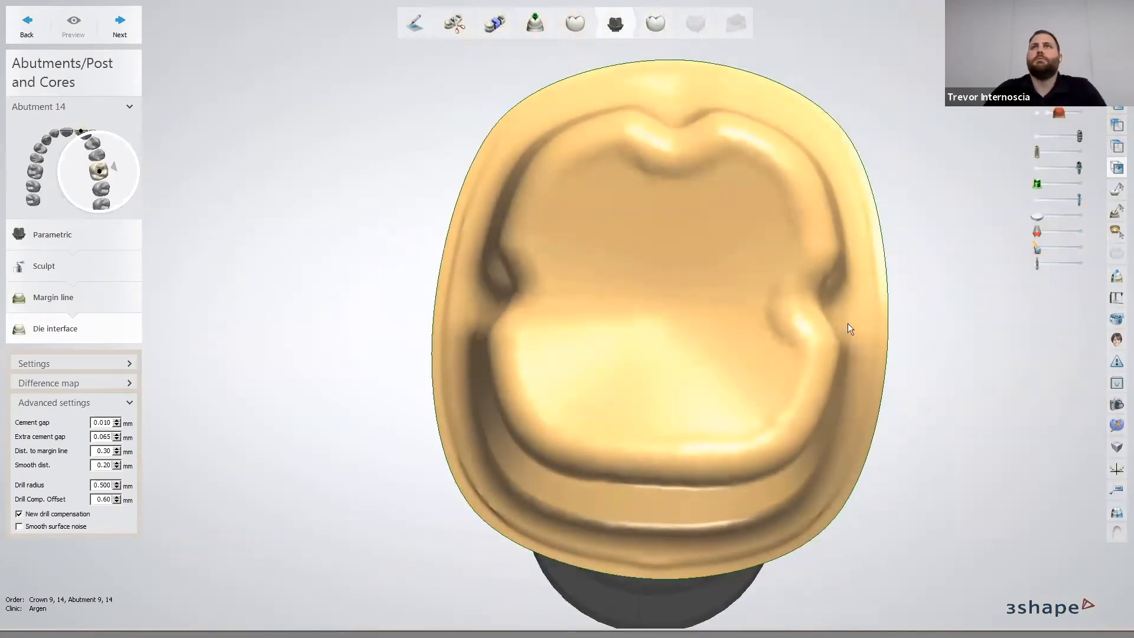
right_click_drag(824, 349, 468, 298)
scroll(386, 264, "down", 3)
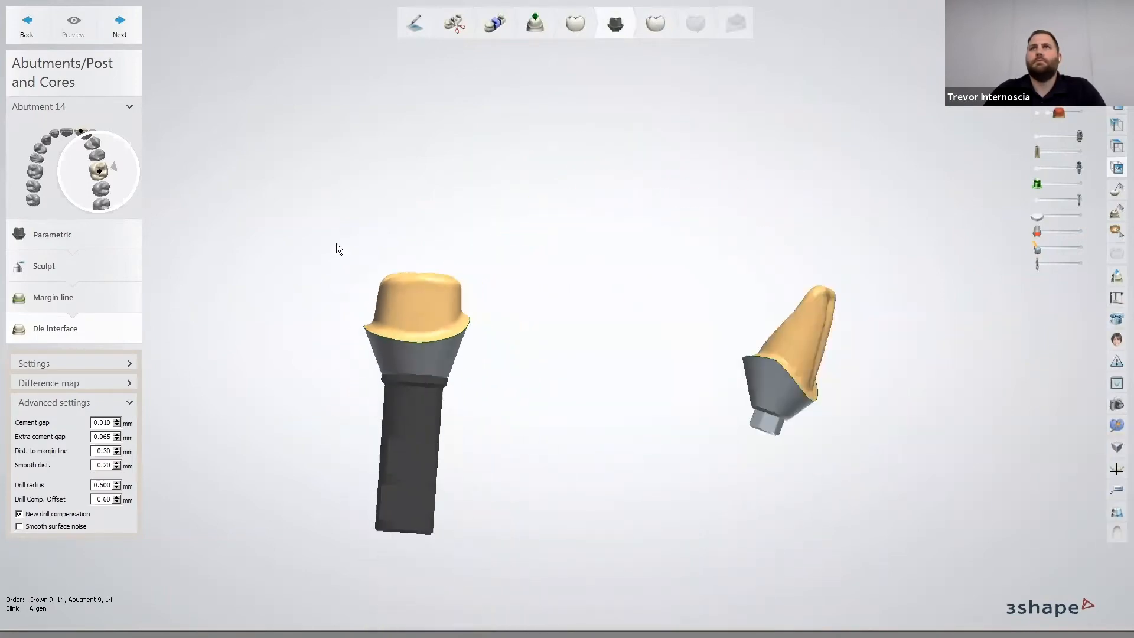
right_click_drag(483, 223, 454, 204)
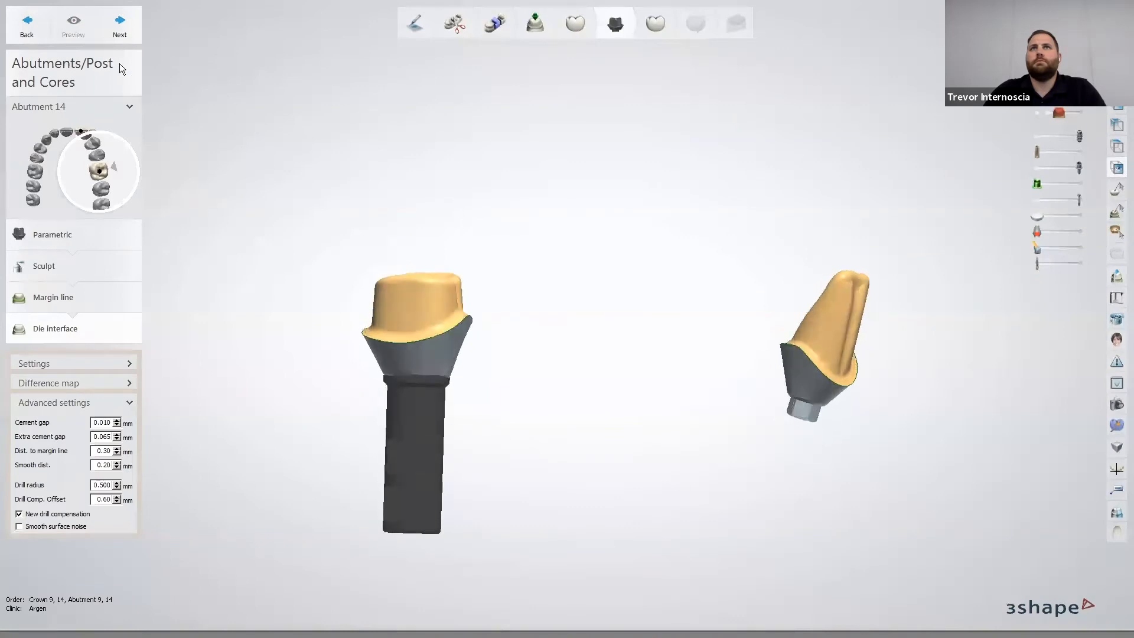
Step: Accept the die interfaces, proceed to anatomy design and connect all crowns to their margin lines with a 0.20 mm margin line offset
left_click(120, 29)
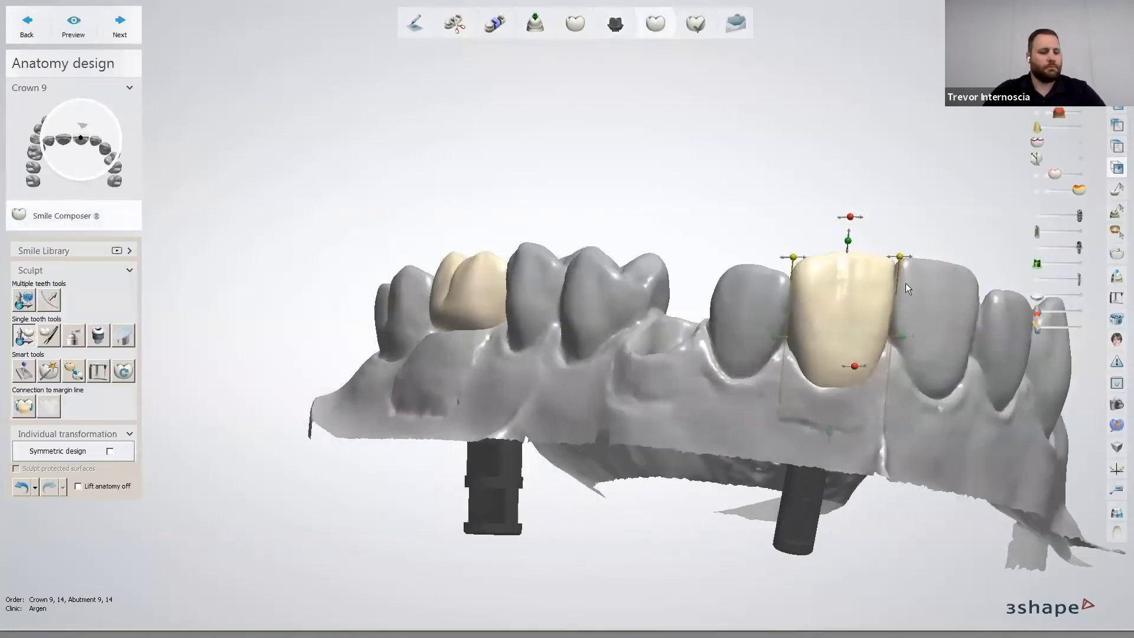
left_click(24, 405)
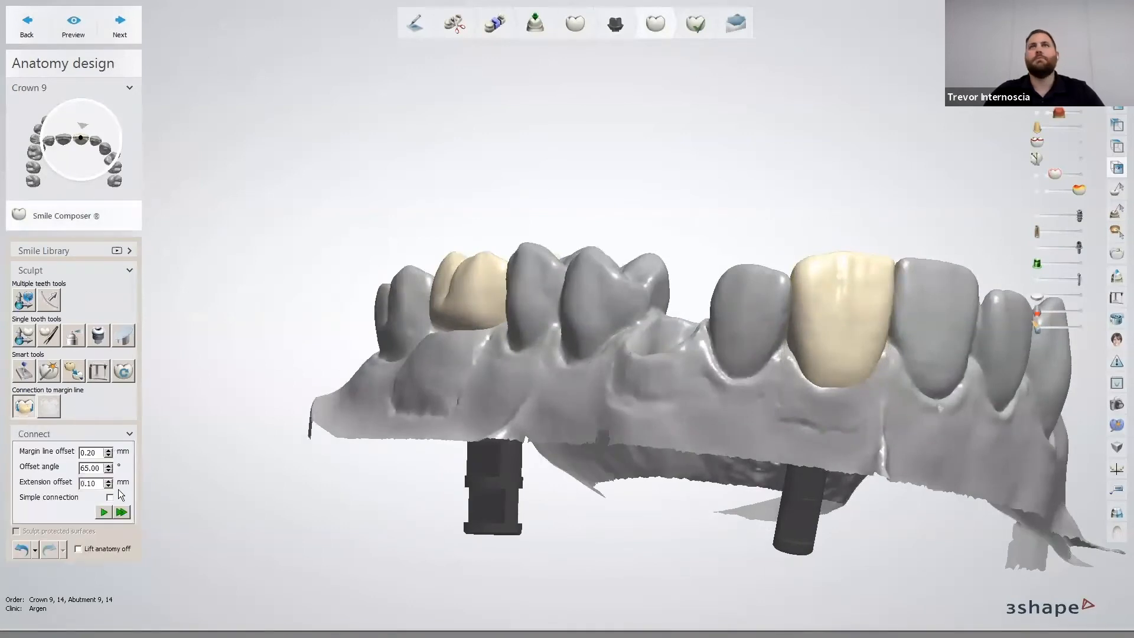
left_click(121, 511)
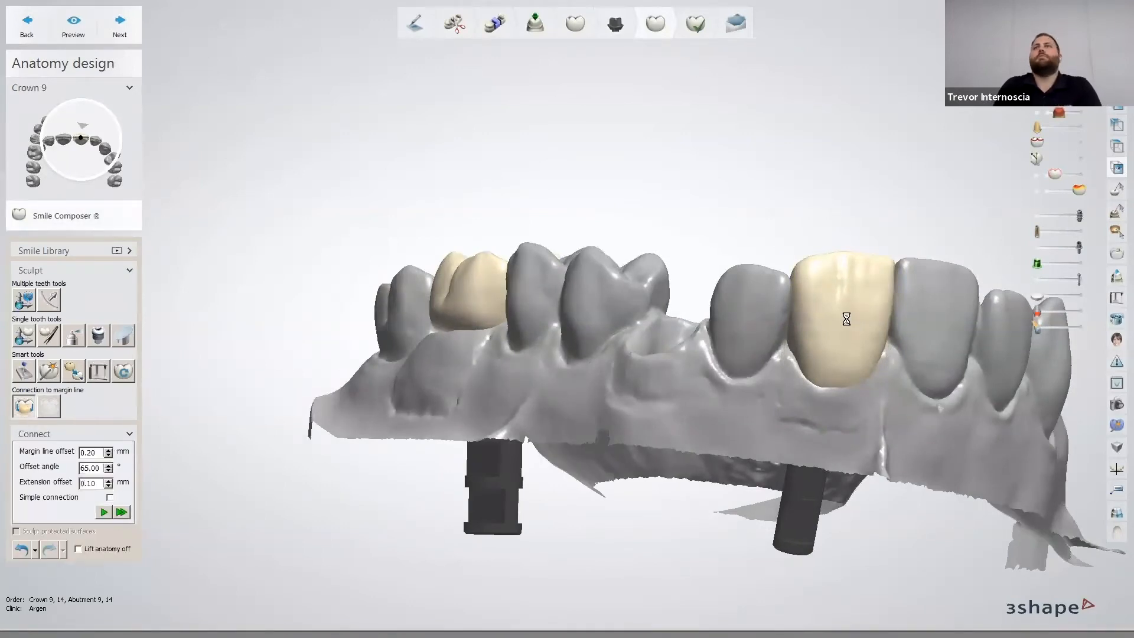
Step: Smooth the front surface of crown 9 near the gum with the Wax knife at 3.00 mm size and 1.20 strength
mouse_move(841, 320)
right_mouse_down()
mouse_move(821, 320)
mouse_move(832, 307)
right_mouse_up()
middle_click_drag(831, 306, 724, 332)
scroll(725, 332, "up", 3)
right_click_drag(724, 332, 210, 367)
left_click(78, 337)
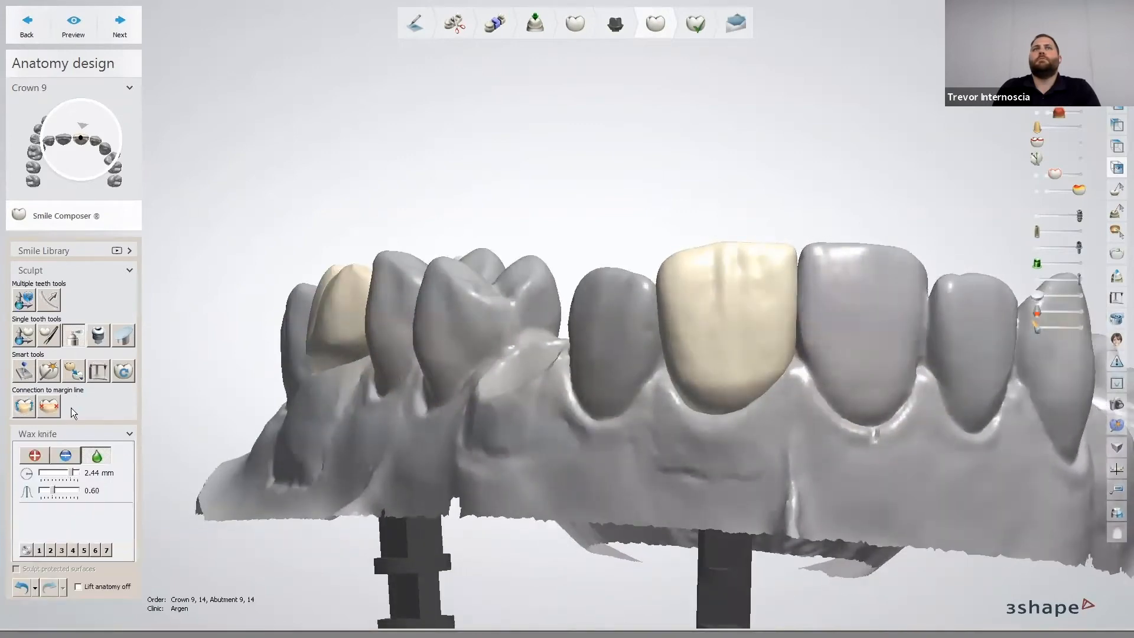
scroll(728, 367, "up", 3)
key("3")
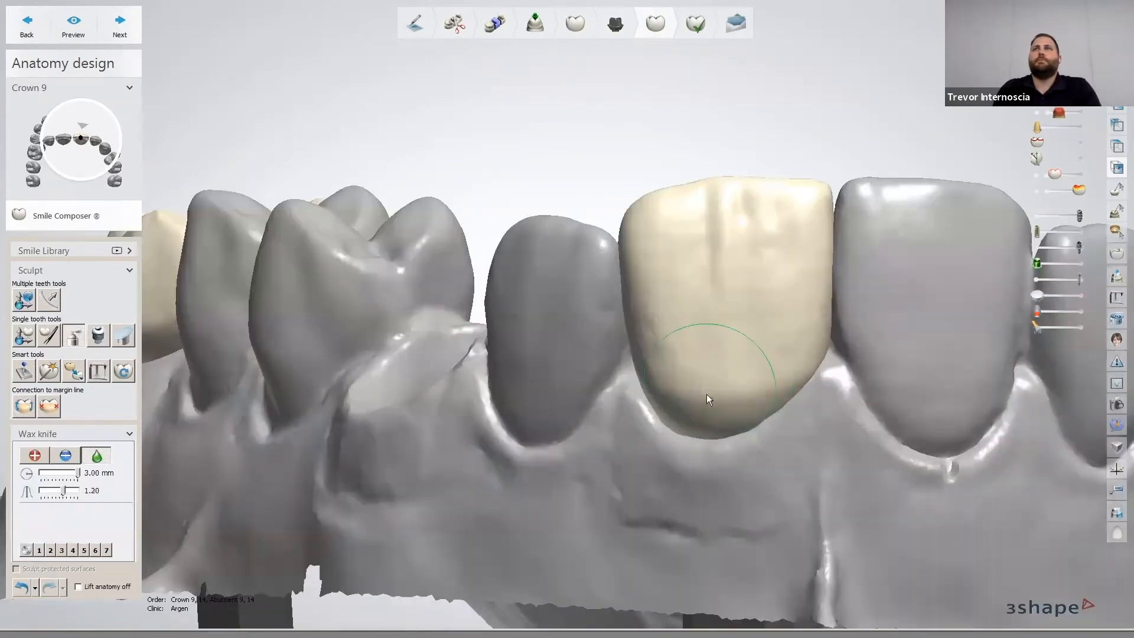
mouse_move(664, 359)
left_mouse_down()
mouse_move(716, 387)
mouse_move(803, 263)
mouse_move(729, 243)
mouse_move(672, 263)
left_mouse_up()
Step: Smooth the gum-side edge of crown 14 with the Wax knife at 3.00 mm size and 2.00 strength
scroll(679, 376, "down", 2)
right_click_drag(679, 377, 519, 373)
scroll(614, 371, "down", 4)
key("4")
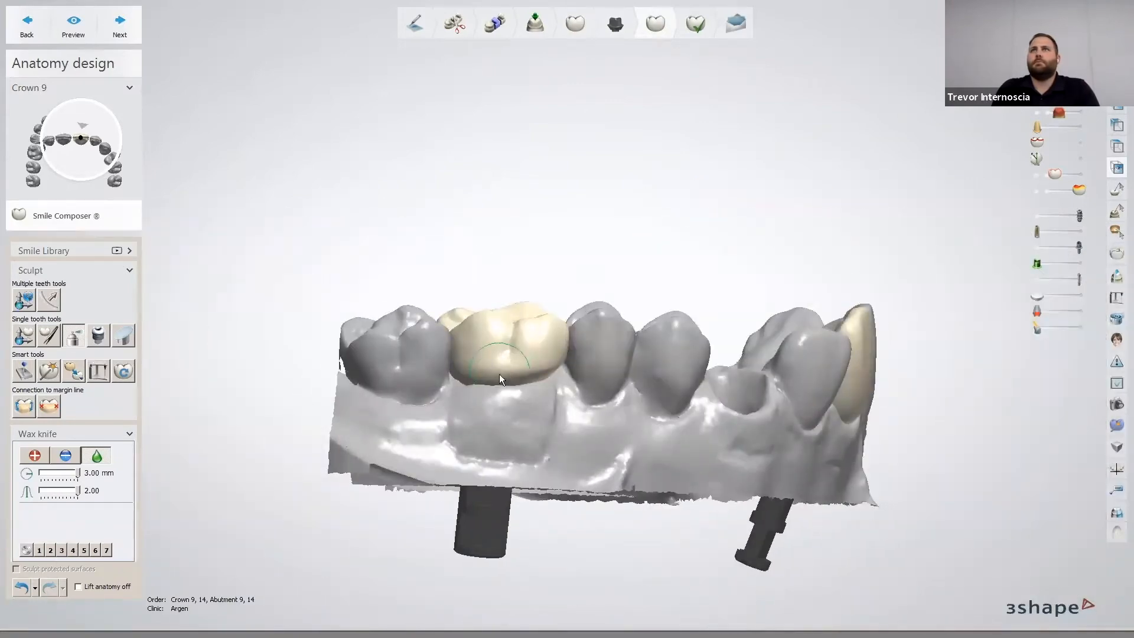
left_click(496, 372)
right_click_drag(558, 369, 429, 363)
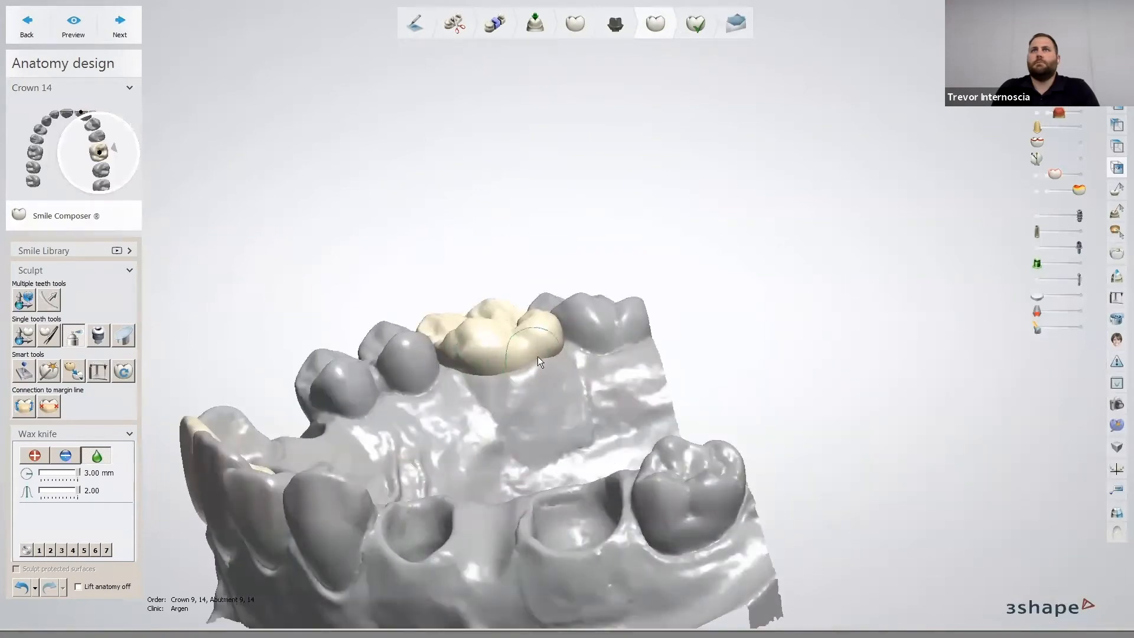
Step: Show the red layer beneath crowns 9 and 14 to reveal where it pokes through, seen from the biting side
right_click_drag(551, 348, 697, 378)
scroll(696, 378, "up", 4)
middle_click_drag(484, 171, 494, 256)
right_click_drag(494, 257, 518, 232)
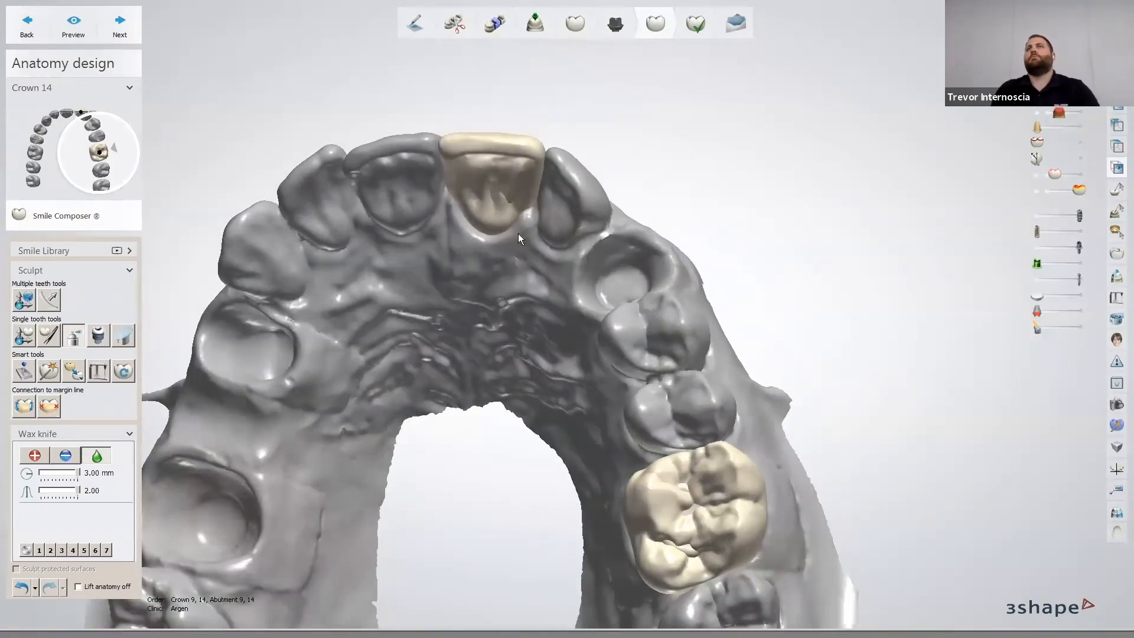
left_click_drag(1059, 112, 1068, 113)
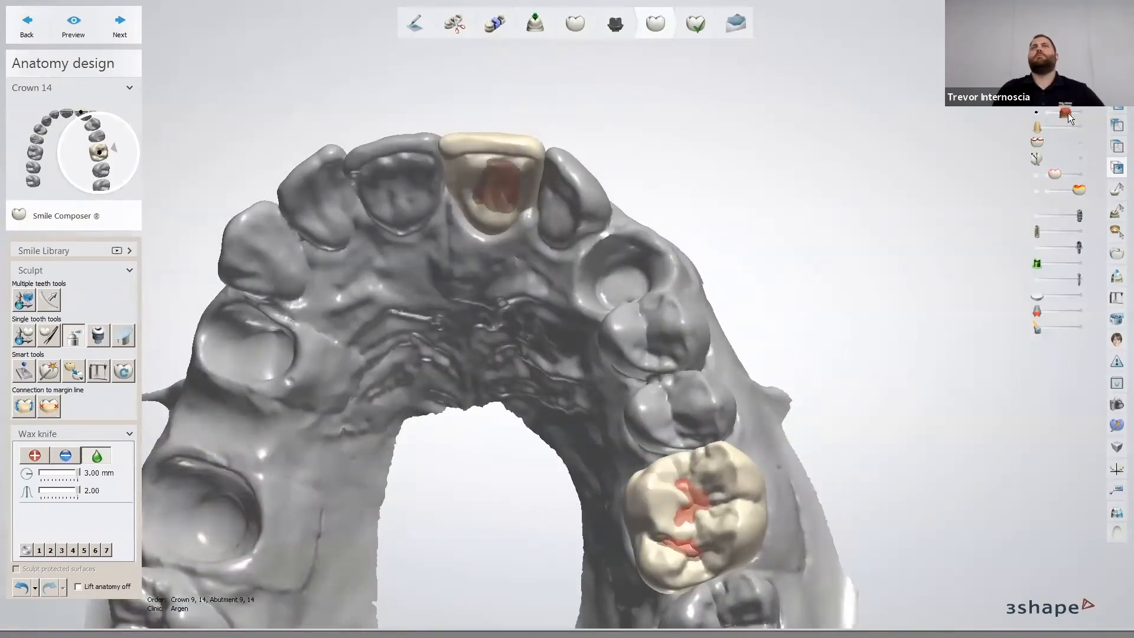
Step: Morph the back surface of crown 9 and the chewing surface of crown 14 outward to cover the red areas
left_click(49, 339)
right_click_drag(509, 295, 517, 247)
left_click_drag(490, 230, 497, 204)
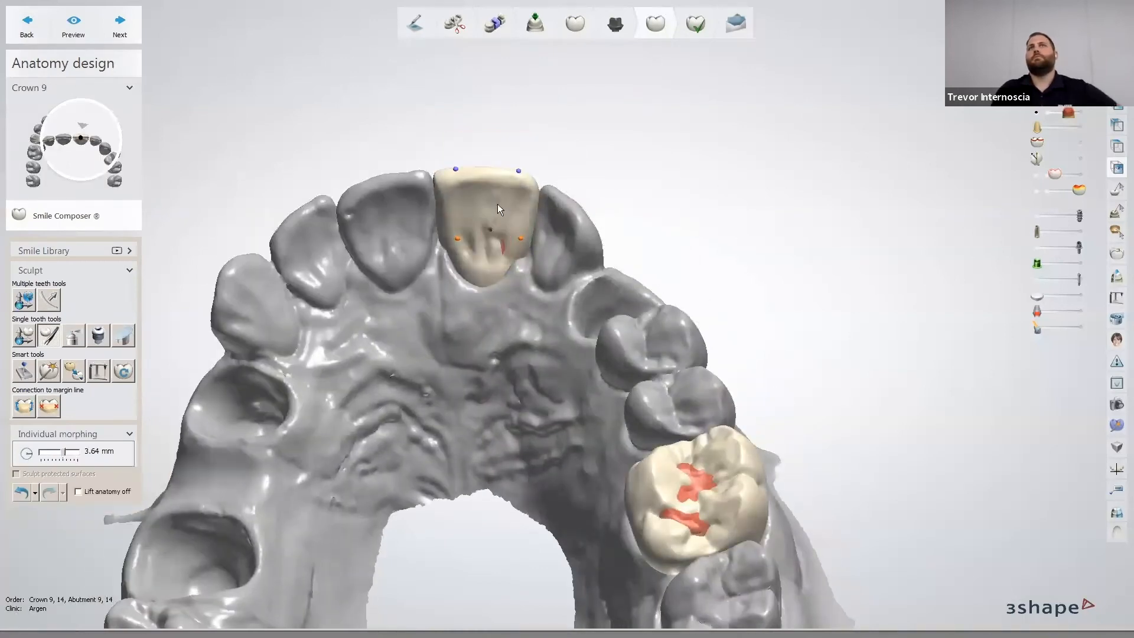
left_click_drag(700, 481, 696, 529)
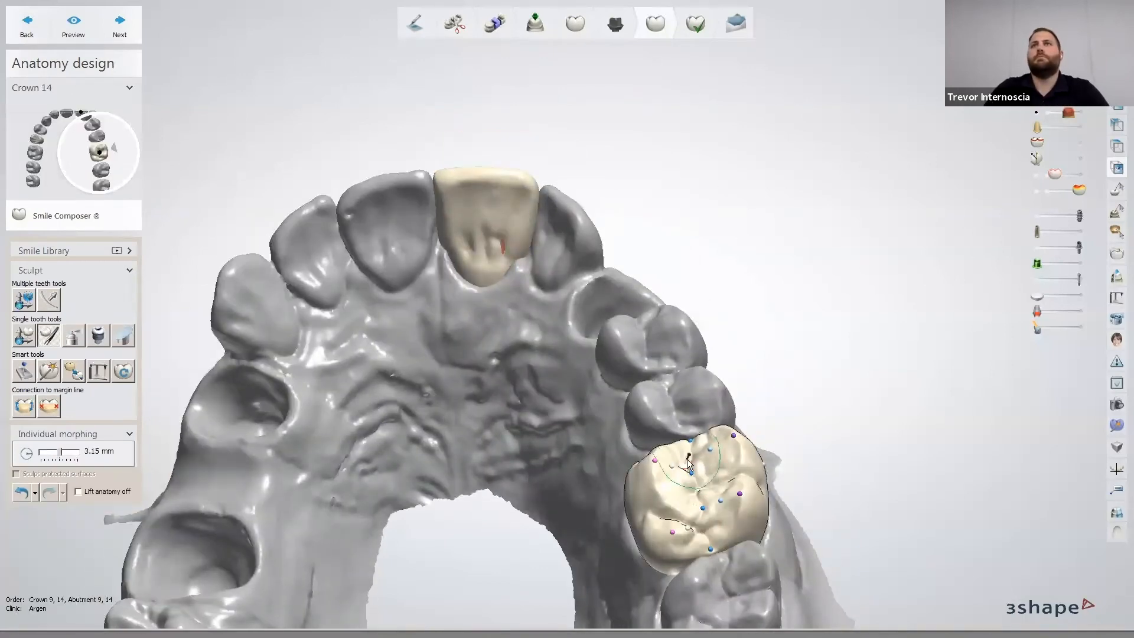
Step: Complete the anatomy design and accept crown 9's final sculpt, continuing to its assembly settings
right_click_drag(686, 463, 582, 370)
middle_click_drag(583, 370, 302, 301)
left_click(121, 26)
left_click(300, 348)
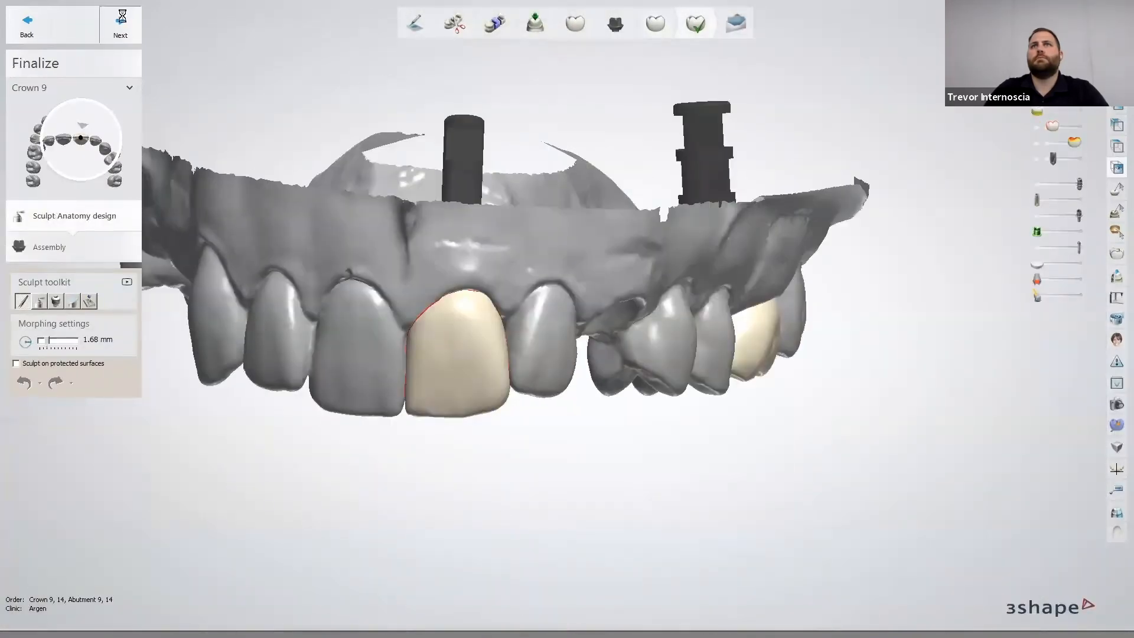
left_click(542, 354)
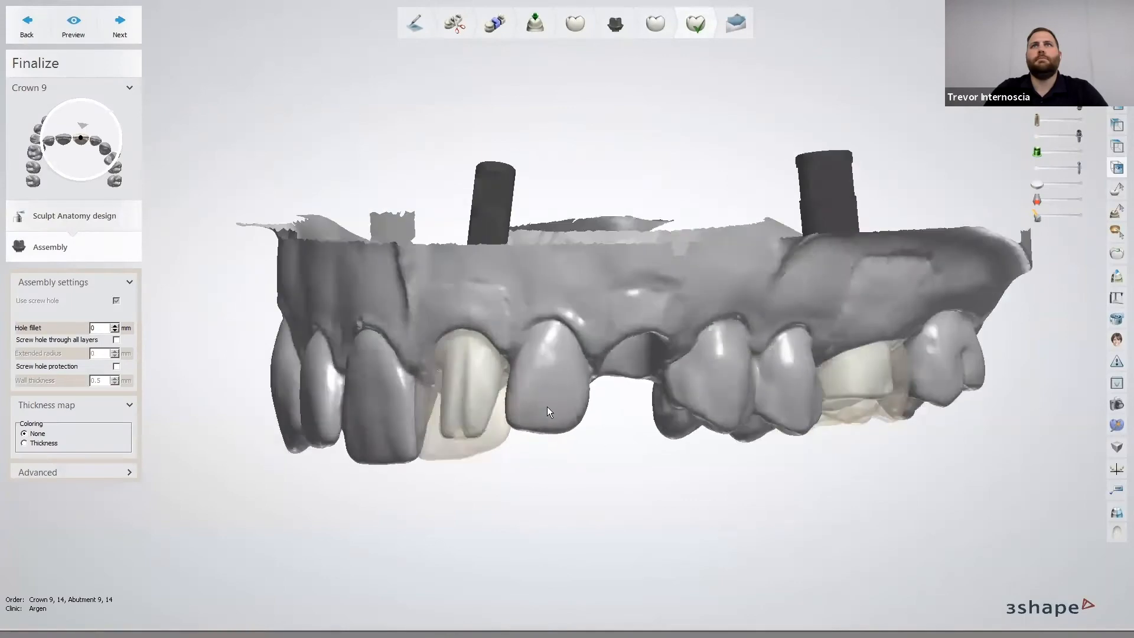
Step: Accept crown 9's assembly and finalize crown 14 with its existing sculpt and assembly settings, bringing the order to the sending stage
left_click(120, 27)
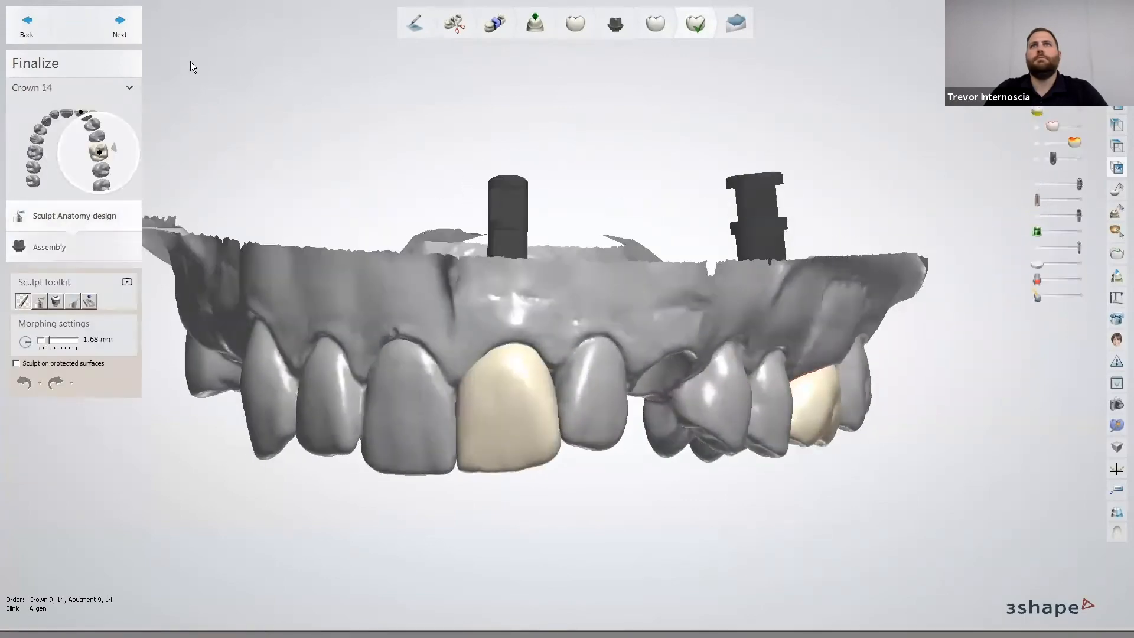
left_click(120, 27)
left_click(543, 354)
left_click(135, 31)
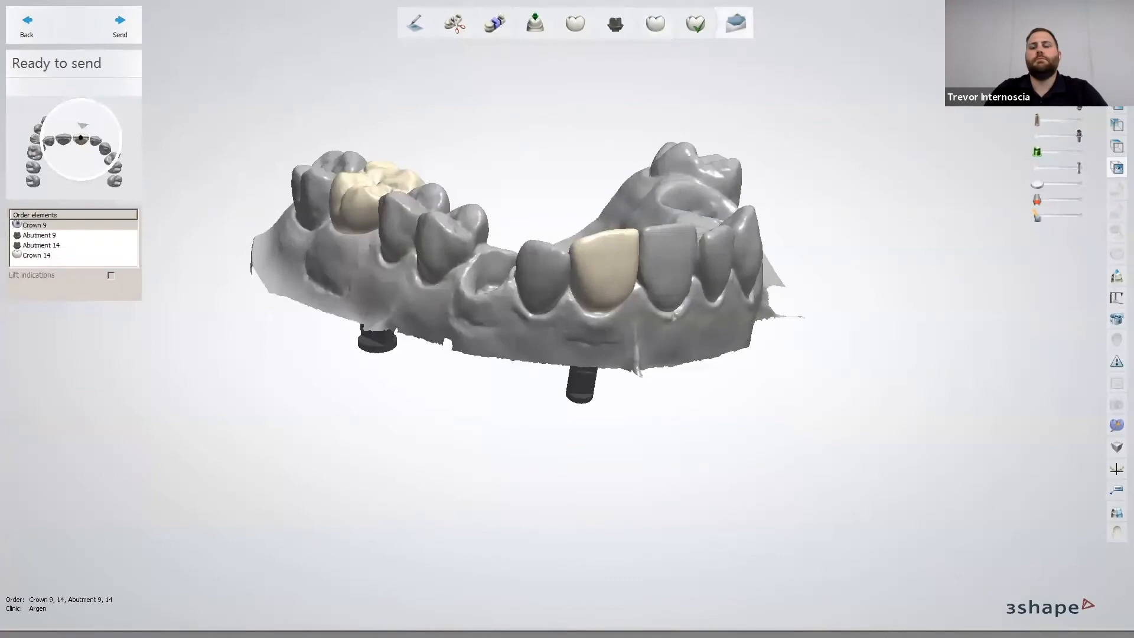
key("Right")
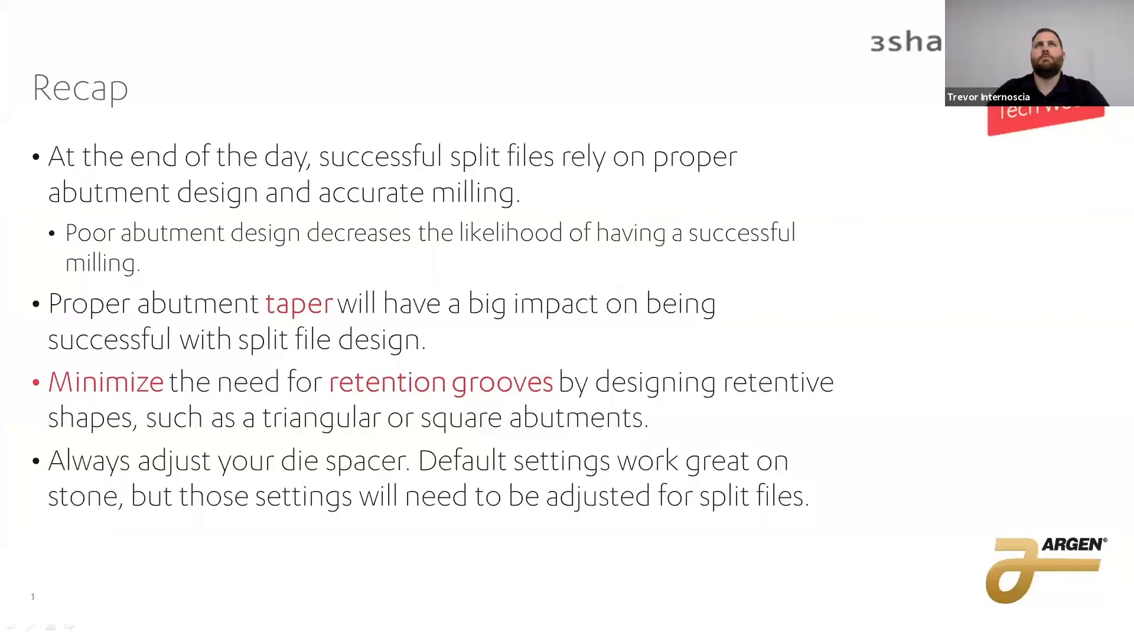